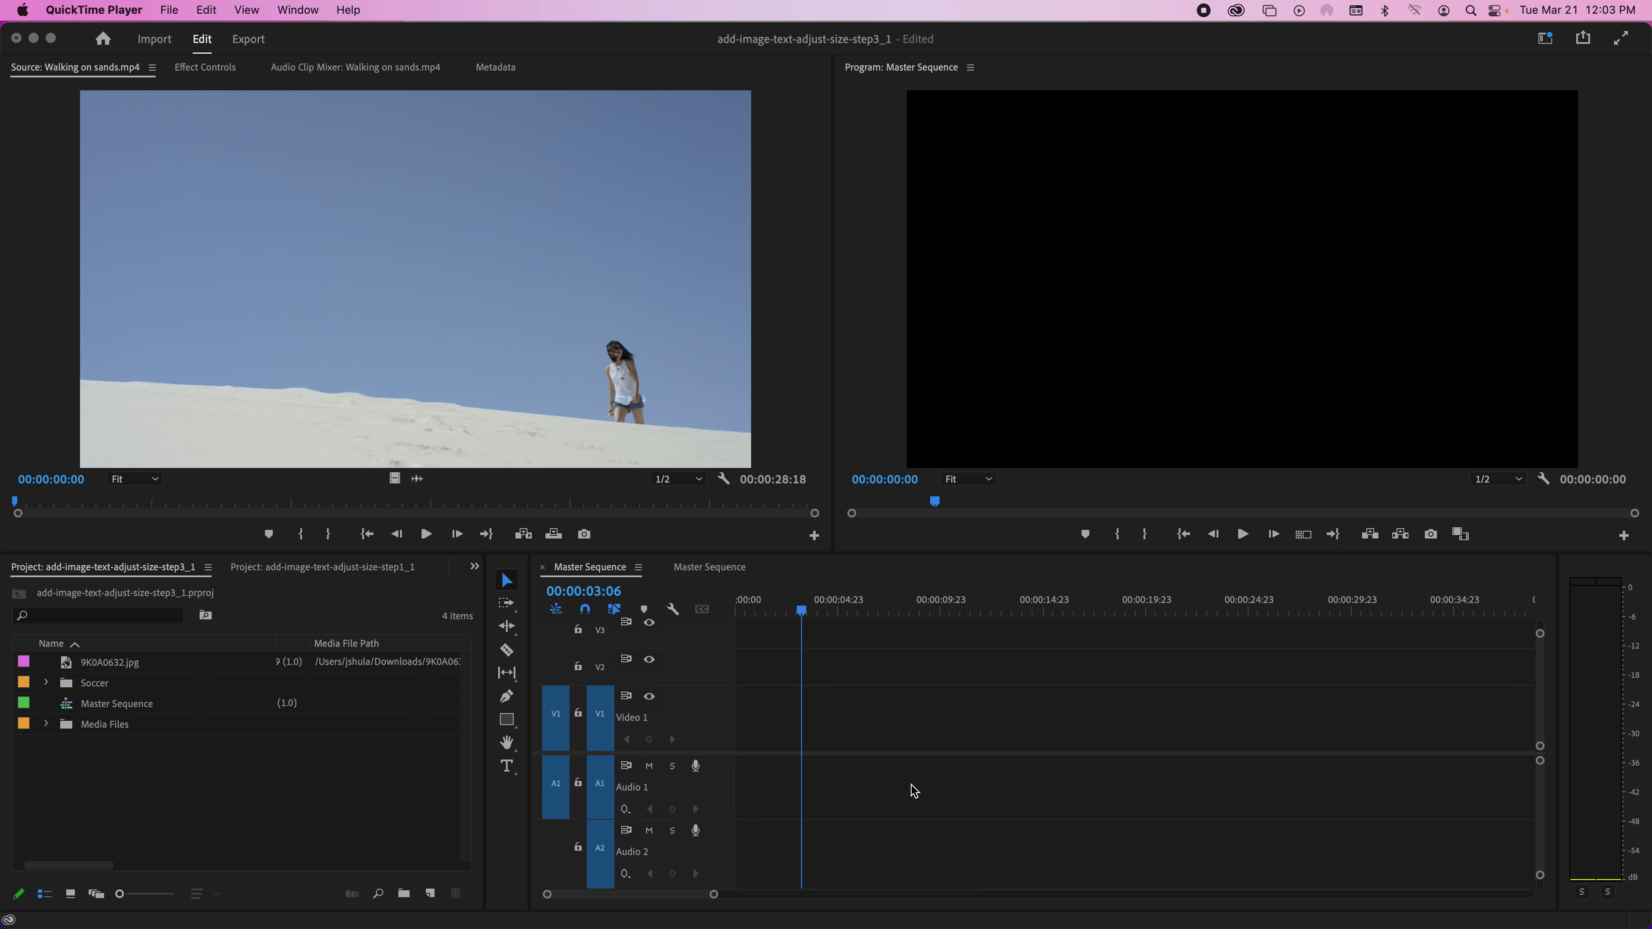
Step: Open Walking on sands.mp4 from the Media Files folder in the Source monitor
{"action": "left_click", "coordinate": [953, 712]}
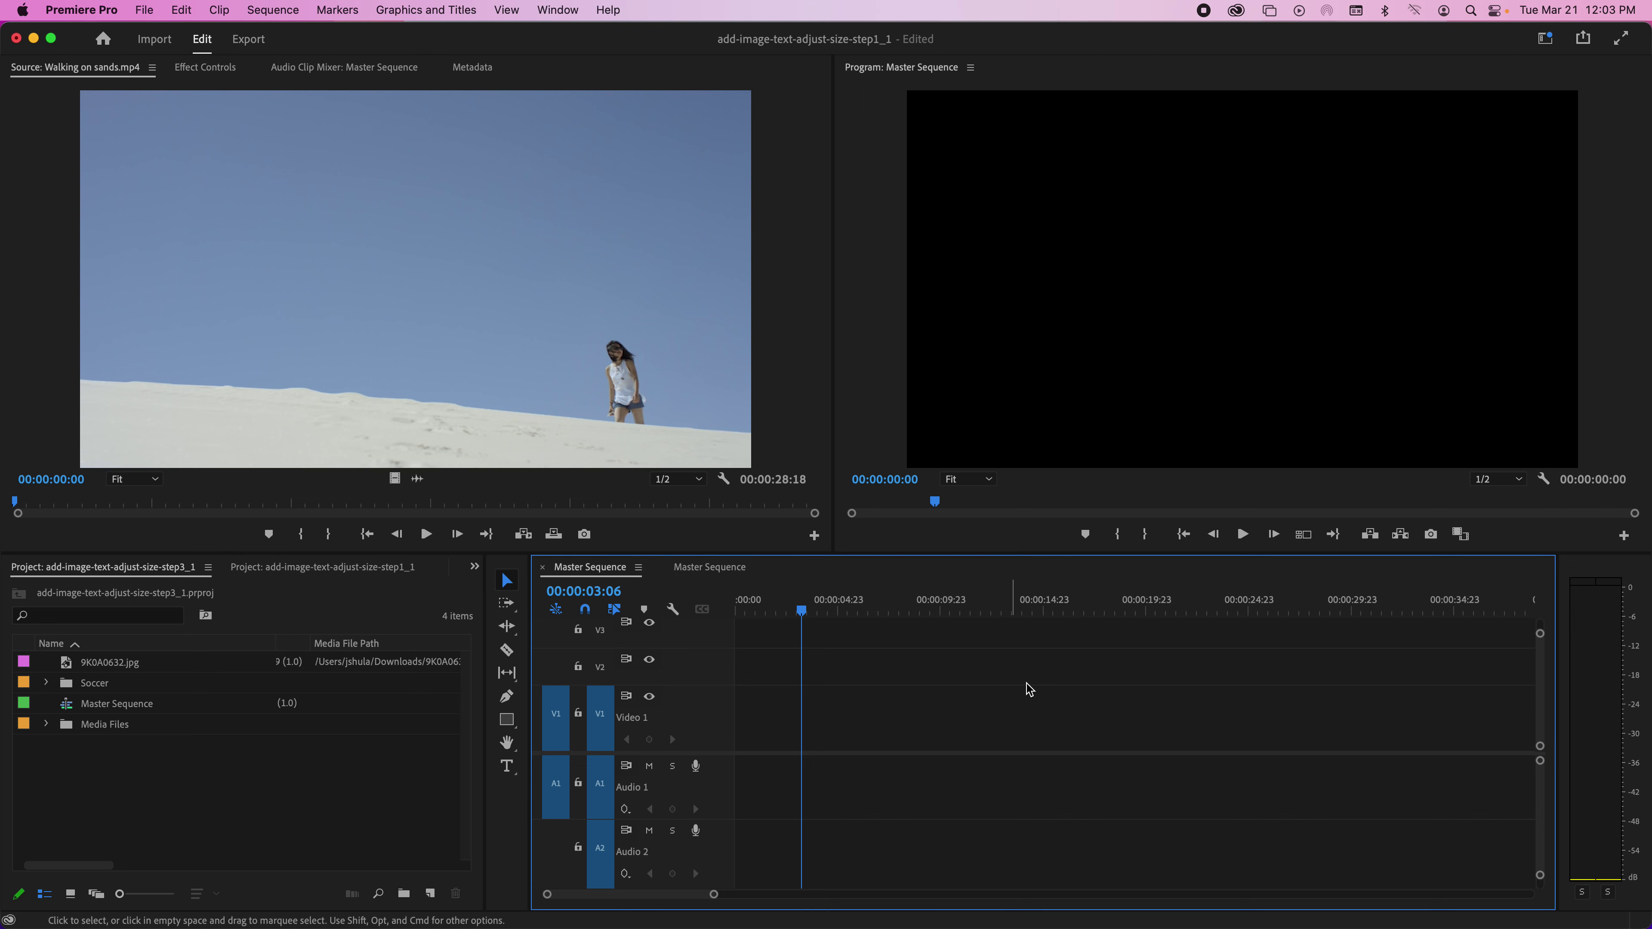
{"action": "left_click", "coordinate": [276, 799]}
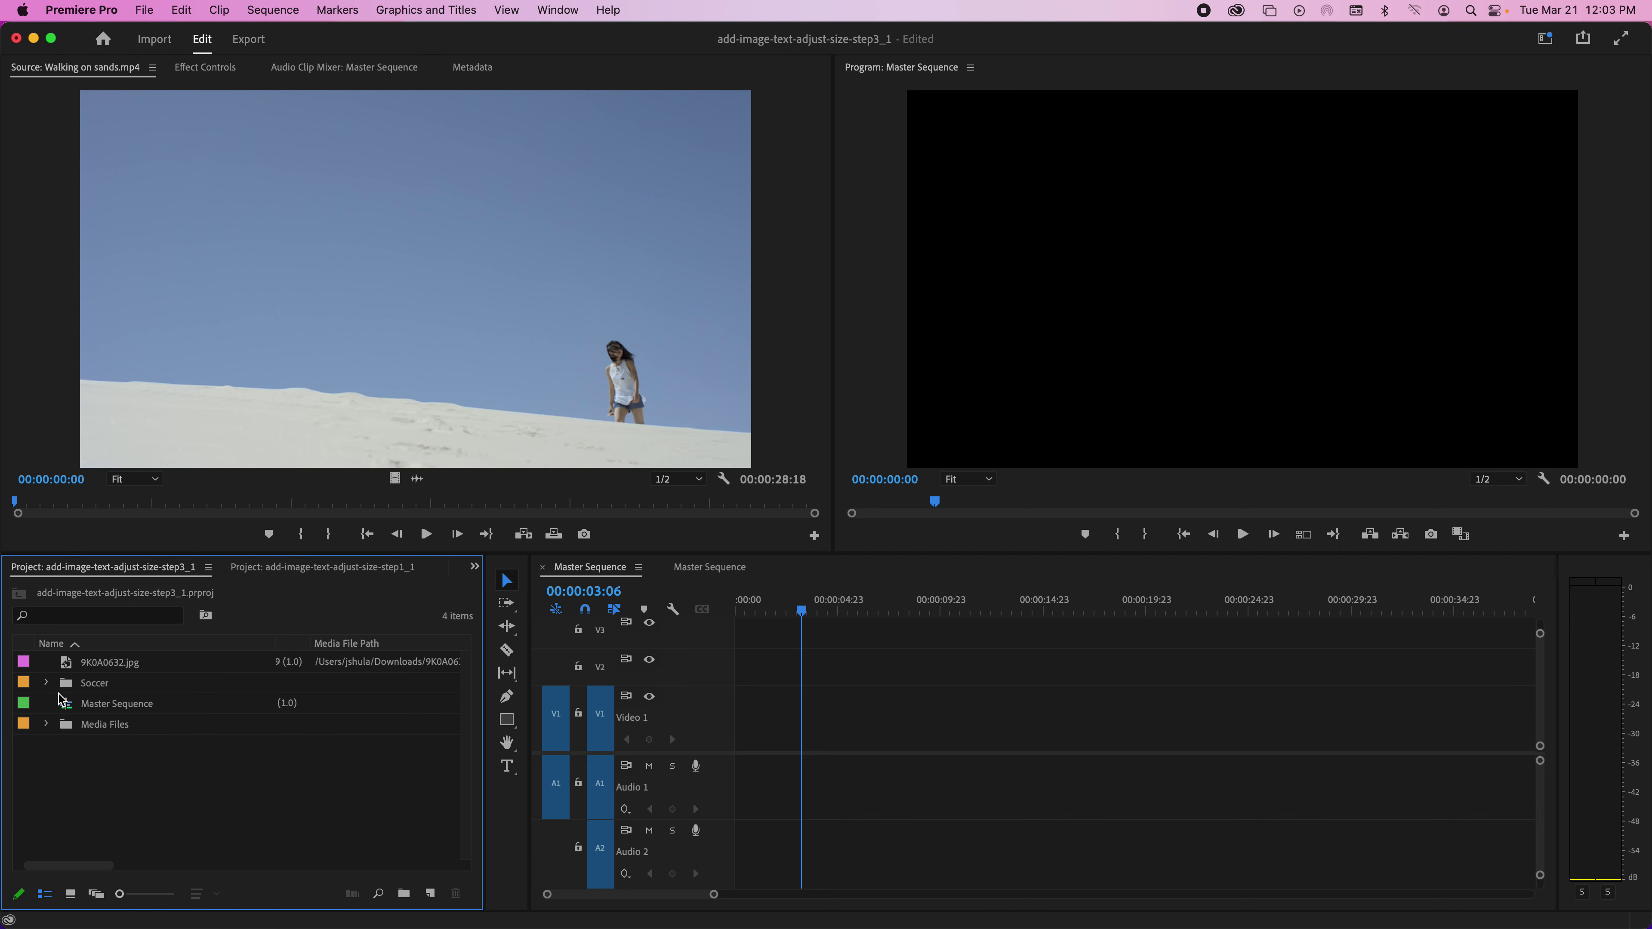
{"action": "left_click", "coordinate": [48, 726]}
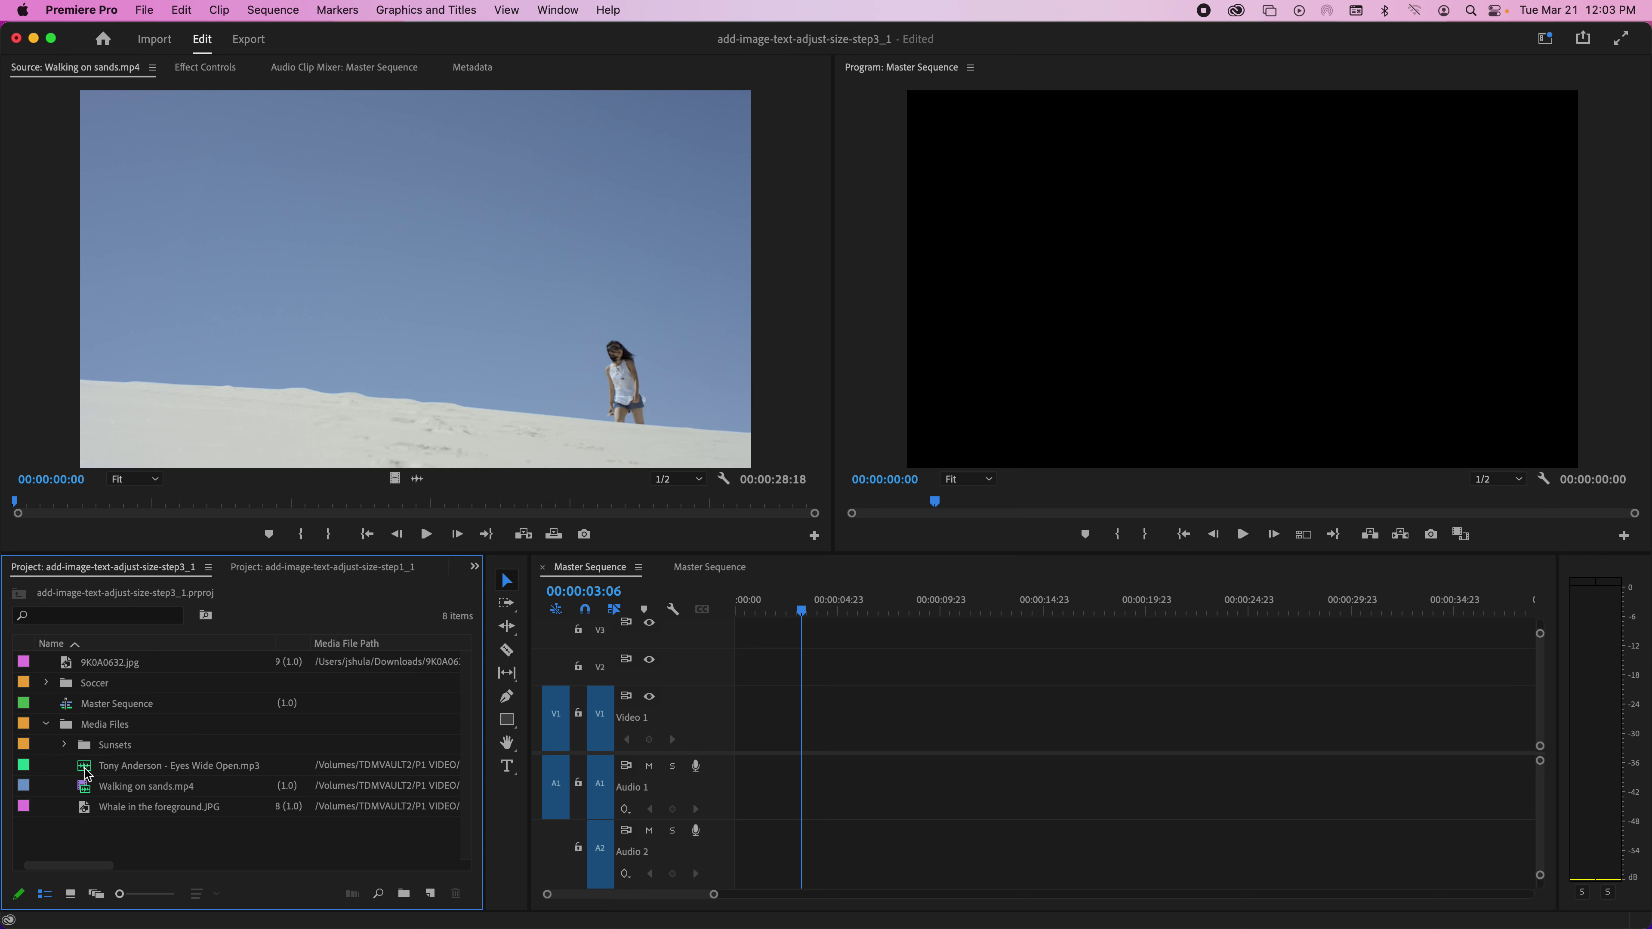
{"action": "left_click", "coordinate": [135, 795]}
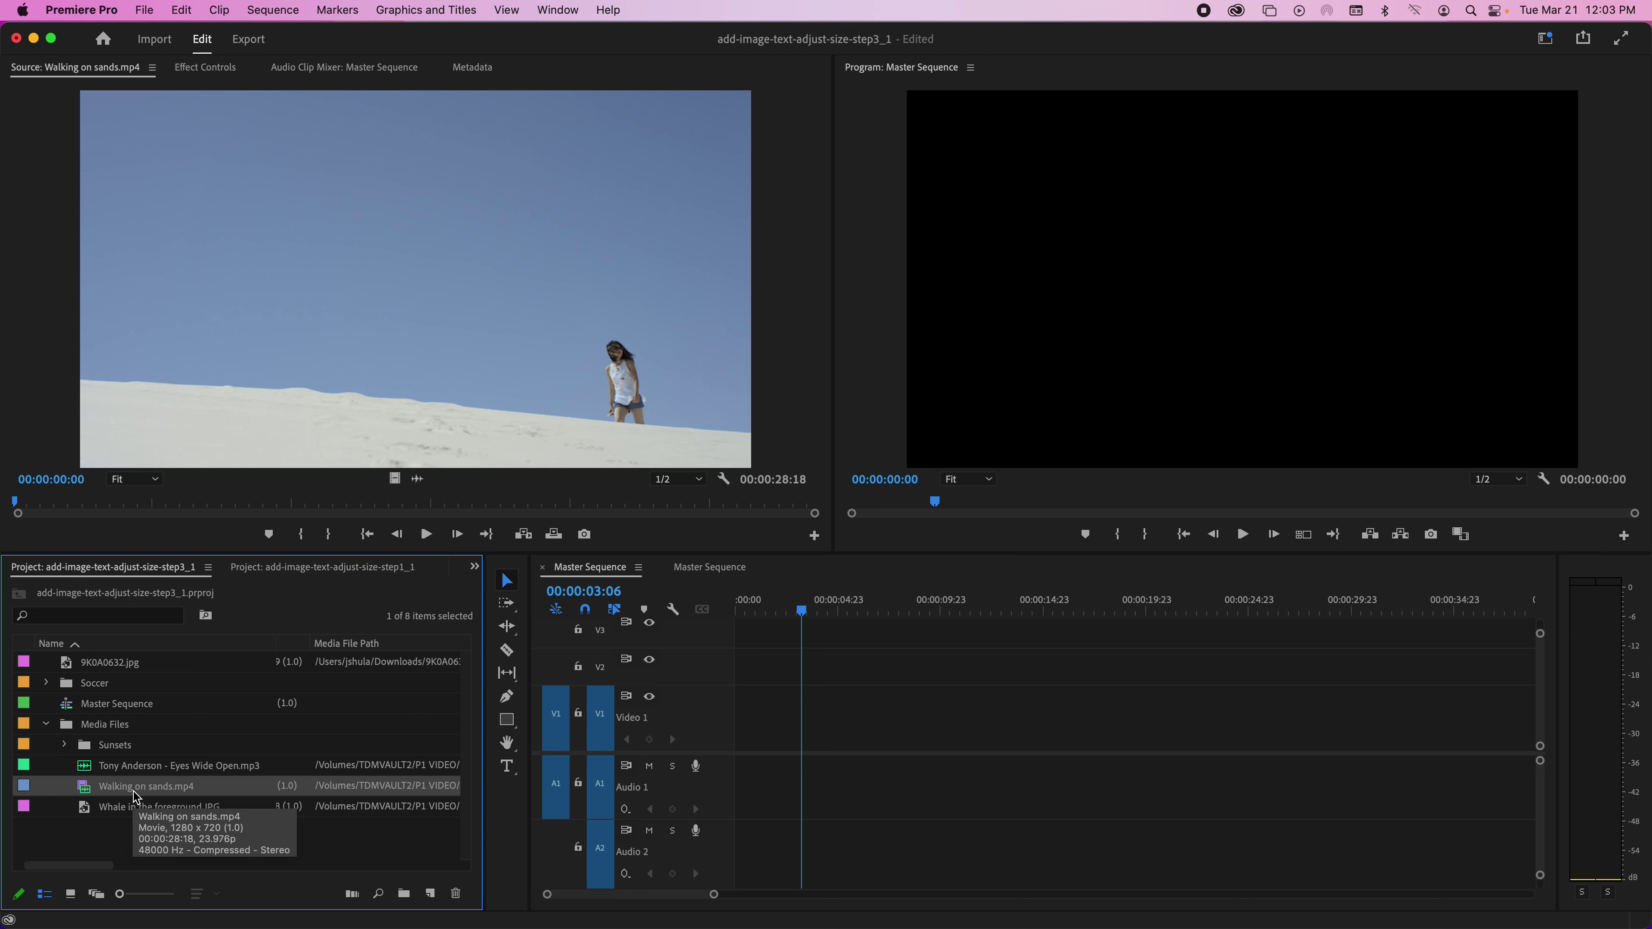
{"action": "double_click", "coordinate": [84, 788]}
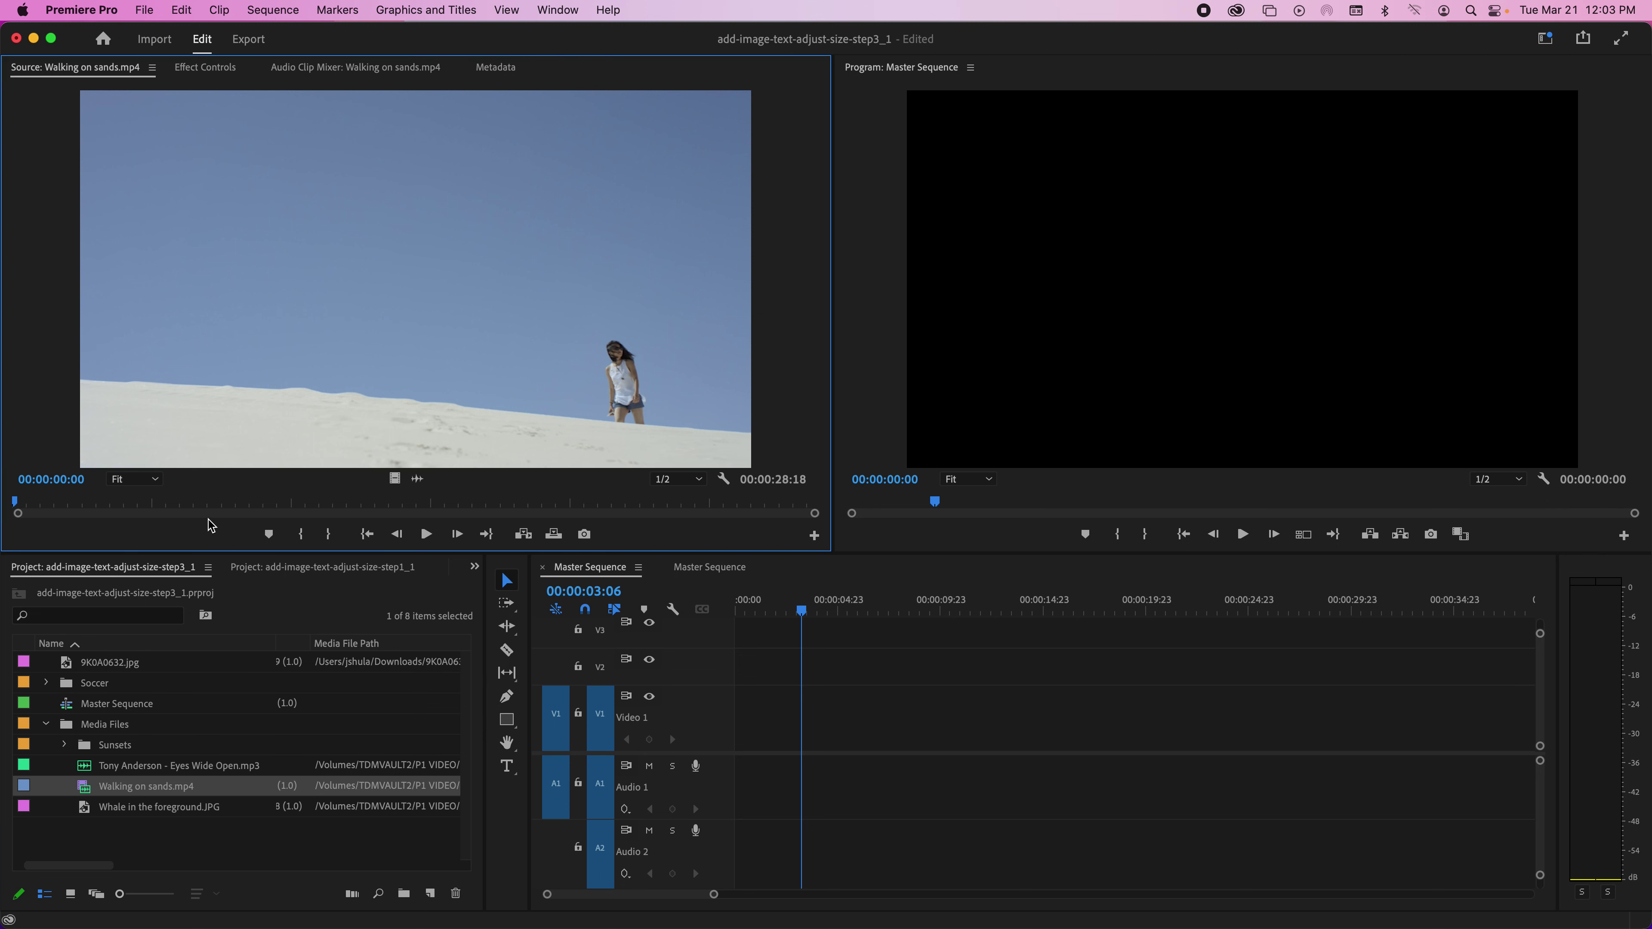
Step: Scrub to 00:00:10:07 and place only the clip's video at the start of V1
{"action": "left_click_drag", "start_coordinate": [206, 500], "coordinate": [303, 509]}
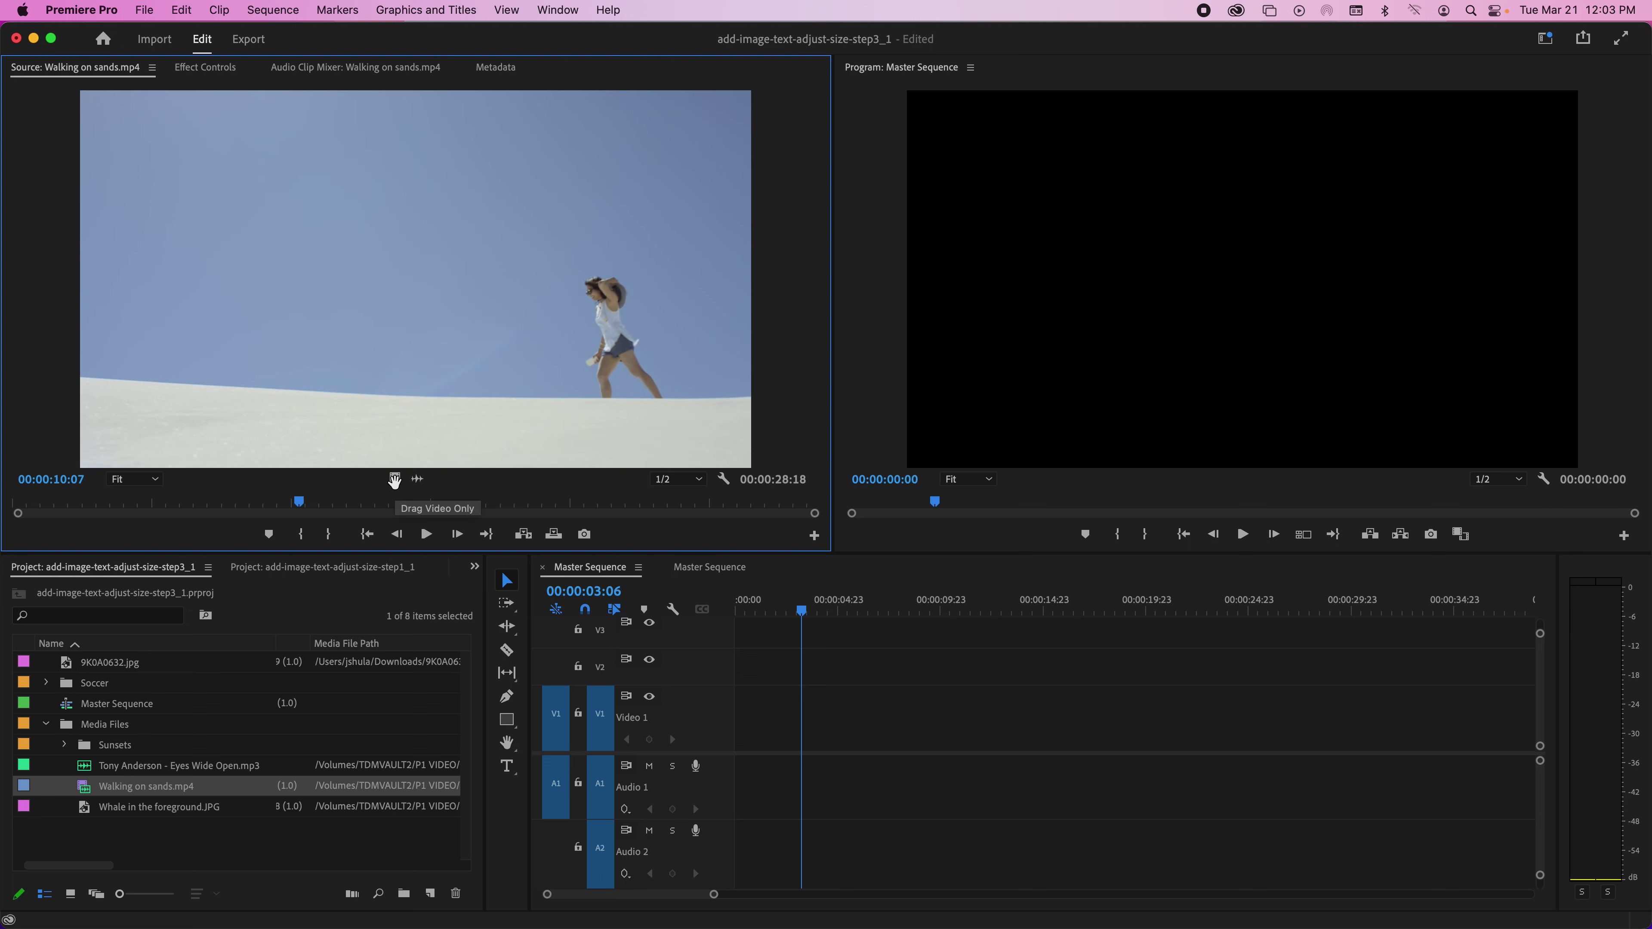
{"action": "left_click_drag", "start_coordinate": [395, 480], "coordinate": [417, 501]}
{"action": "left_click_drag", "start_coordinate": [595, 588], "coordinate": [735, 734]}
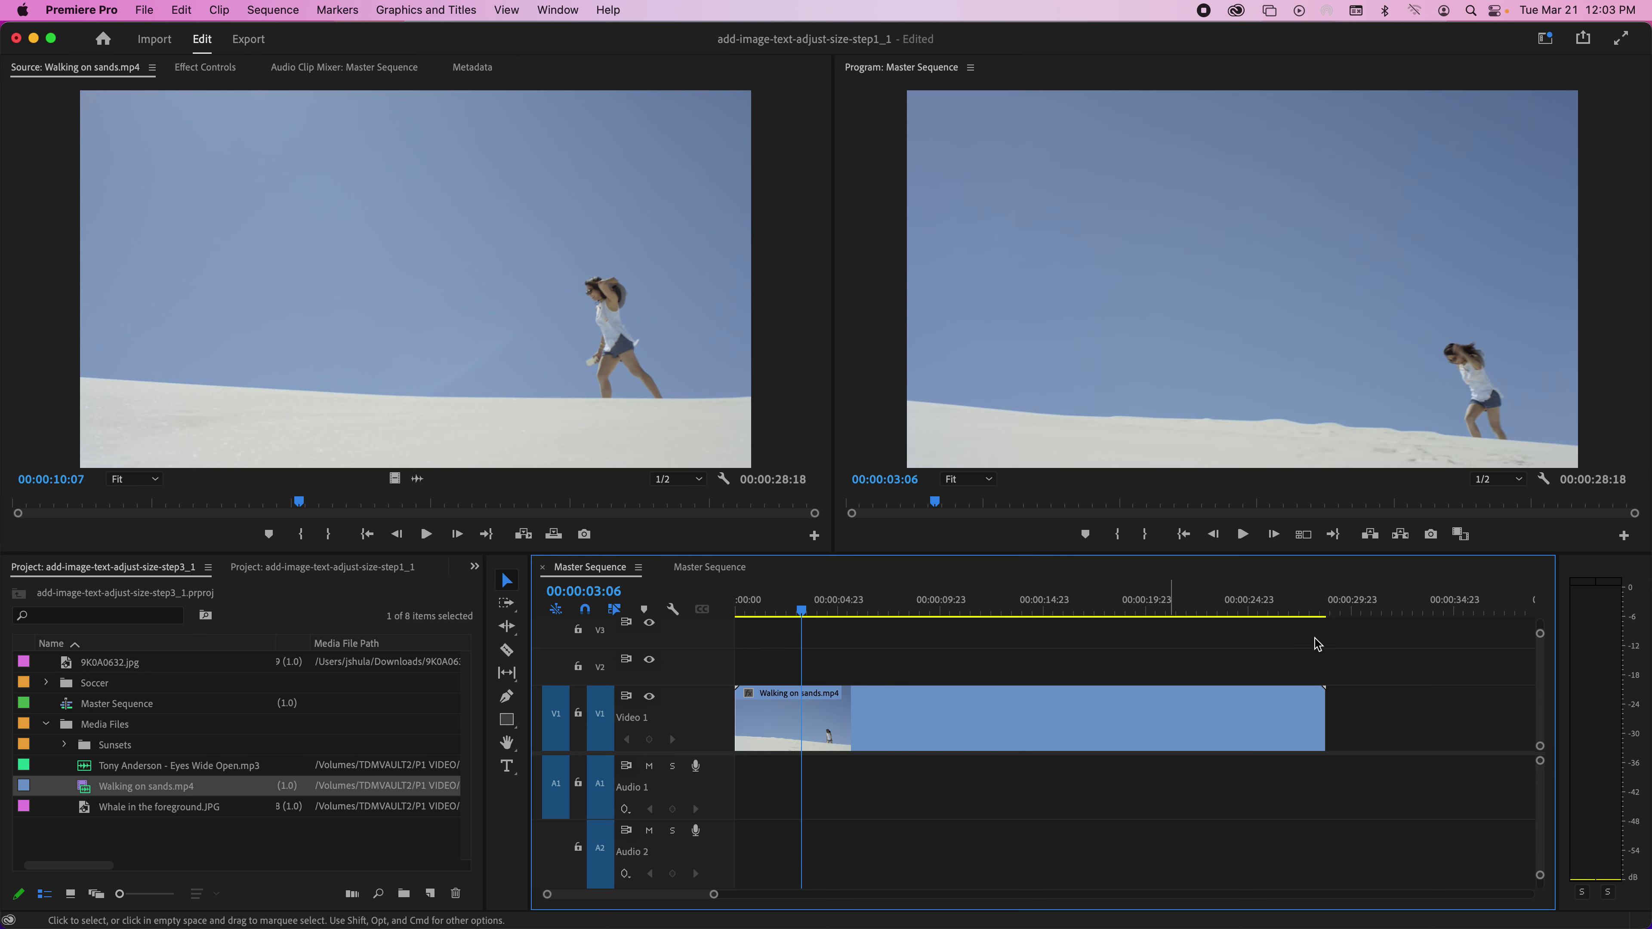
{"action": "left_click_drag", "start_coordinate": [1542, 641], "coordinate": [1542, 626]}
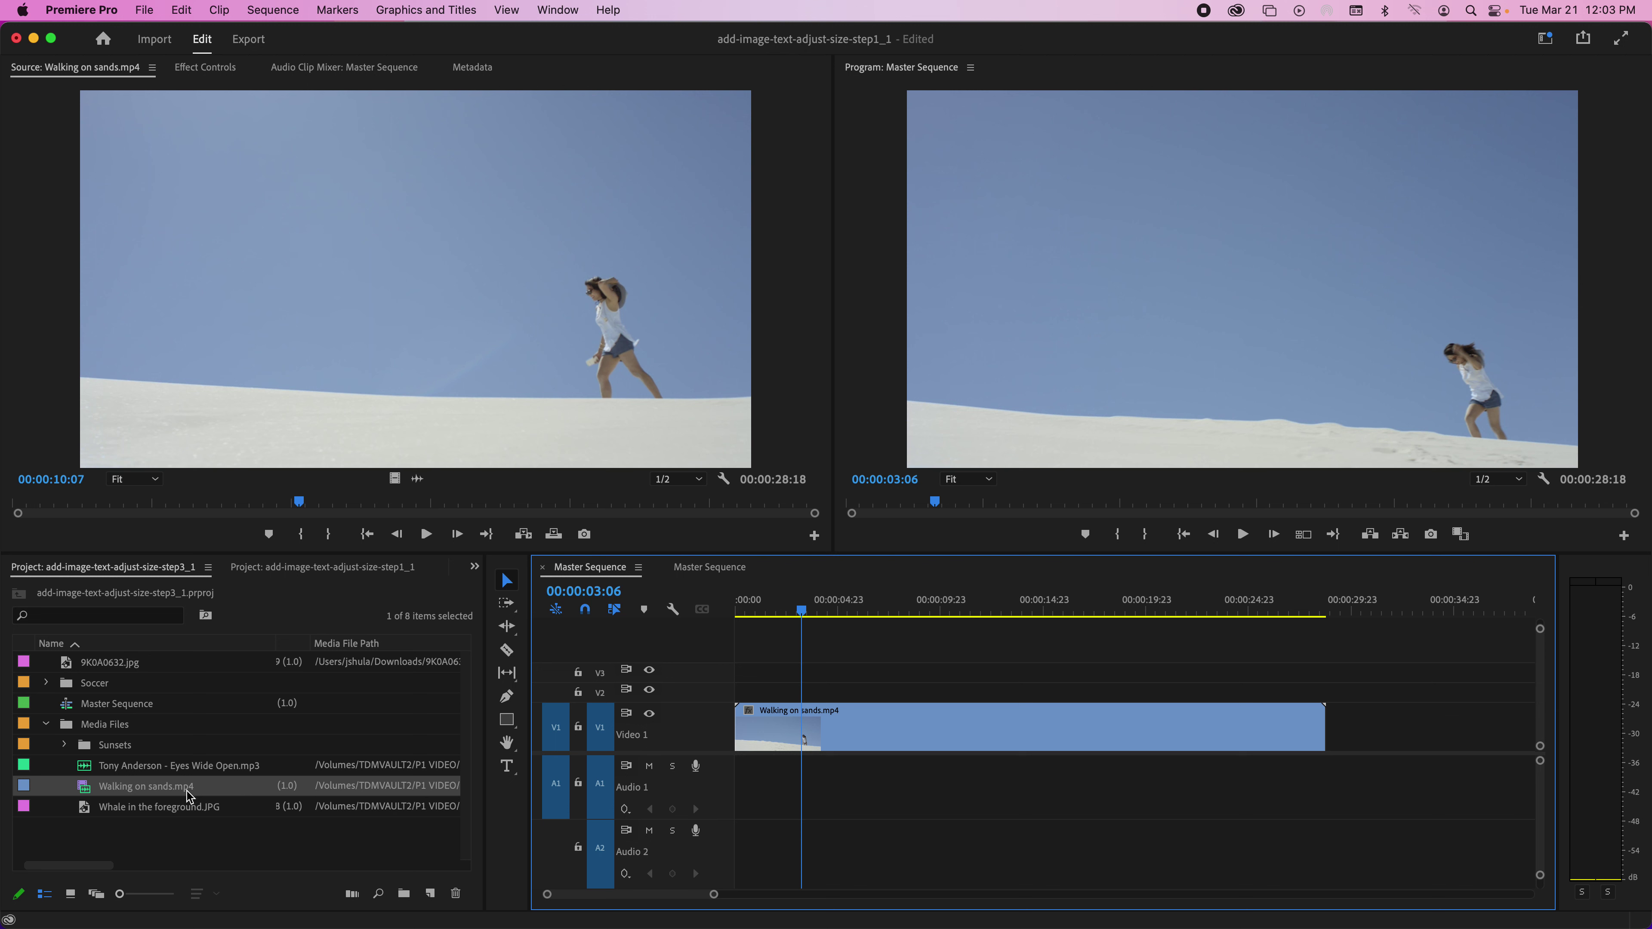
{"action": "scroll", "coordinate": [198, 790], "scroll_direction": "right", "scroll_amount": 5}
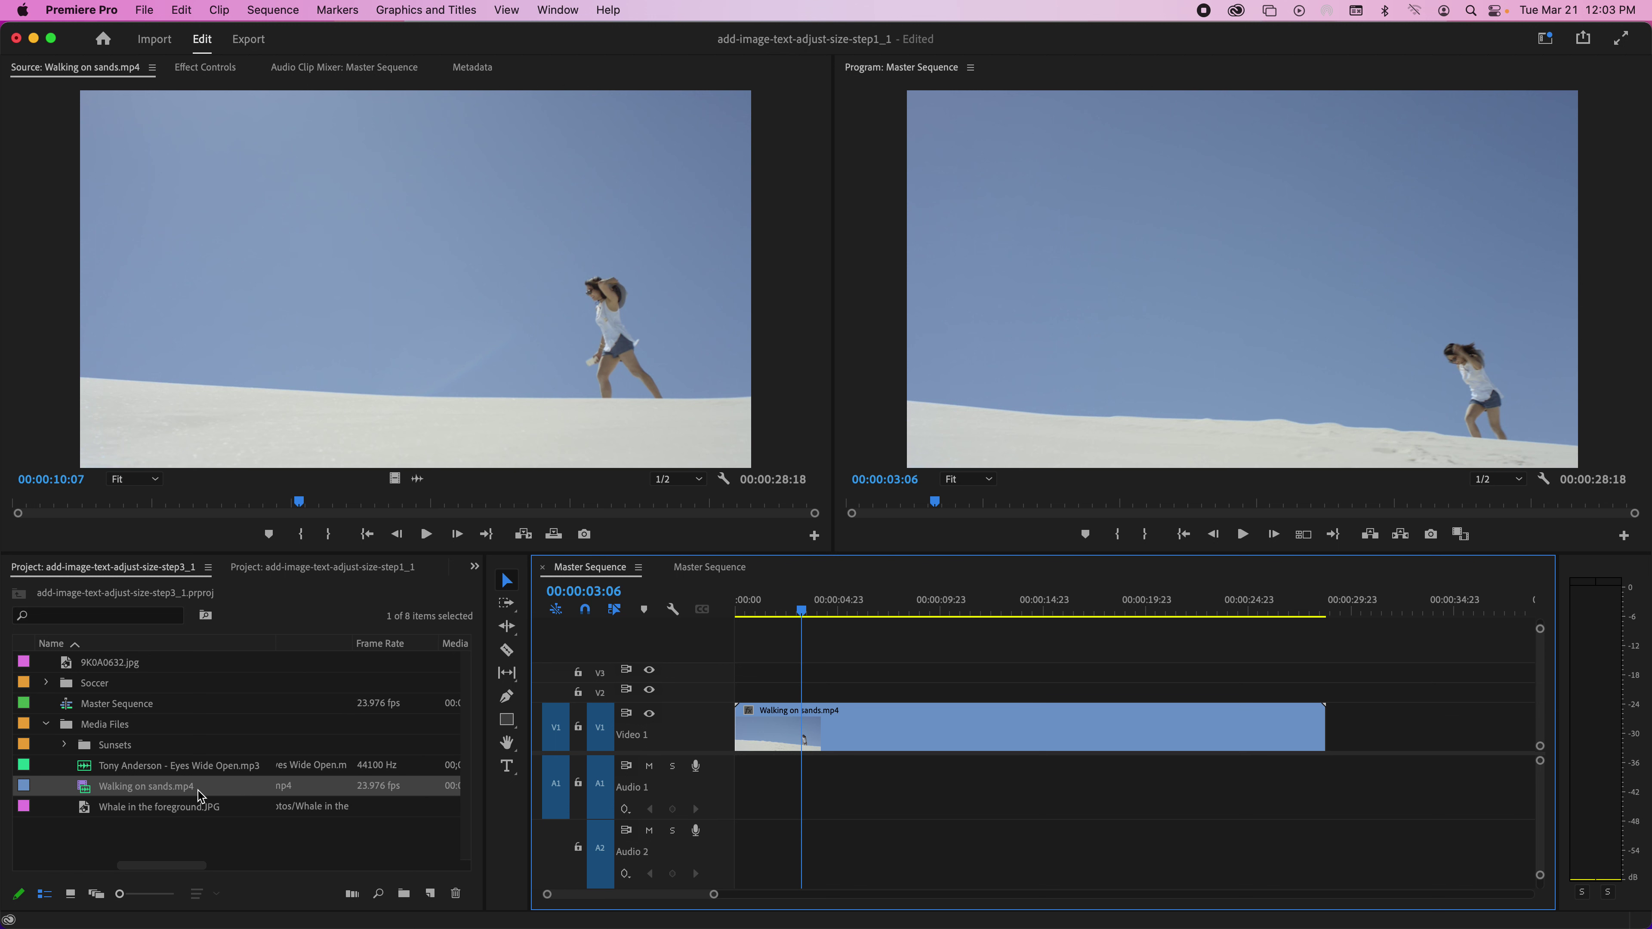
{"action": "scroll", "coordinate": [198, 790], "scroll_direction": "right", "scroll_amount": 3}
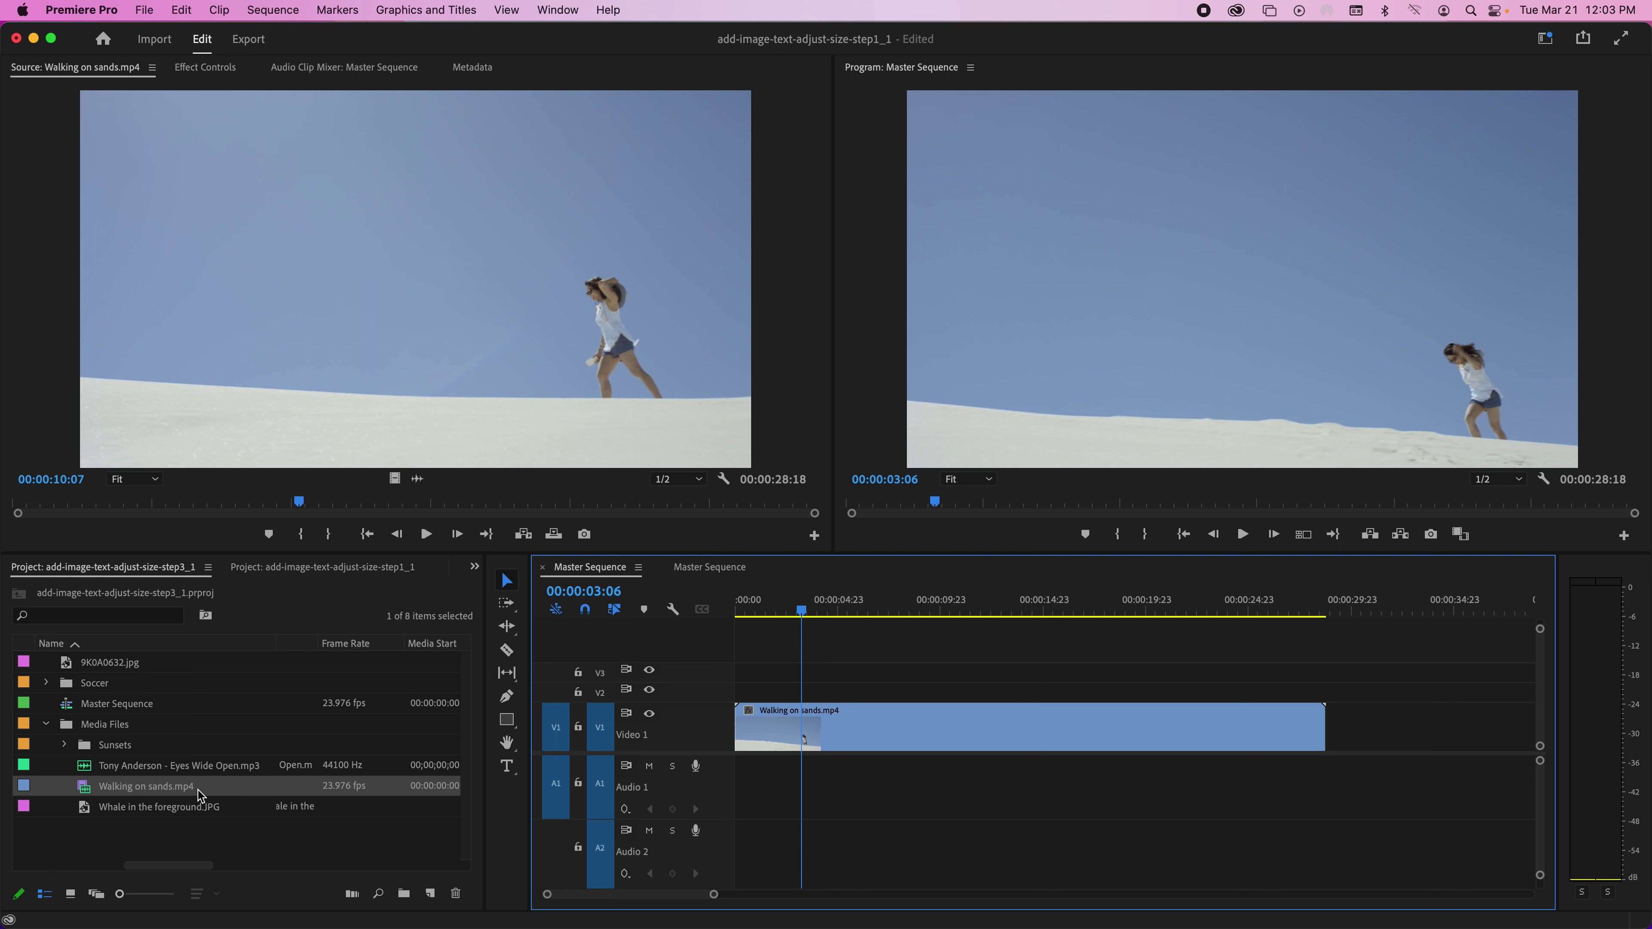
{"action": "scroll", "coordinate": [198, 790], "scroll_direction": "left", "scroll_amount": 2}
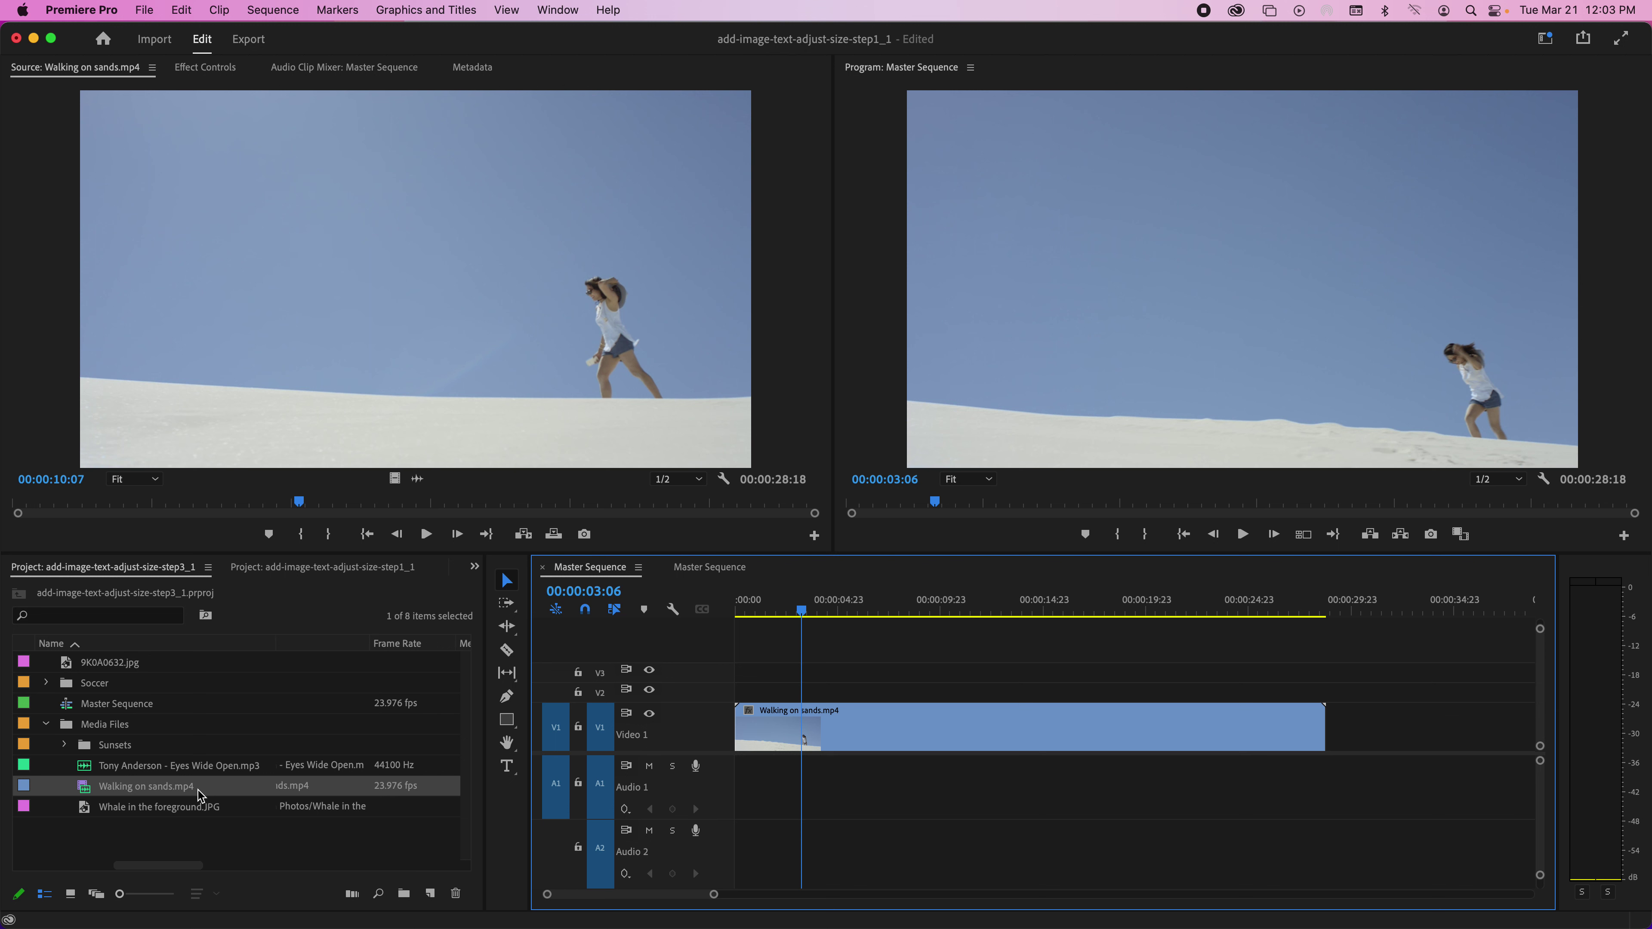
{"action": "scroll", "coordinate": [198, 790], "scroll_direction": "left", "scroll_amount": 4}
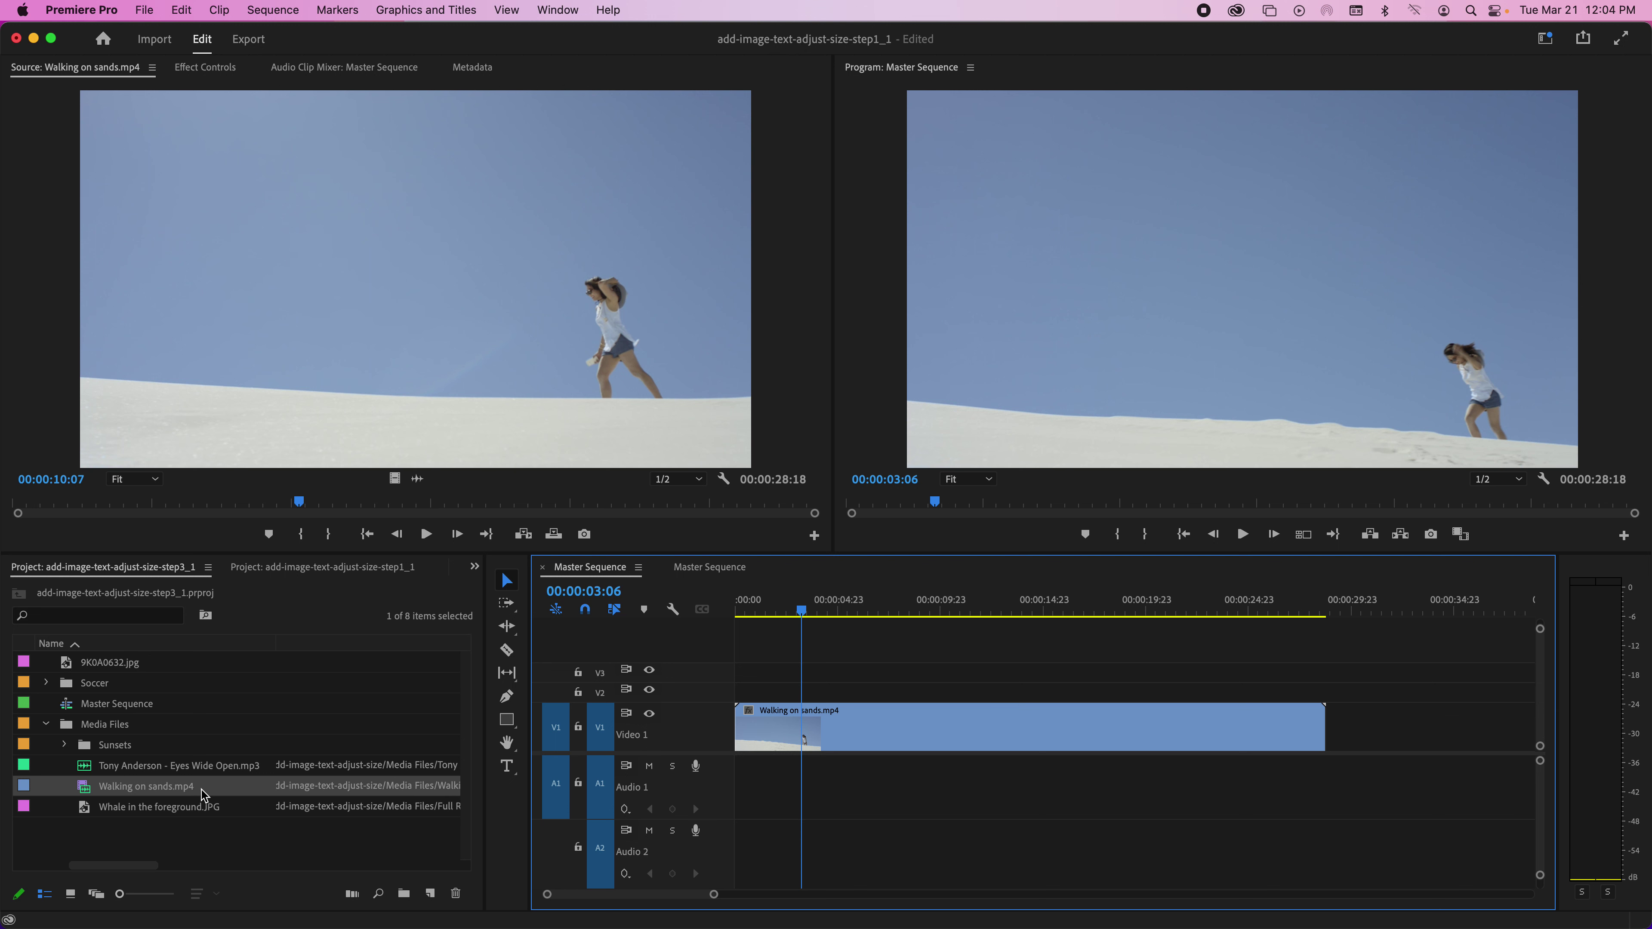
{"action": "scroll", "coordinate": [202, 790], "scroll_direction": "left", "scroll_amount": 3}
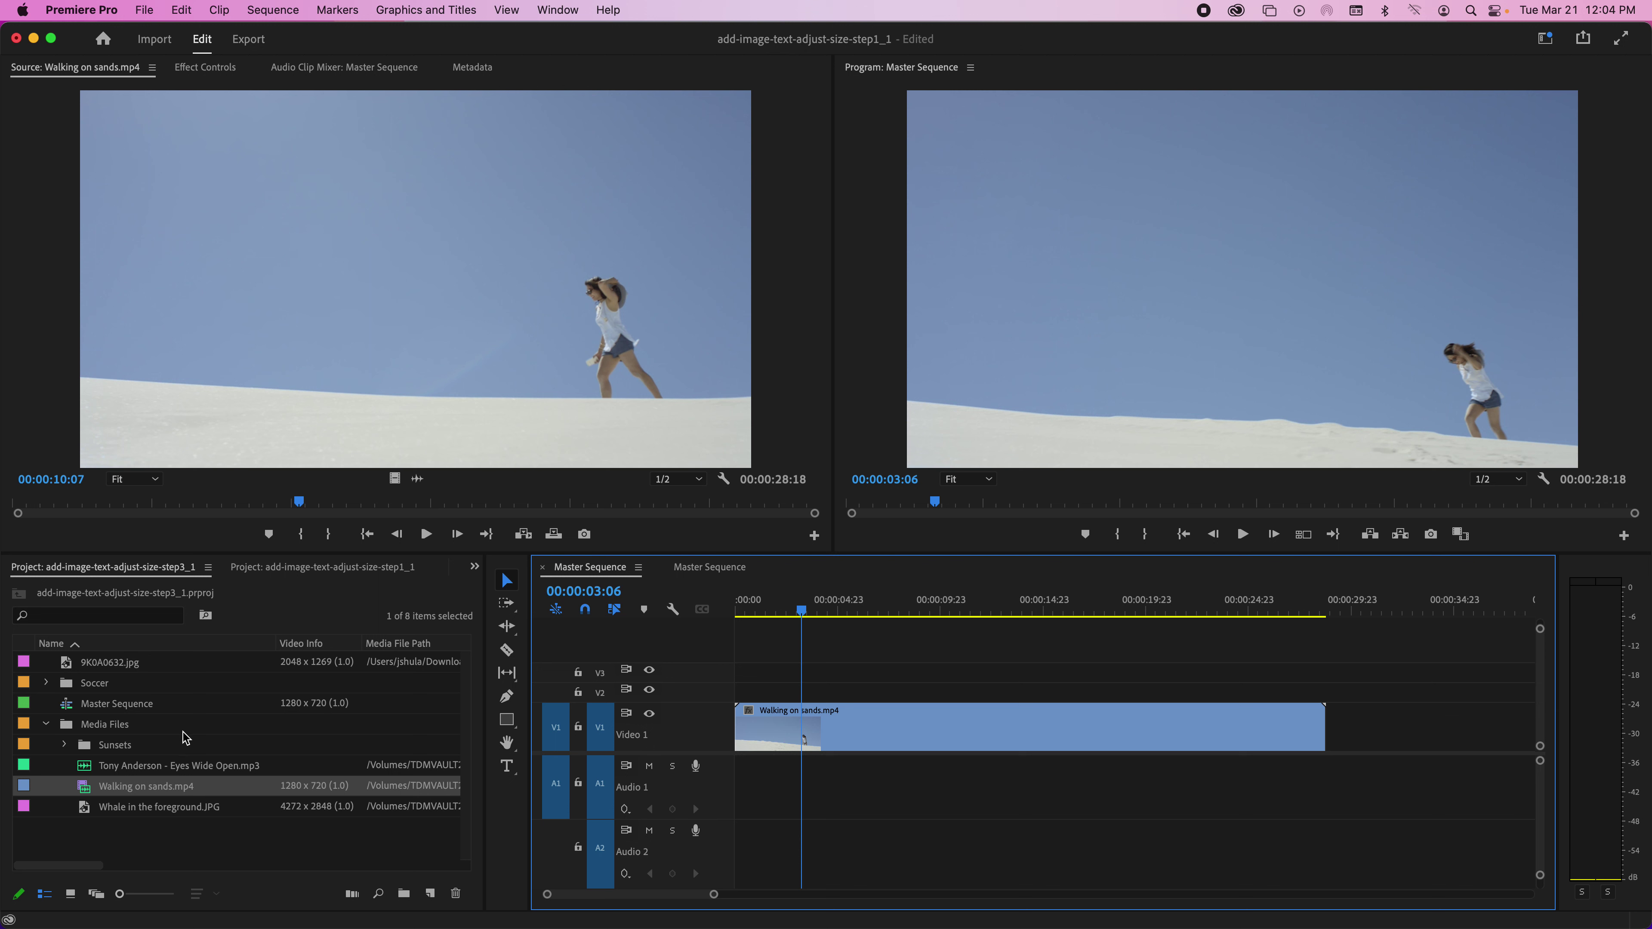
Step: Preview Tony Anderson - Eyes Wide Open.mp3 and lay it on A1 at 00:00
{"action": "double_click", "coordinate": [89, 769]}
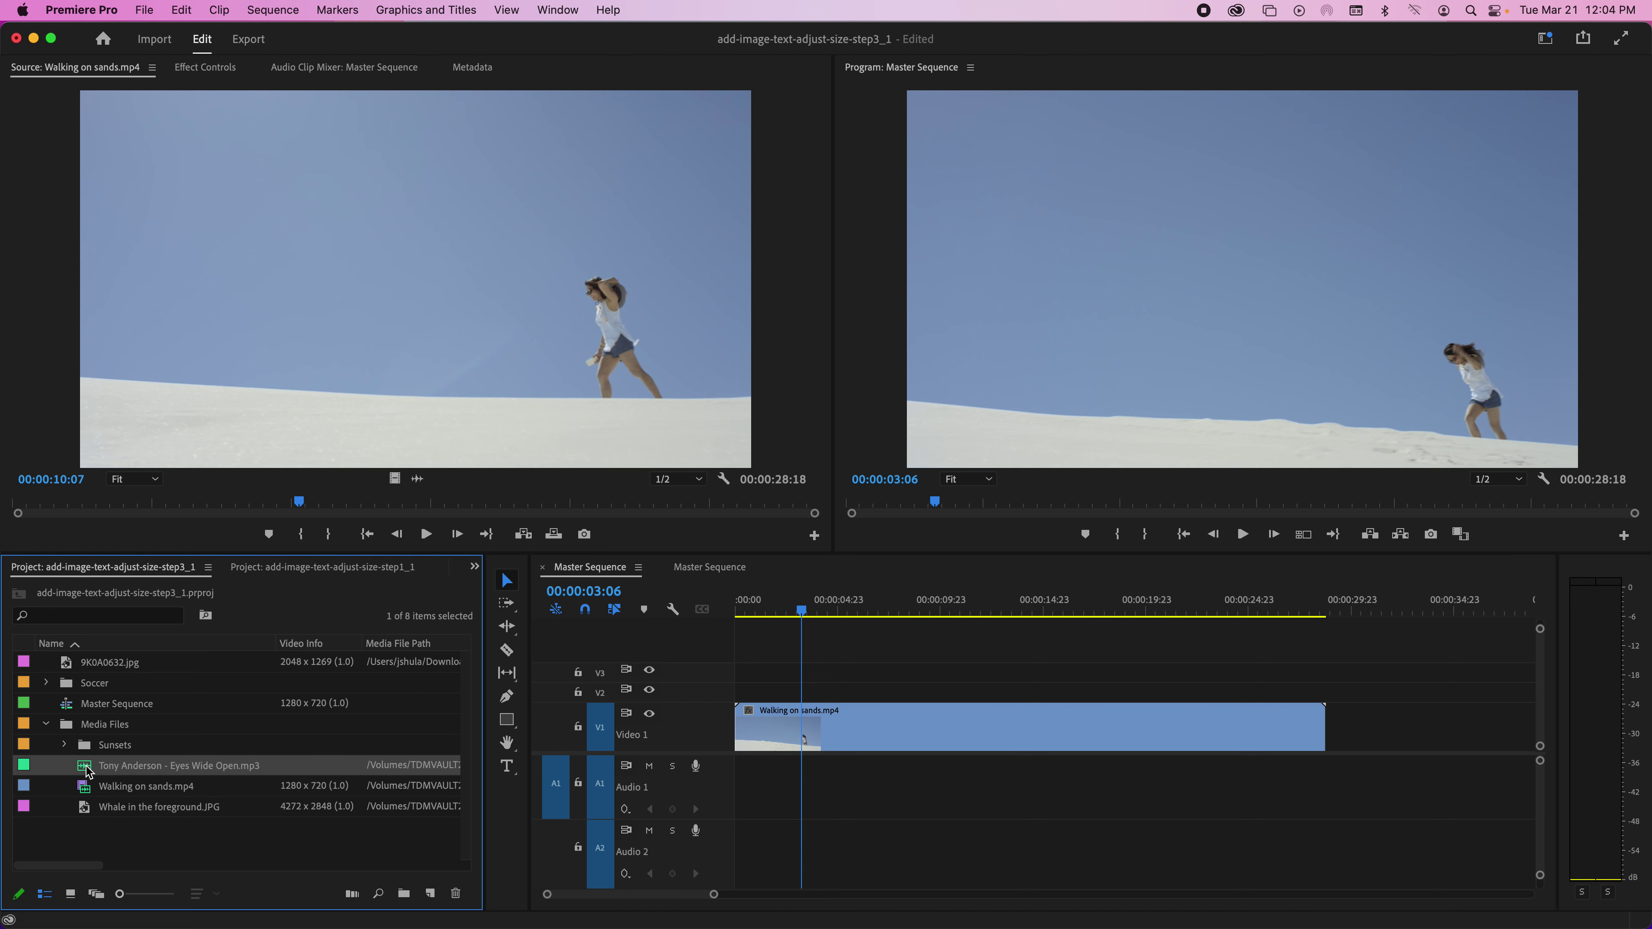
{"action": "left_click", "coordinate": [424, 536]}
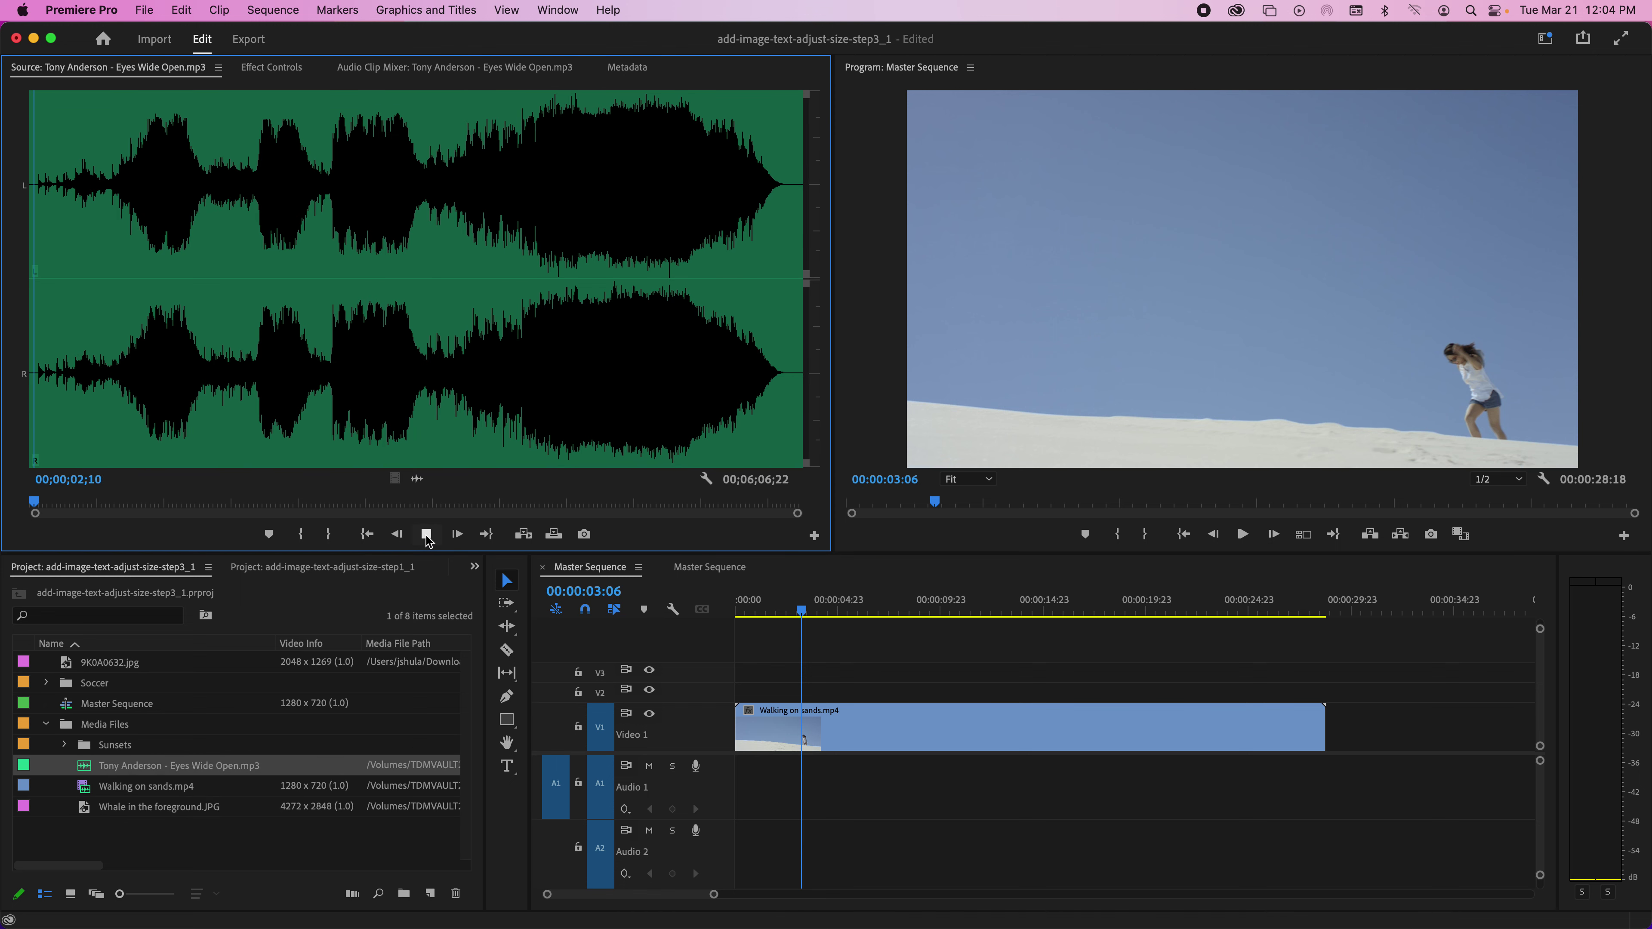
{"action": "left_click", "coordinate": [425, 534]}
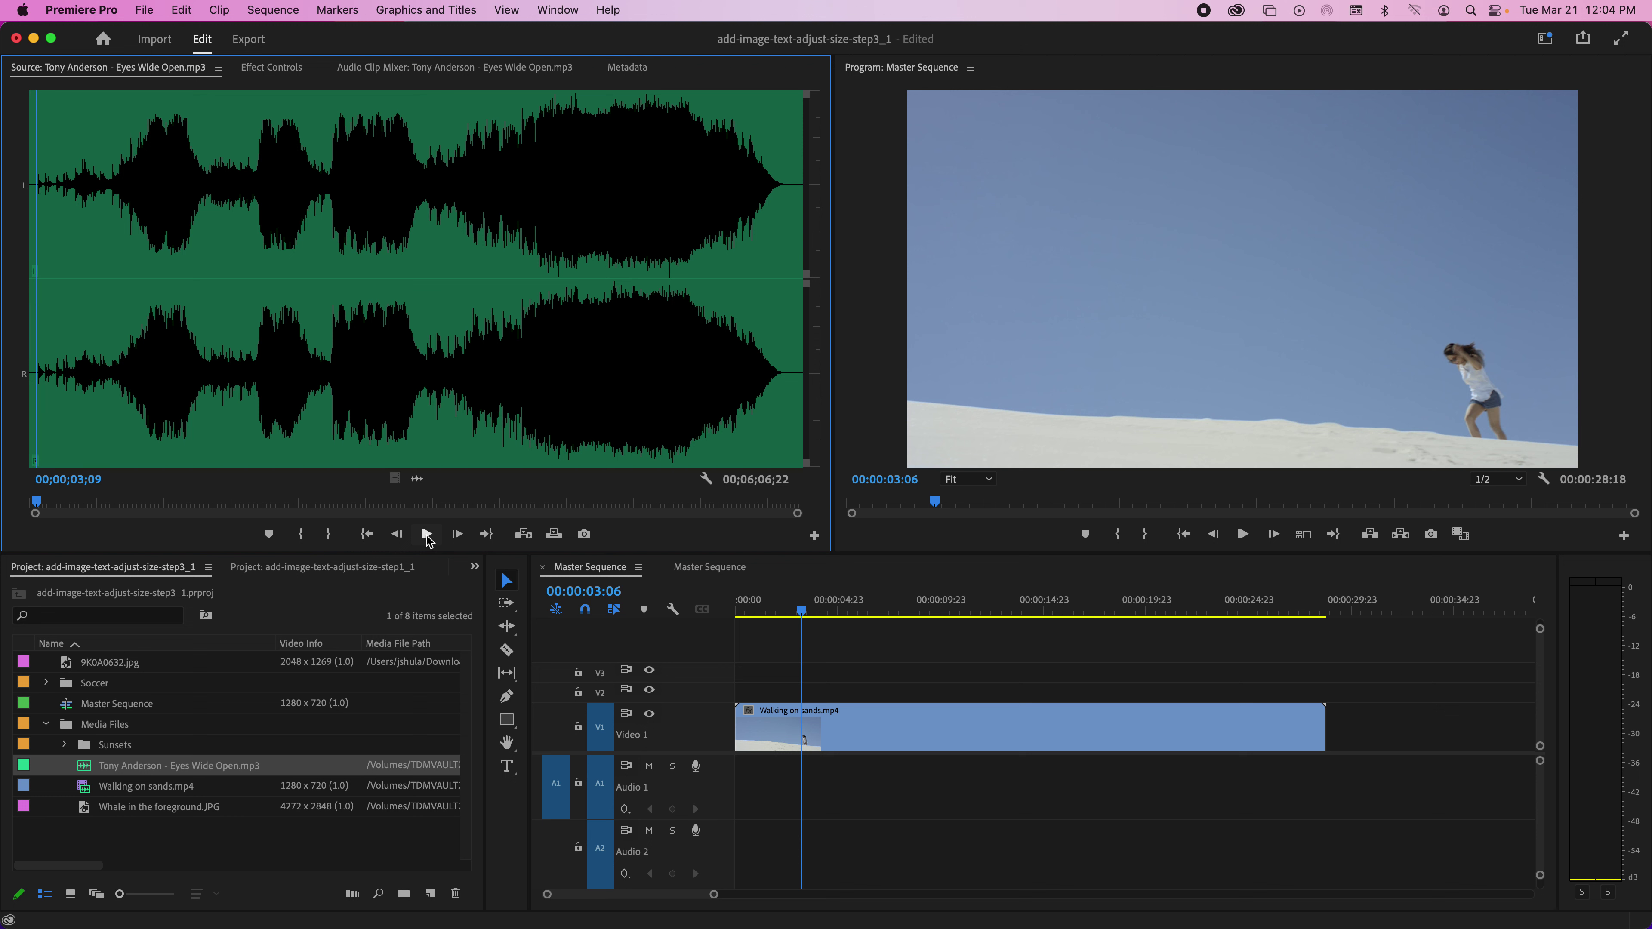
{"action": "left_click", "coordinate": [426, 534]}
{"action": "left_click", "coordinate": [426, 534]}
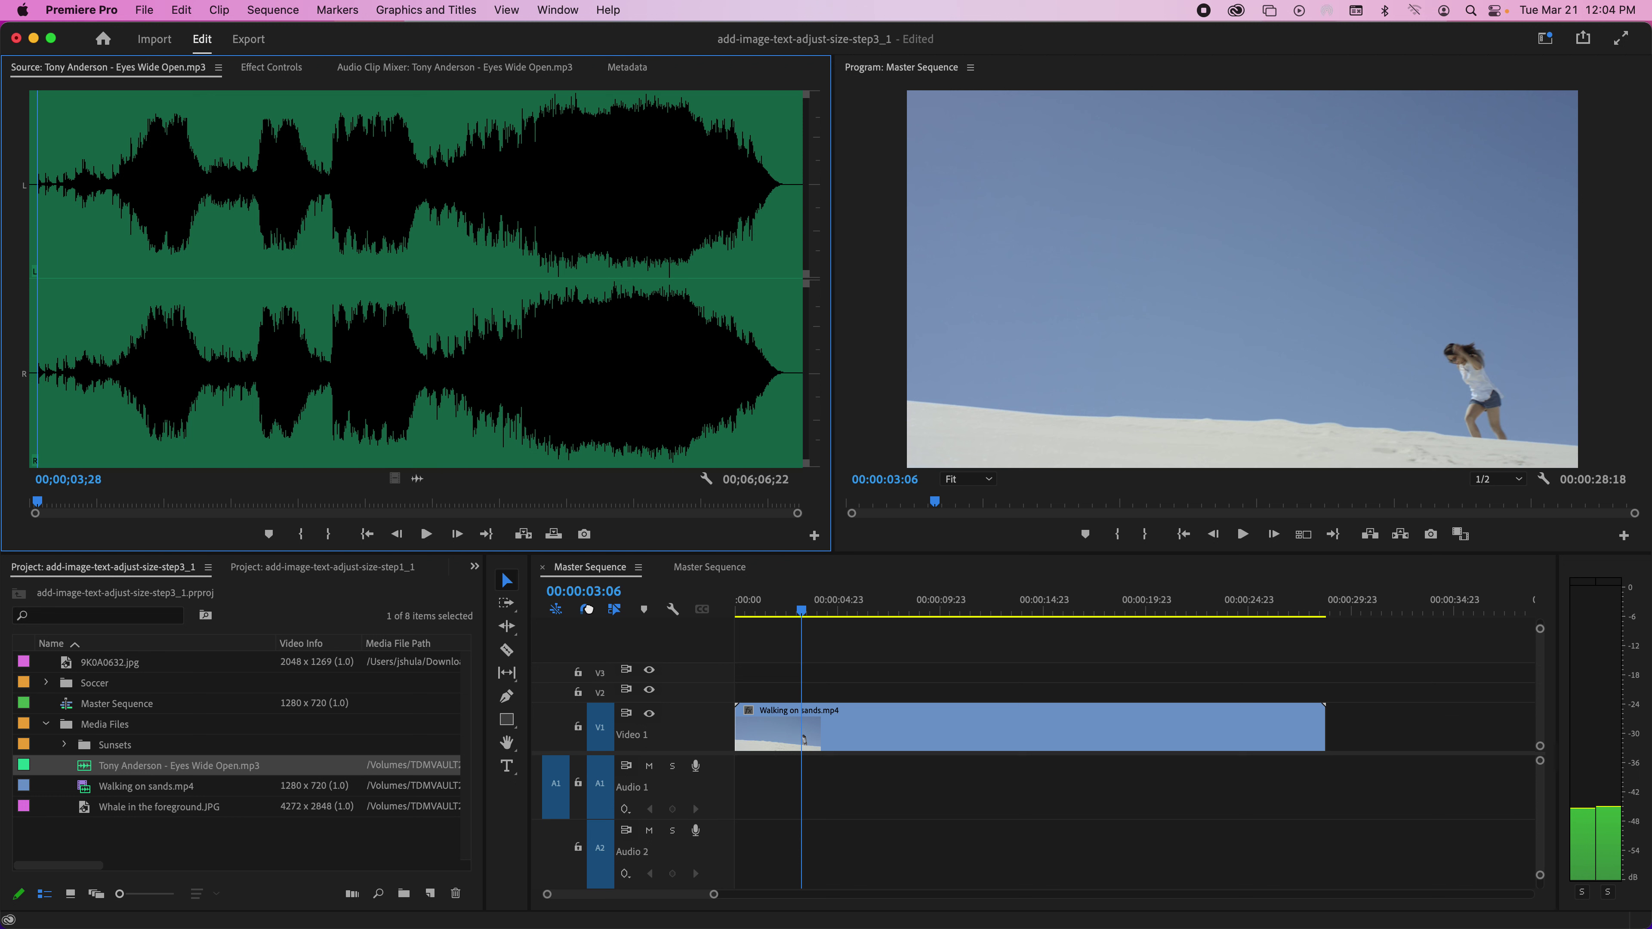
{"action": "left_click_drag", "start_coordinate": [417, 479], "coordinate": [740, 770]}
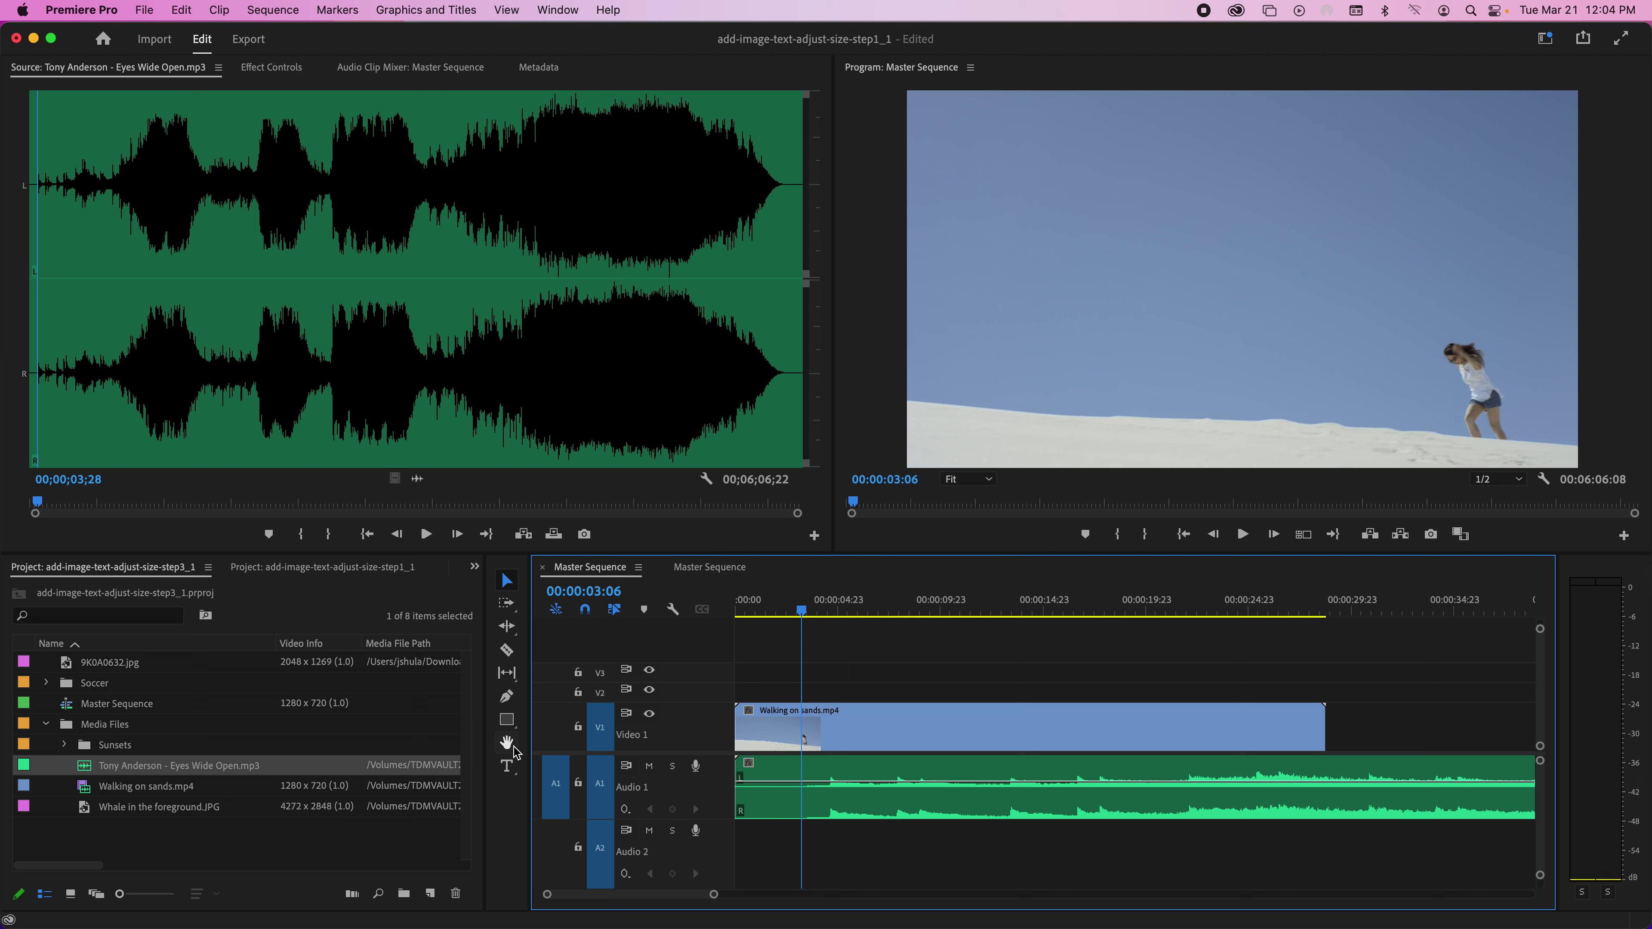
Step: Add a text box left of centre on the frame and set its font to Apple Symbols
{"action": "left_click", "coordinate": [507, 767]}
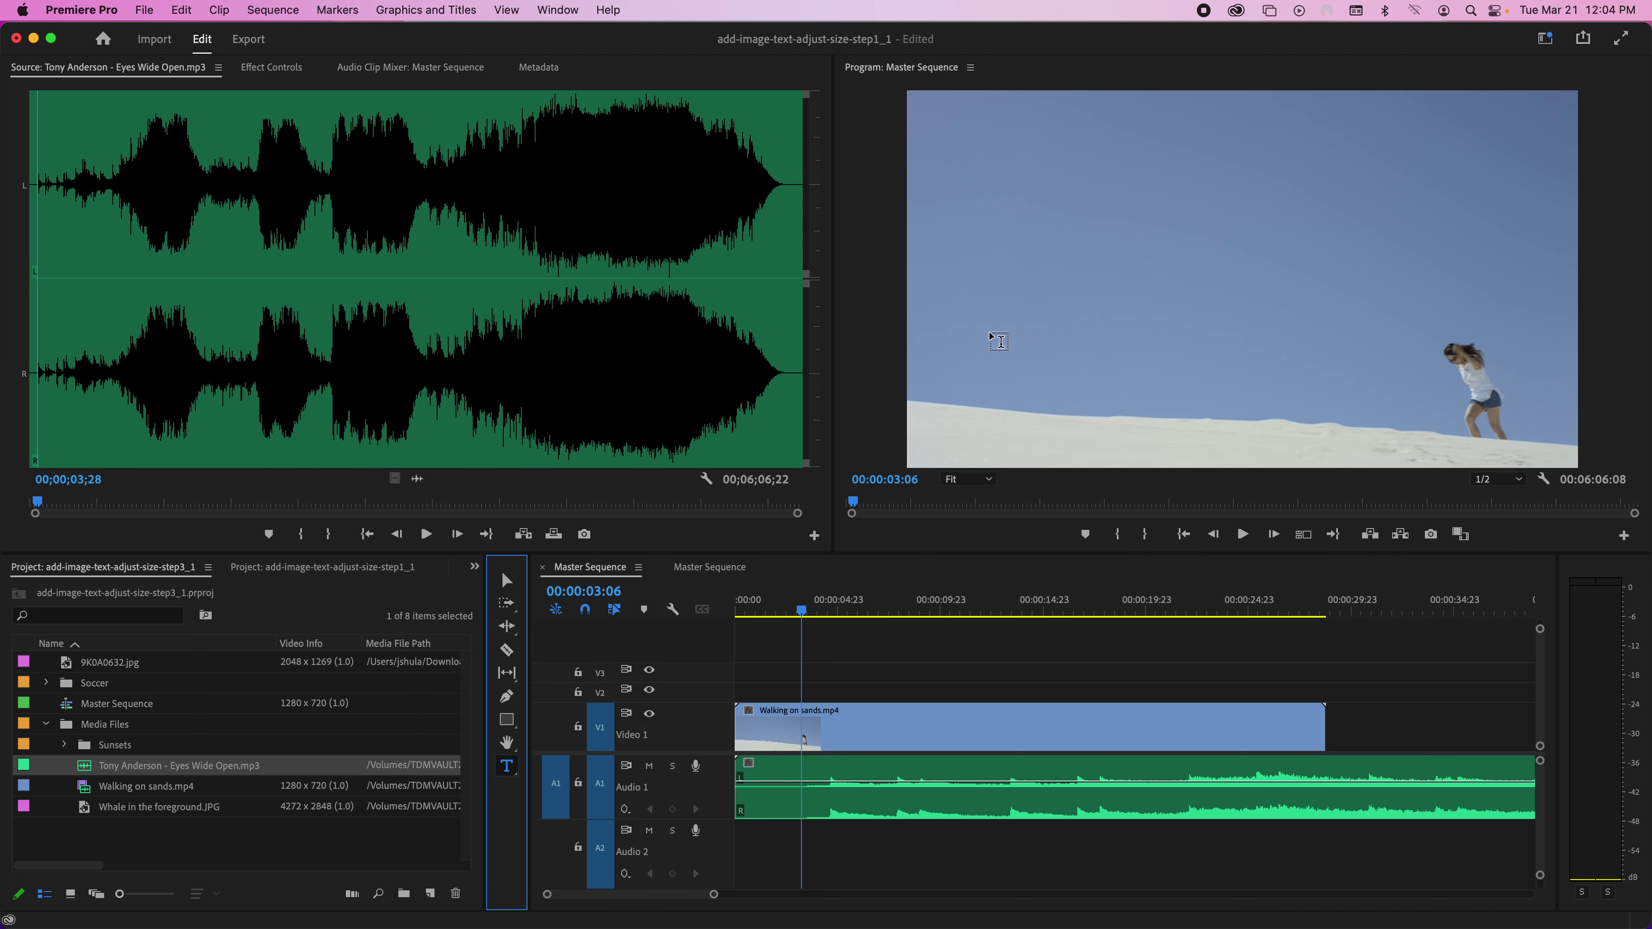
{"action": "left_click", "coordinate": [995, 273]}
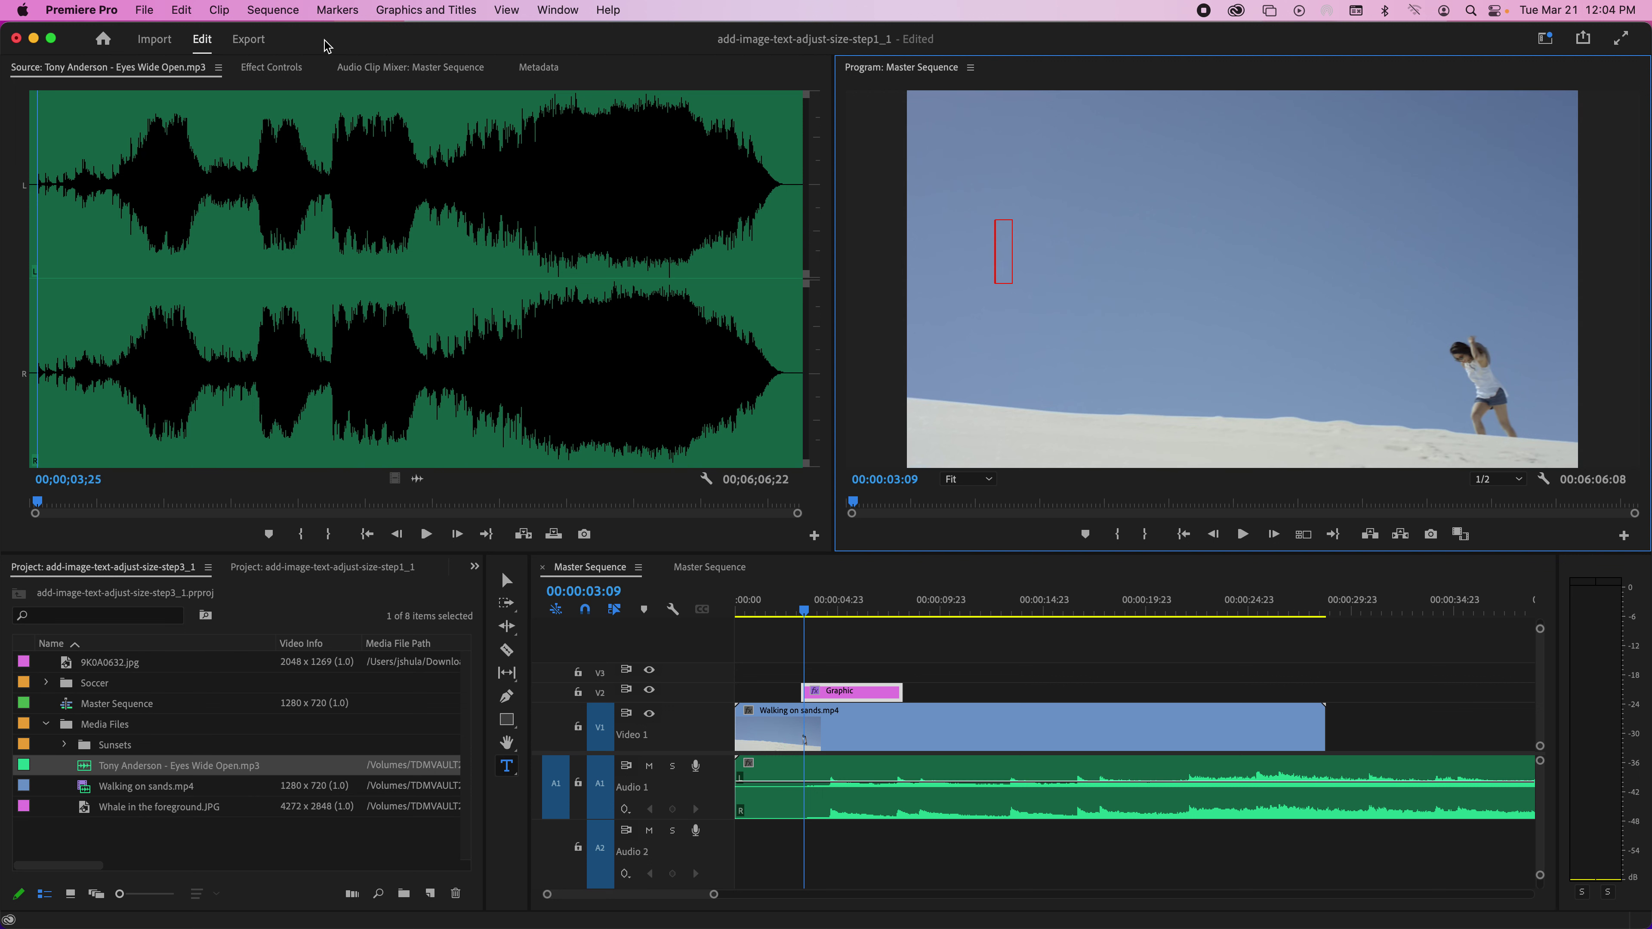
{"action": "left_click", "coordinate": [286, 69]}
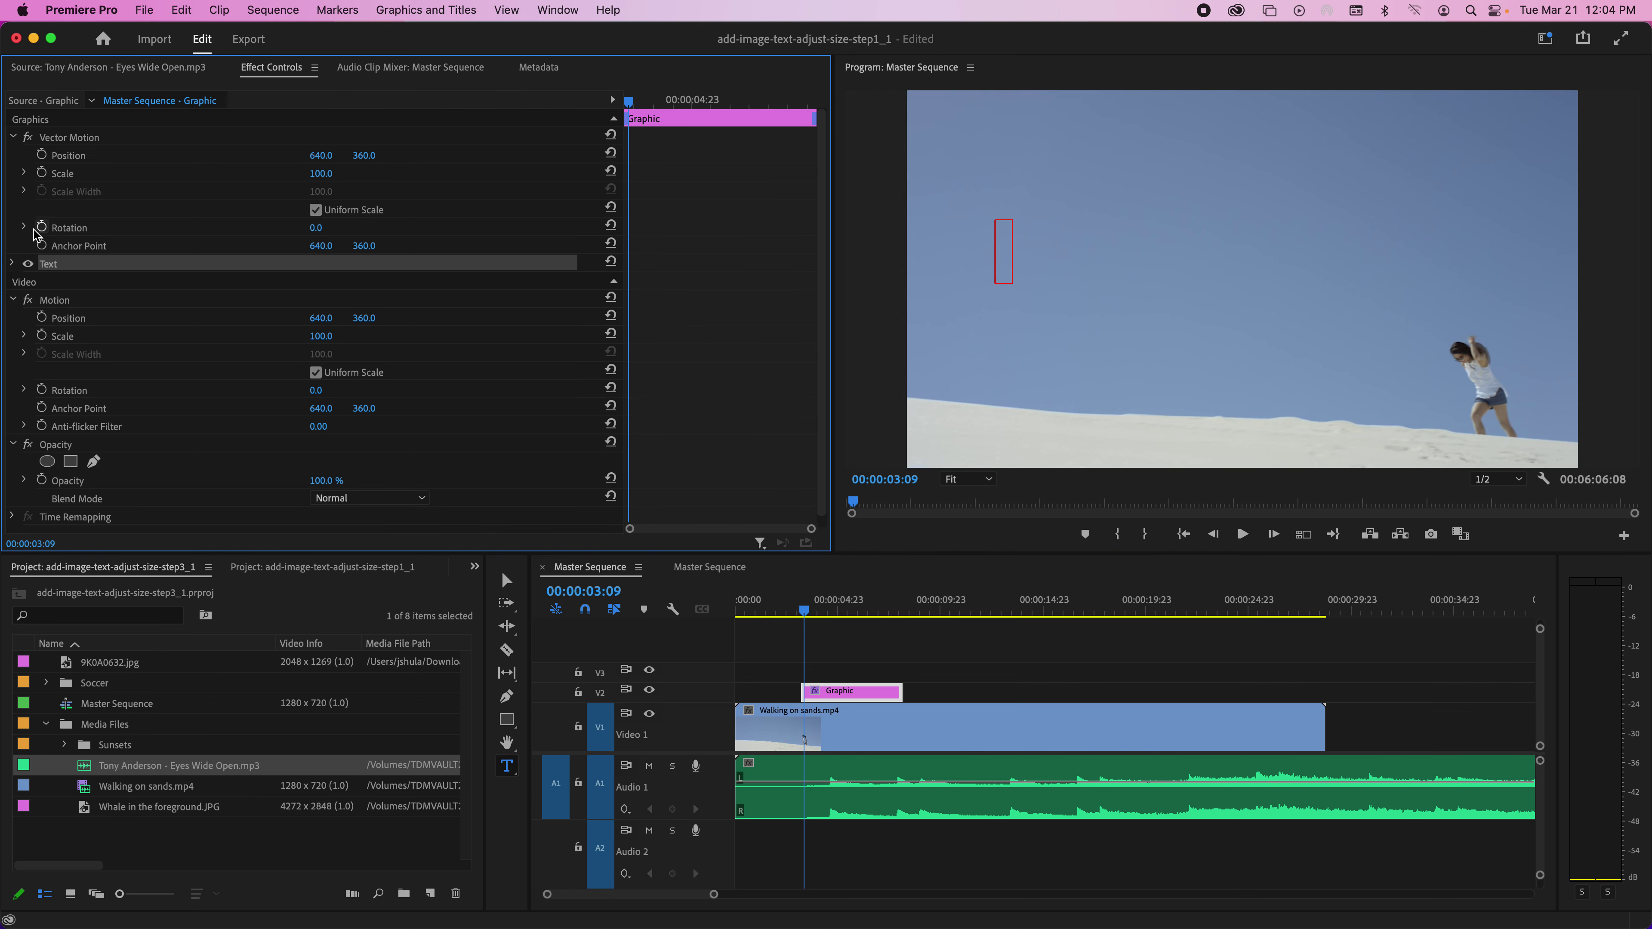
{"action": "left_click", "coordinate": [14, 264]}
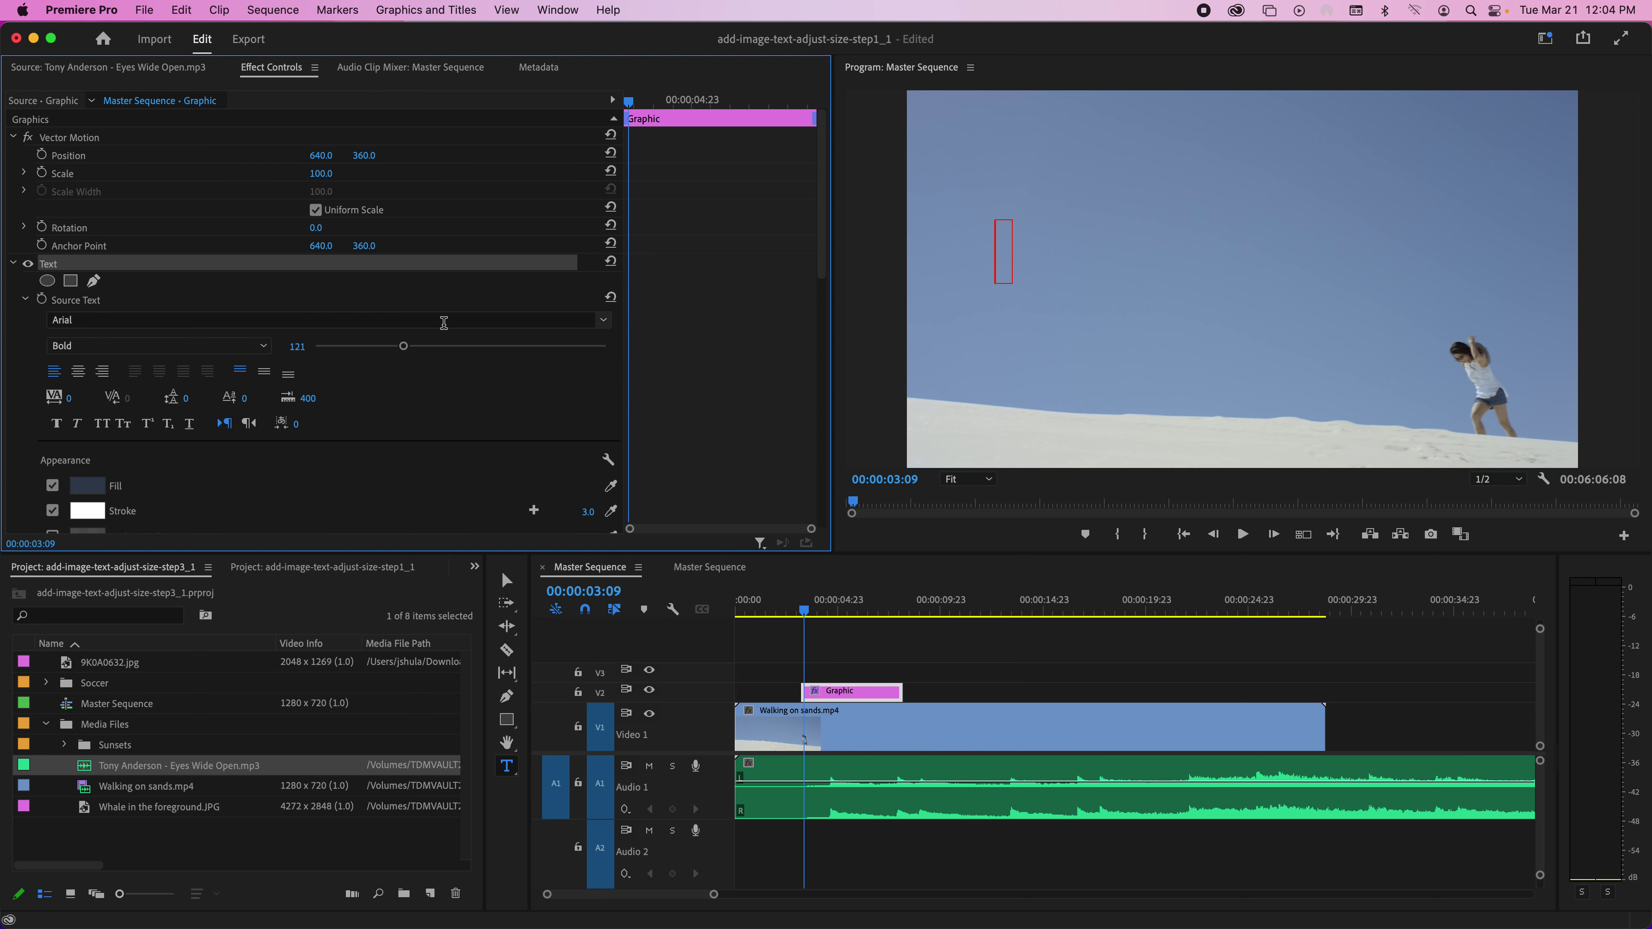
{"action": "left_click", "coordinate": [604, 322]}
{"action": "left_click", "coordinate": [603, 328]}
{"action": "key", "text": "Up"}
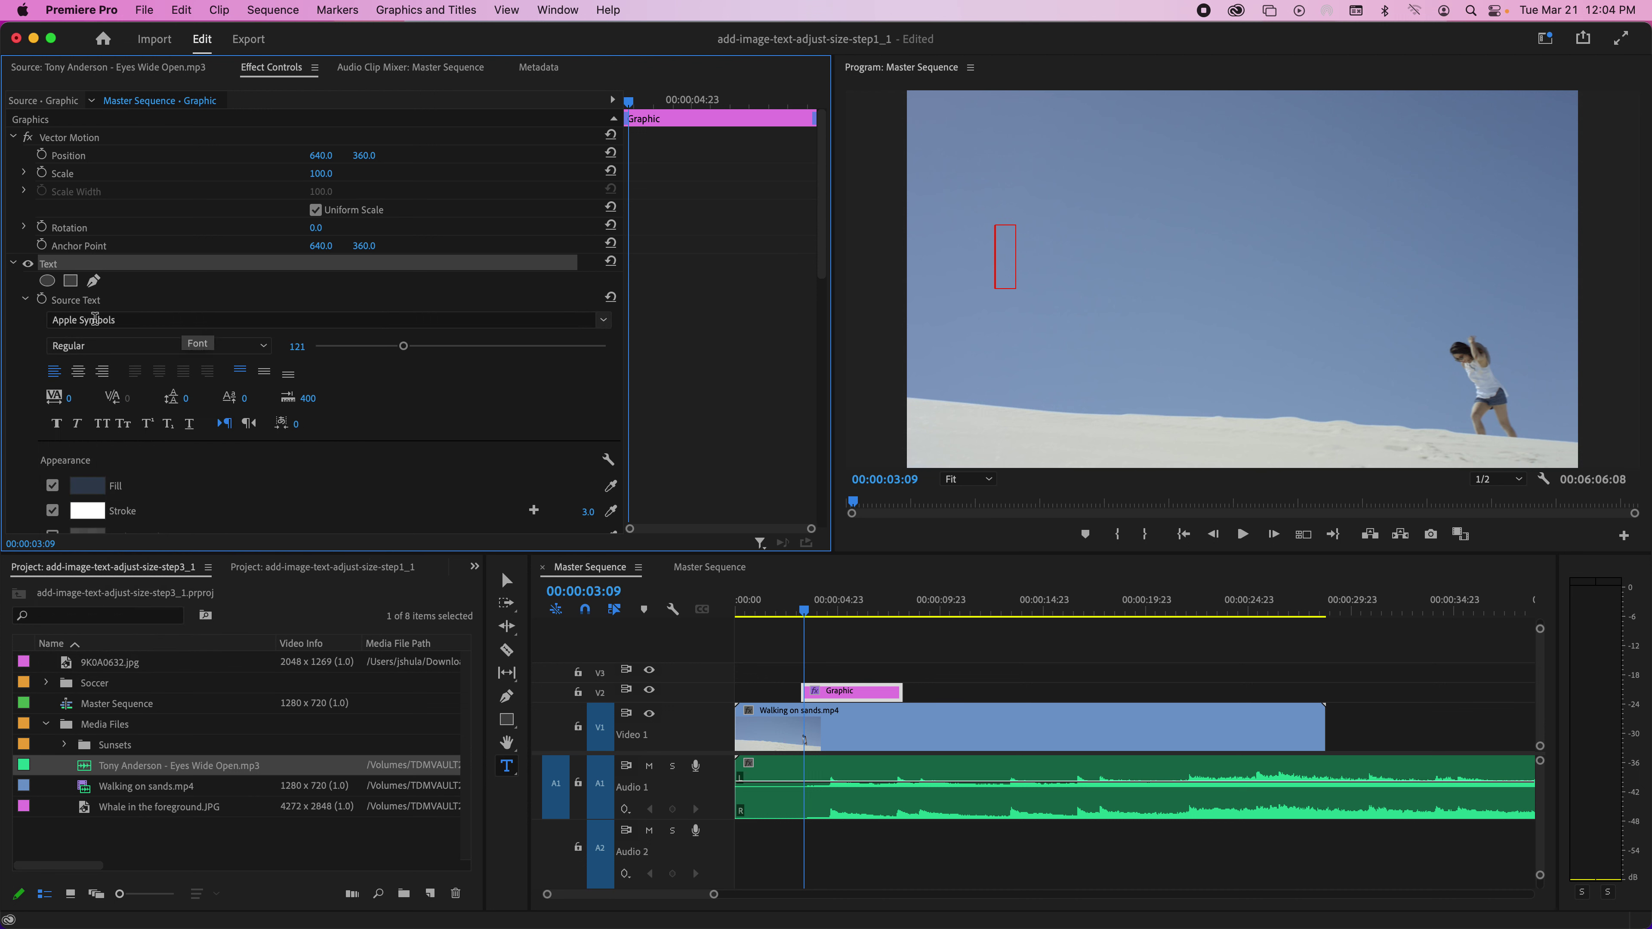
{"action": "left_click", "coordinate": [604, 320]}
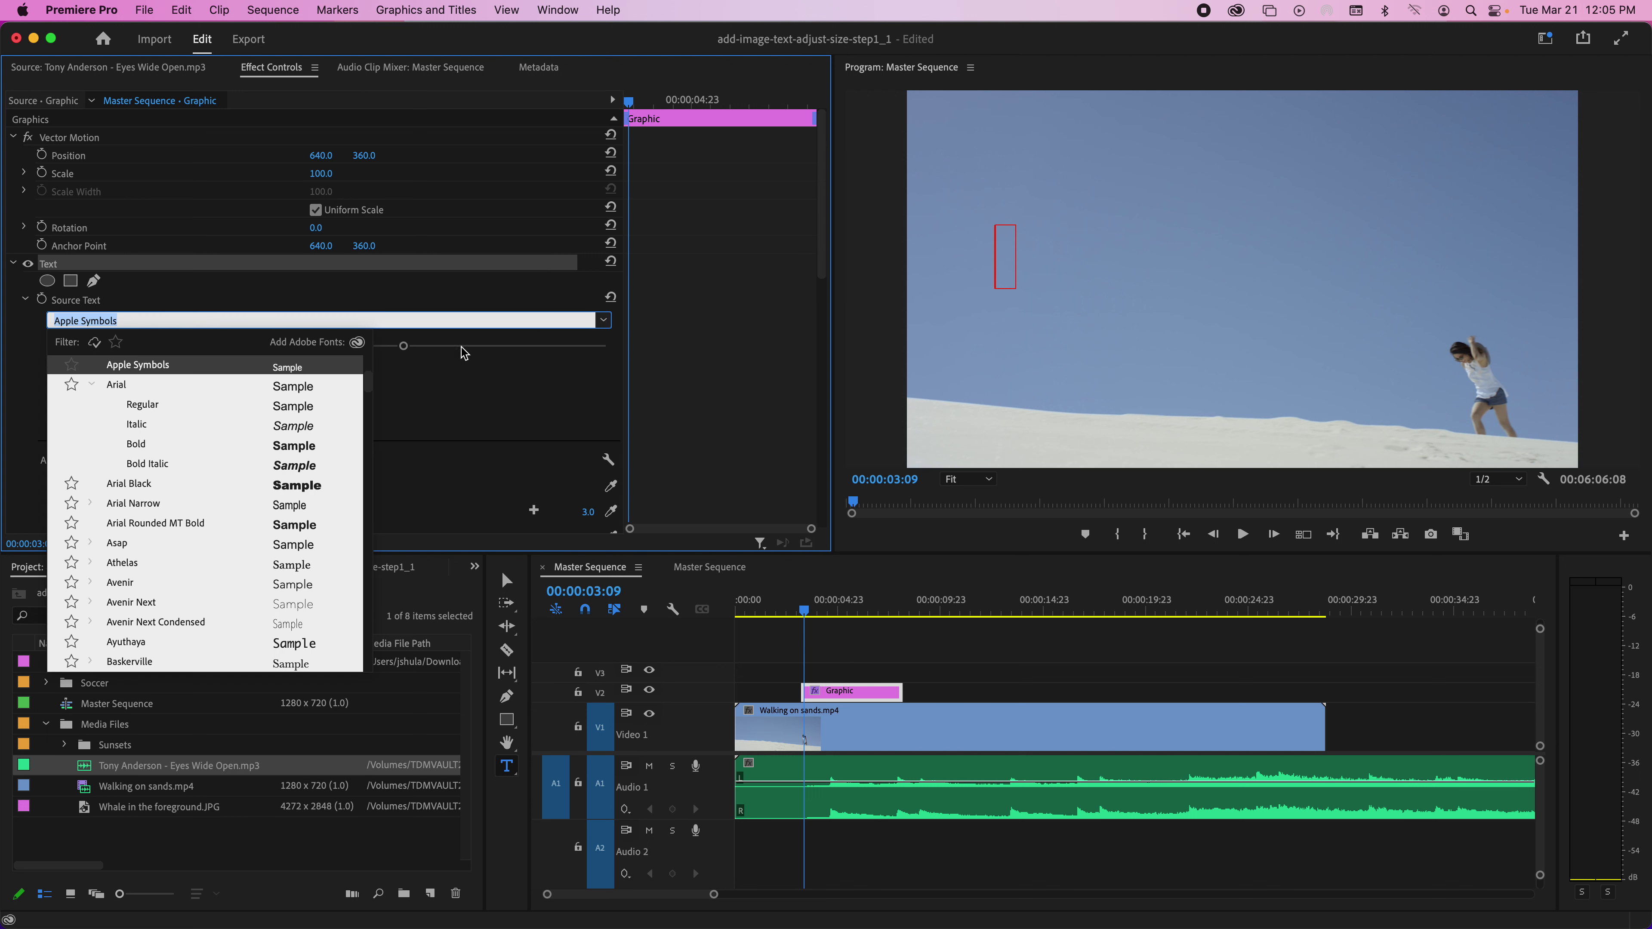
Step: Set the title font to Arial Black with a white fill and type 'Sandy Beach'
{"action": "left_click", "coordinate": [149, 488]}
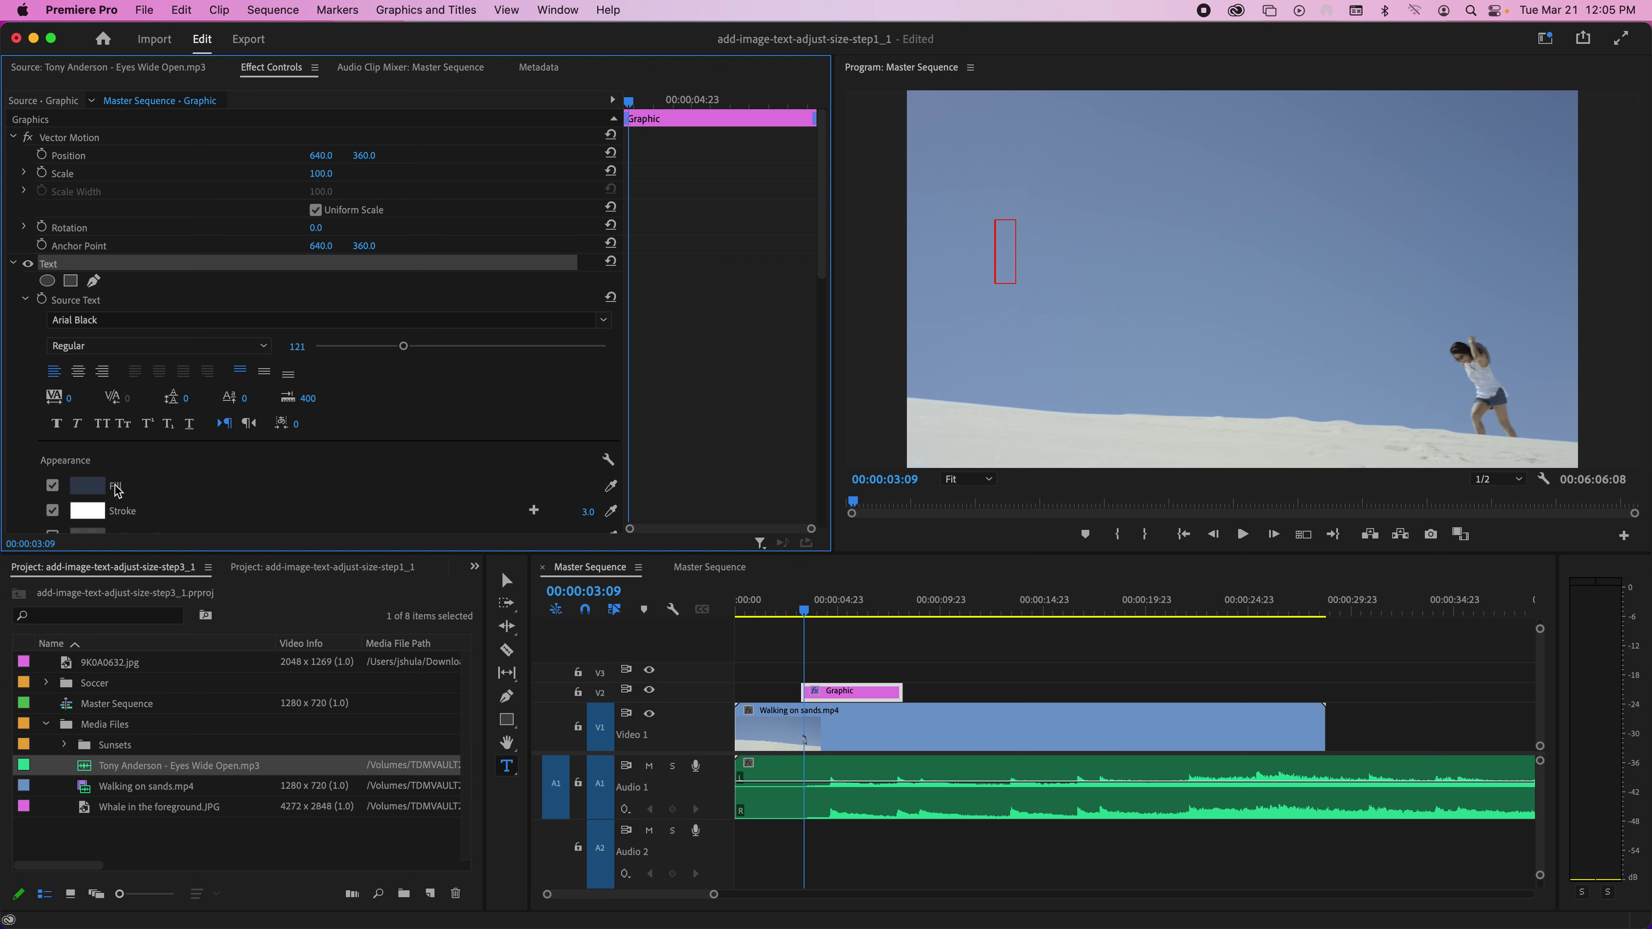
{"action": "left_click", "coordinate": [98, 486]}
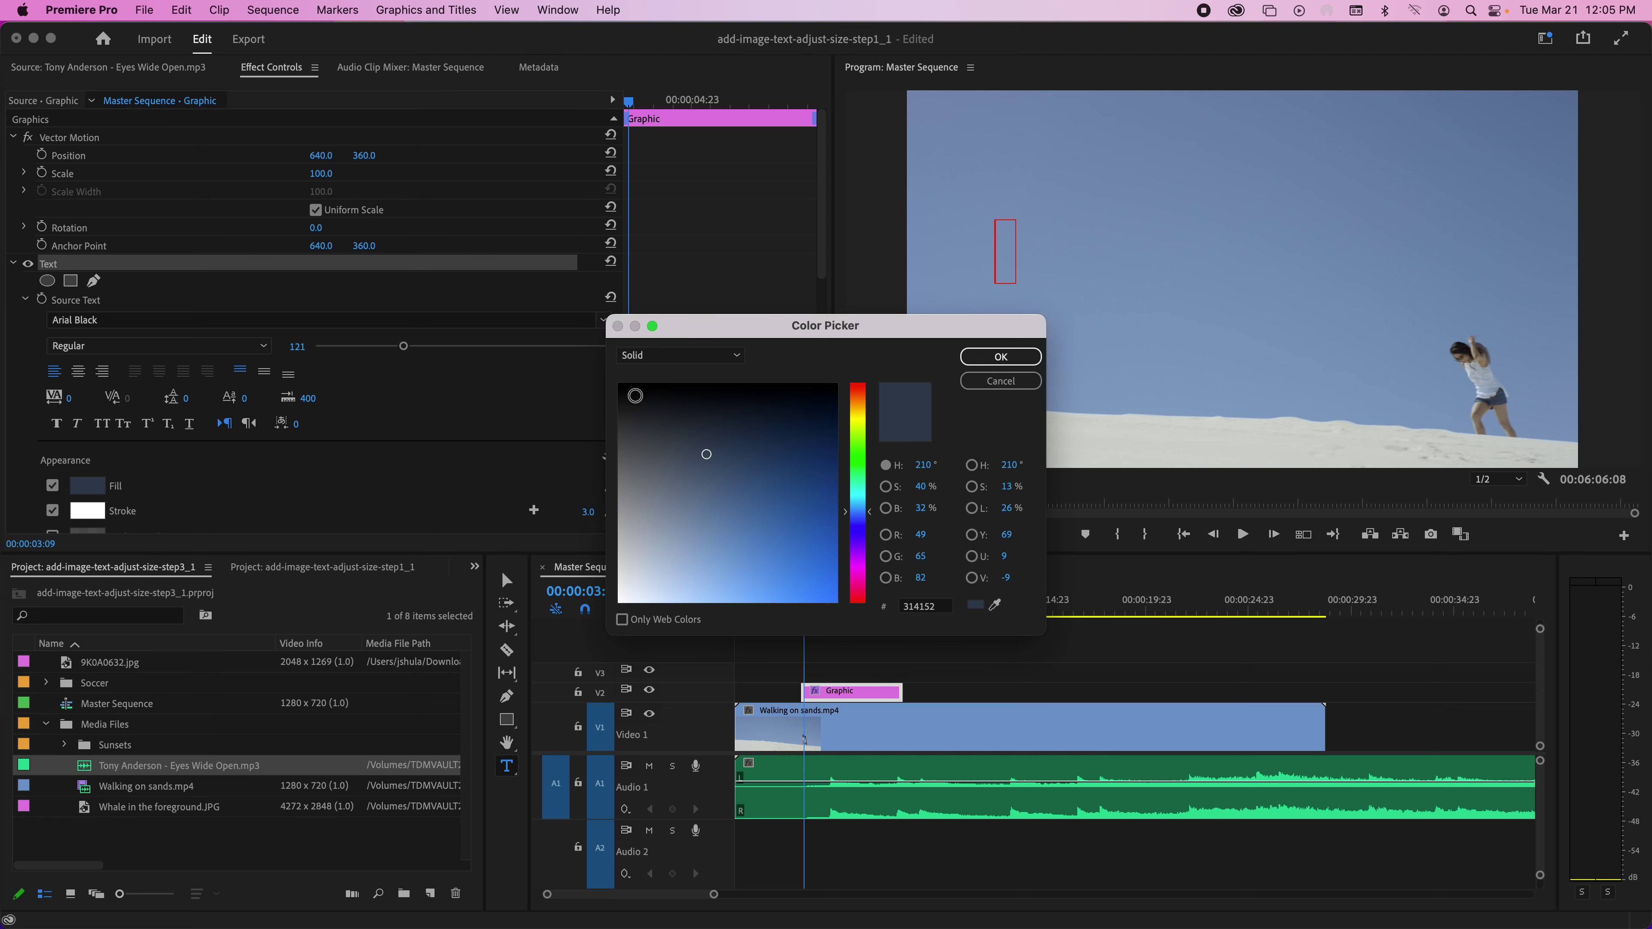
{"action": "left_click", "coordinate": [621, 596]}
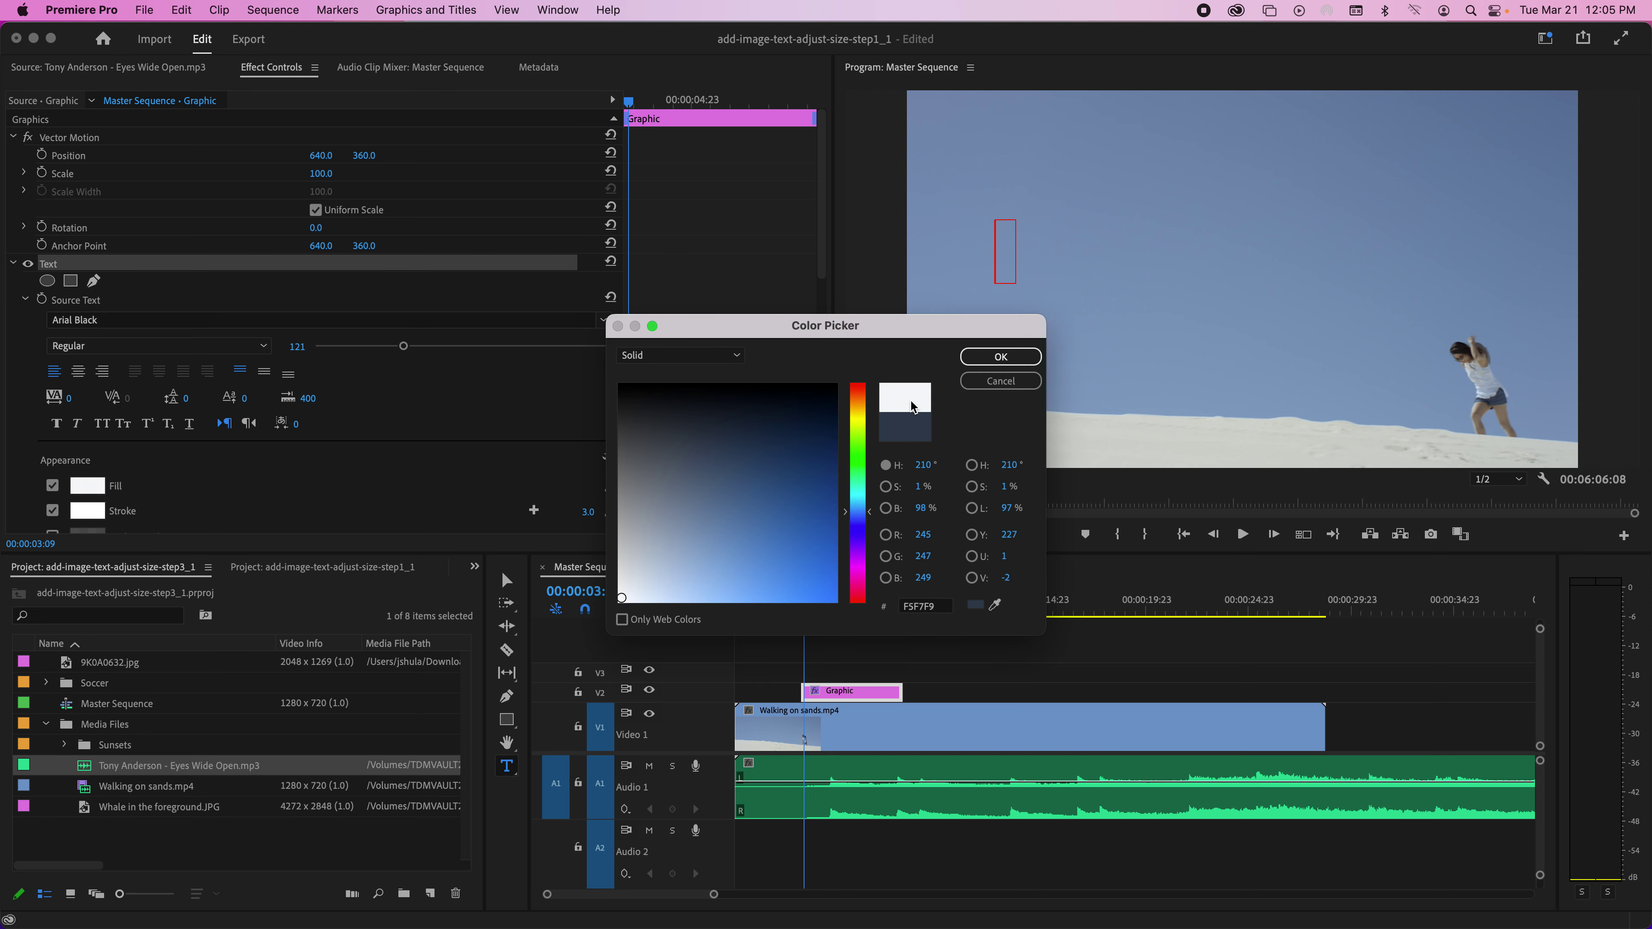
{"action": "left_click", "coordinate": [1000, 356]}
{"action": "left_click", "coordinate": [1001, 263]}
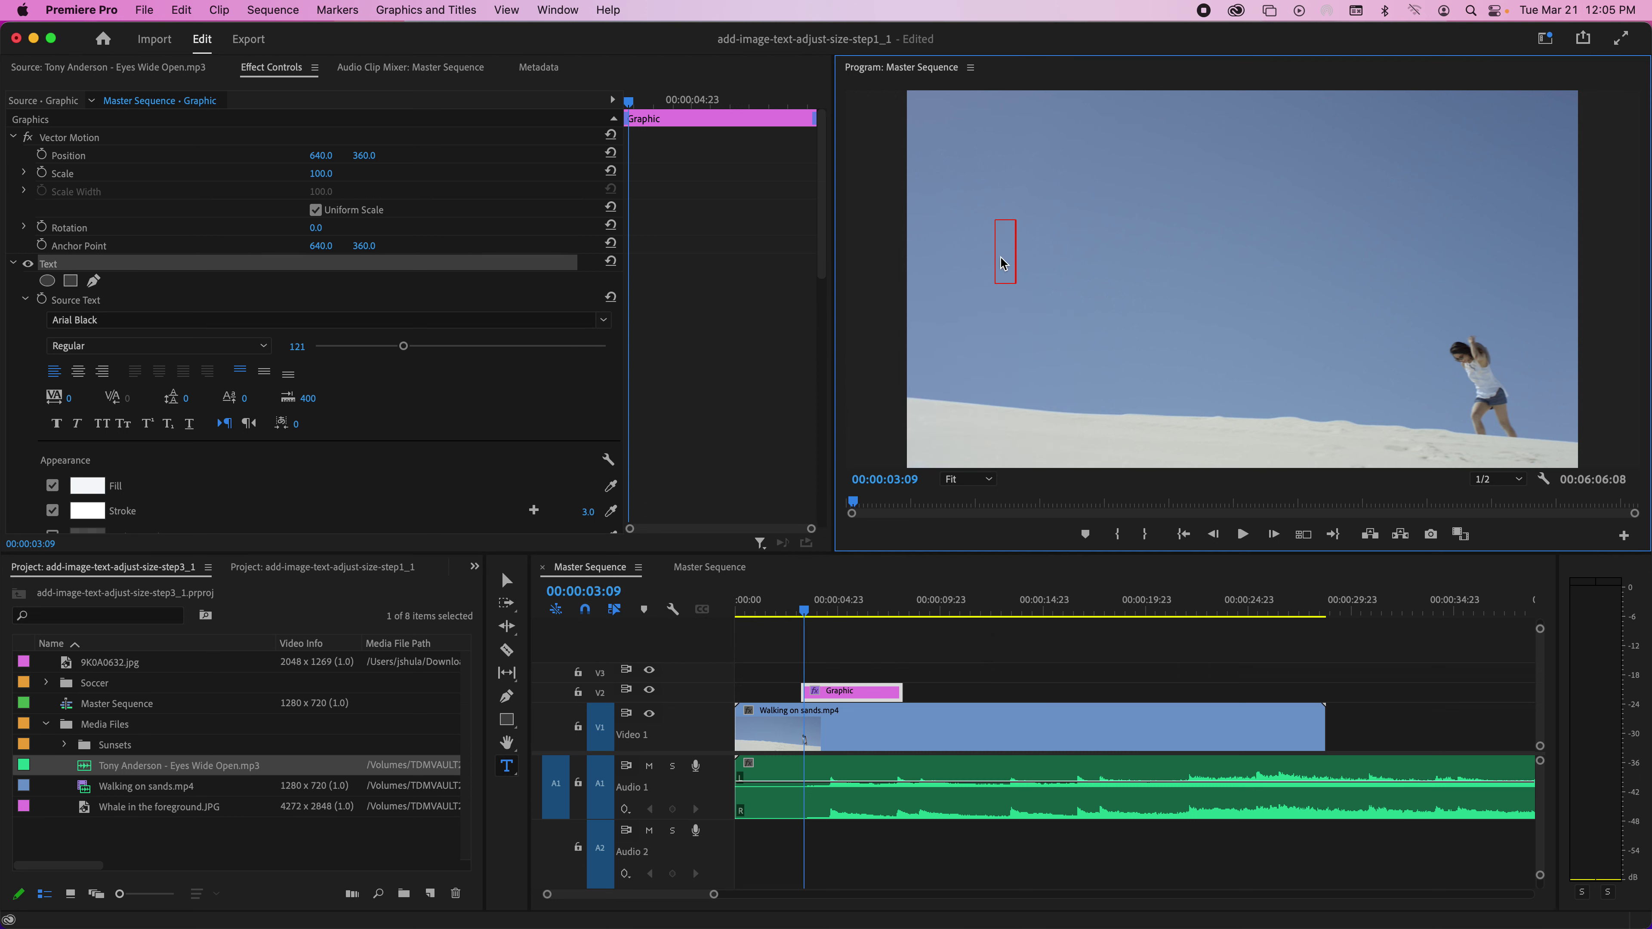
{"action": "type", "text": "S"}
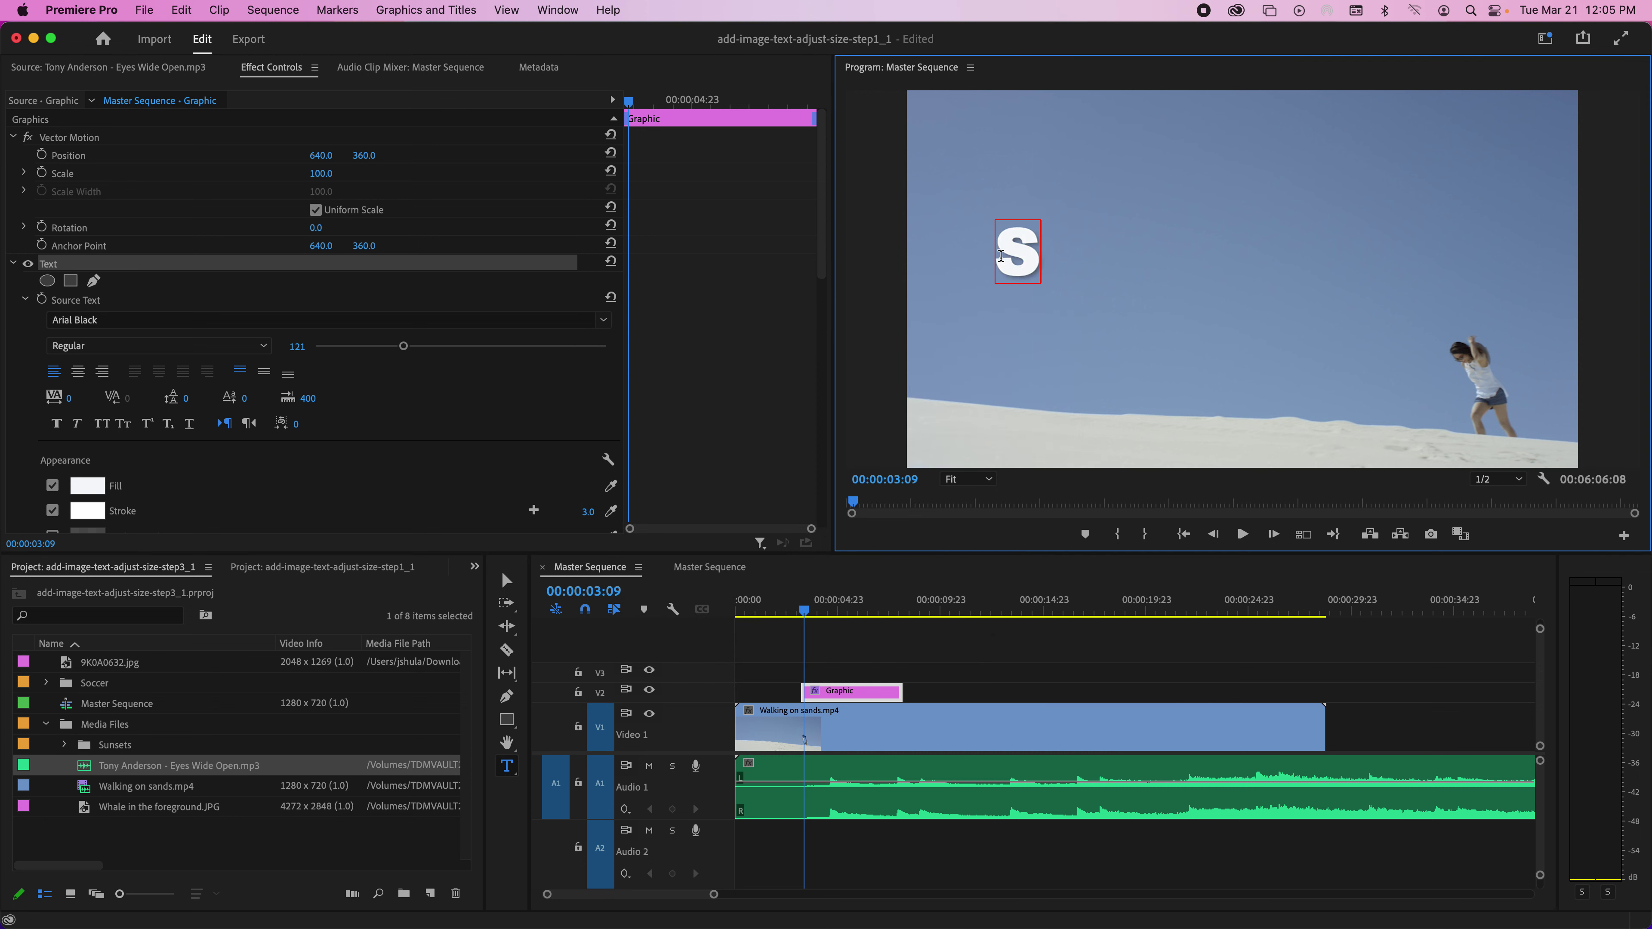
{"action": "type", "text": "andy Beach"}
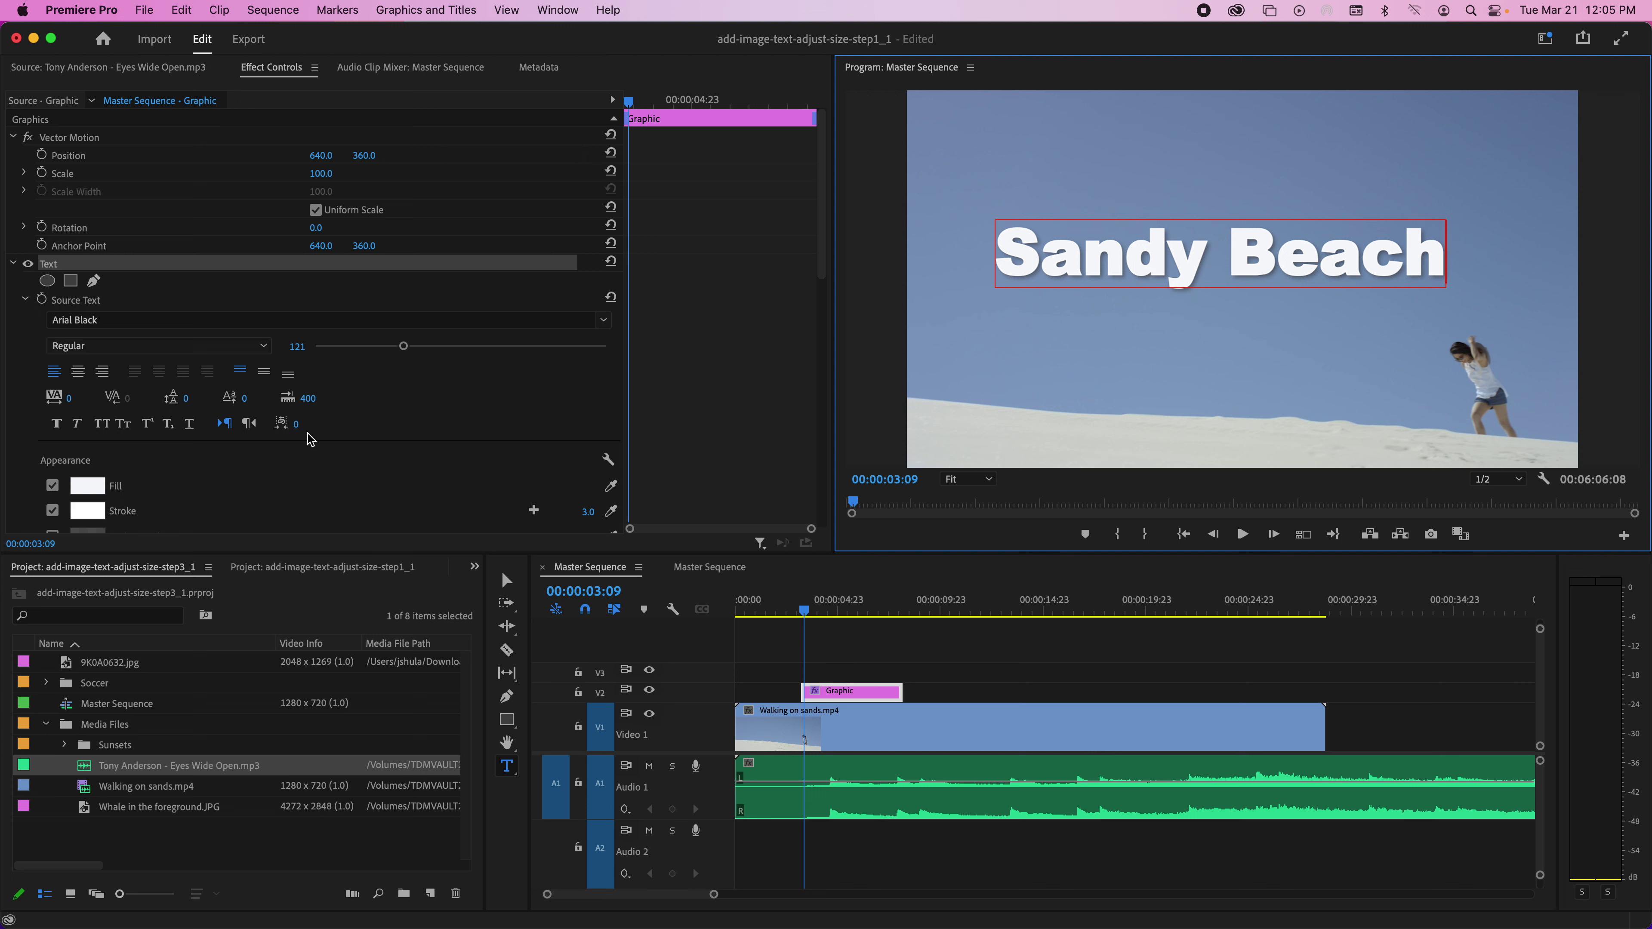
Step: Toggle the drop shadow off and back on, and give the stroke black colour and width 22
{"action": "scroll", "coordinate": [341, 466], "scroll_direction": "down", "scroll_amount": 3}
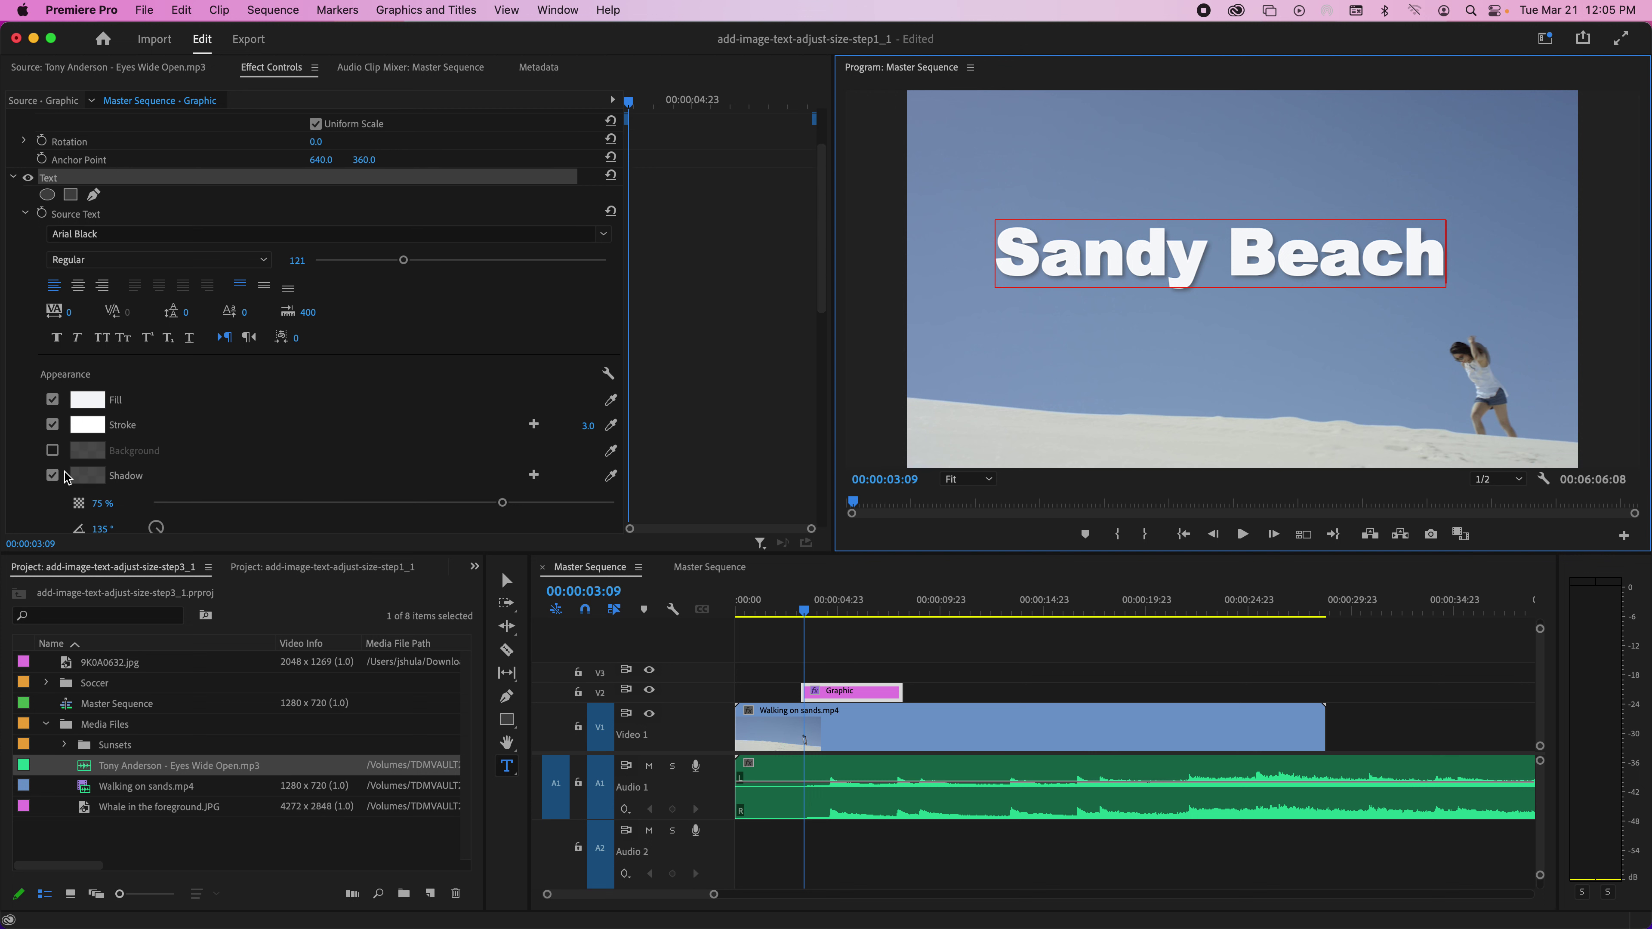
{"action": "left_click", "coordinate": [53, 475]}
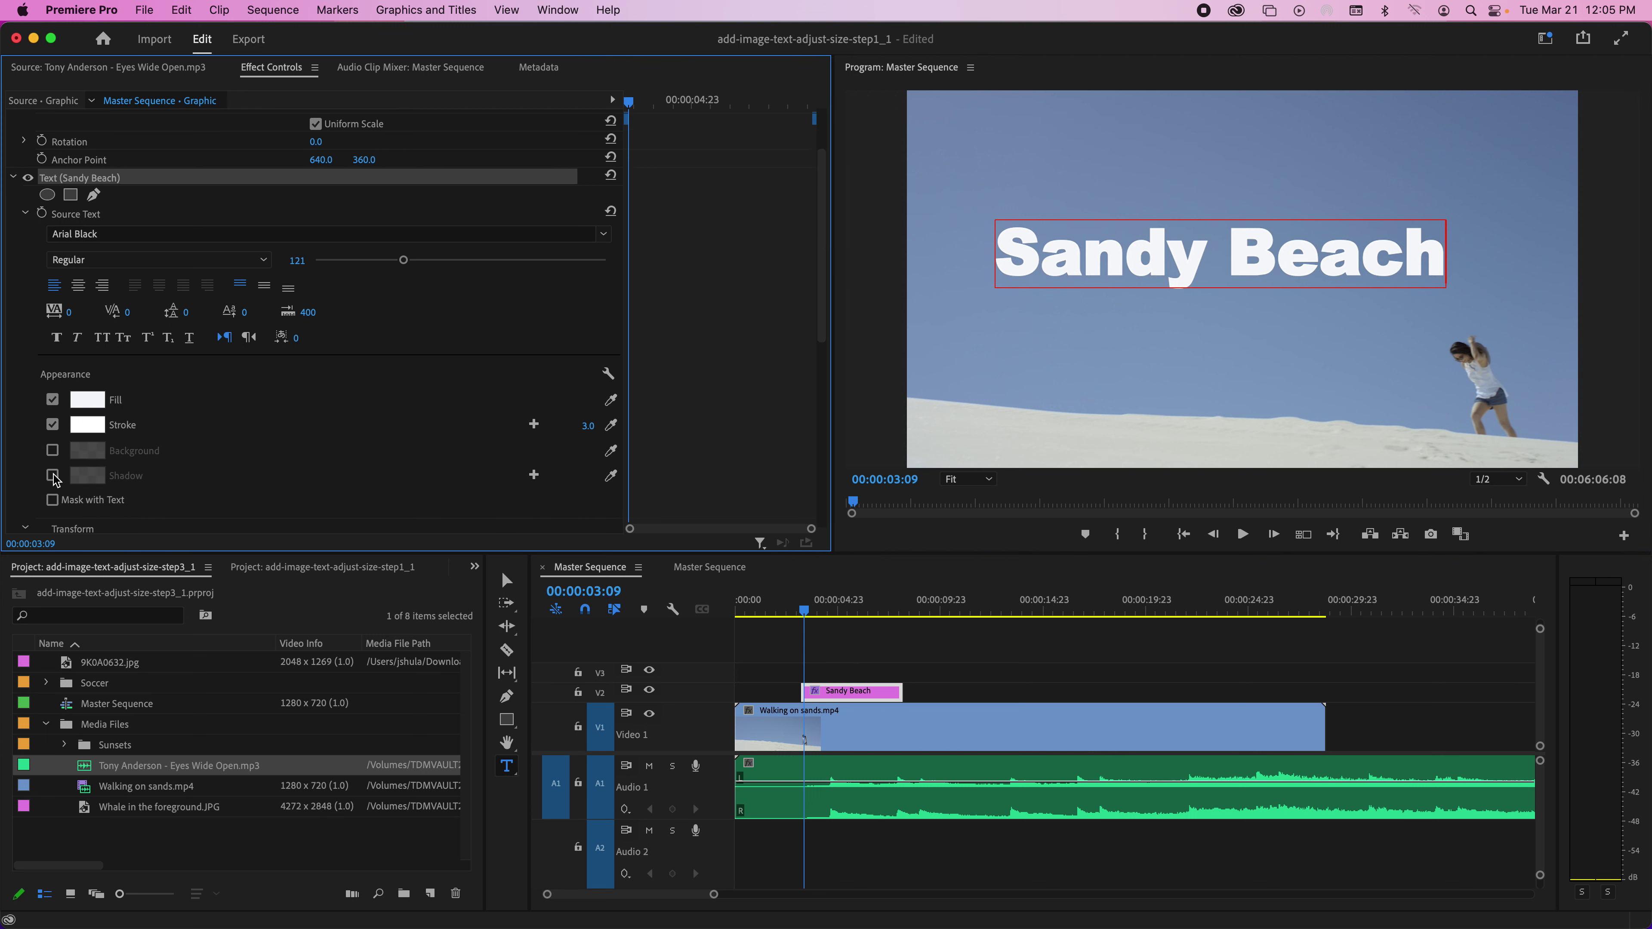
{"action": "left_click", "coordinate": [53, 476]}
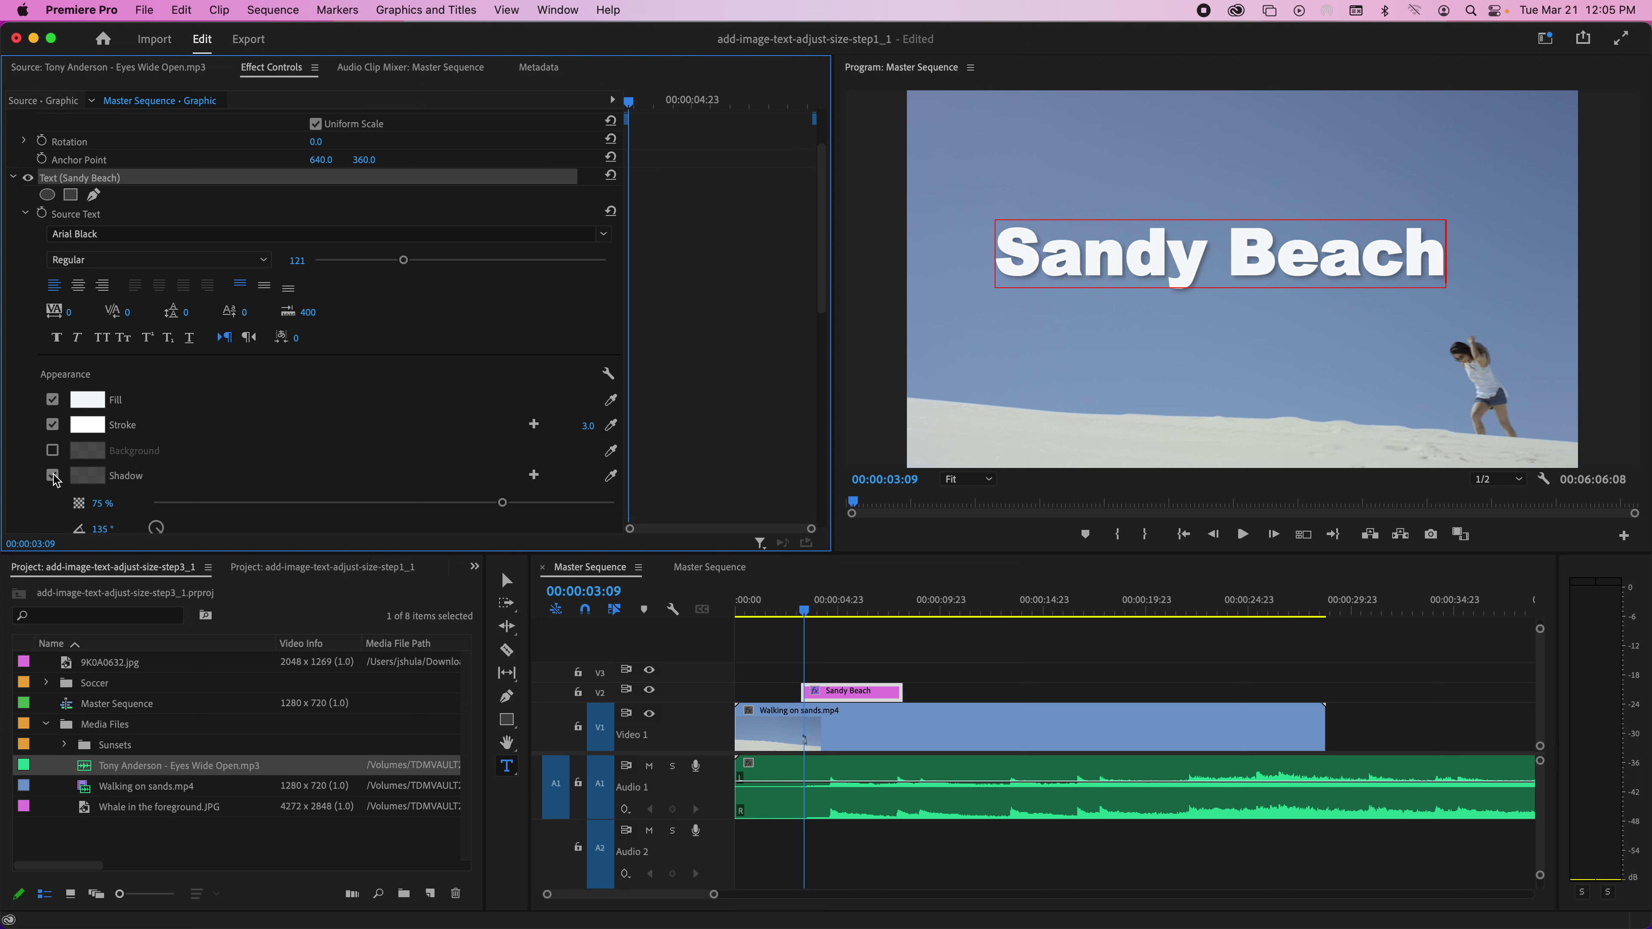
{"action": "left_click", "coordinate": [90, 428]}
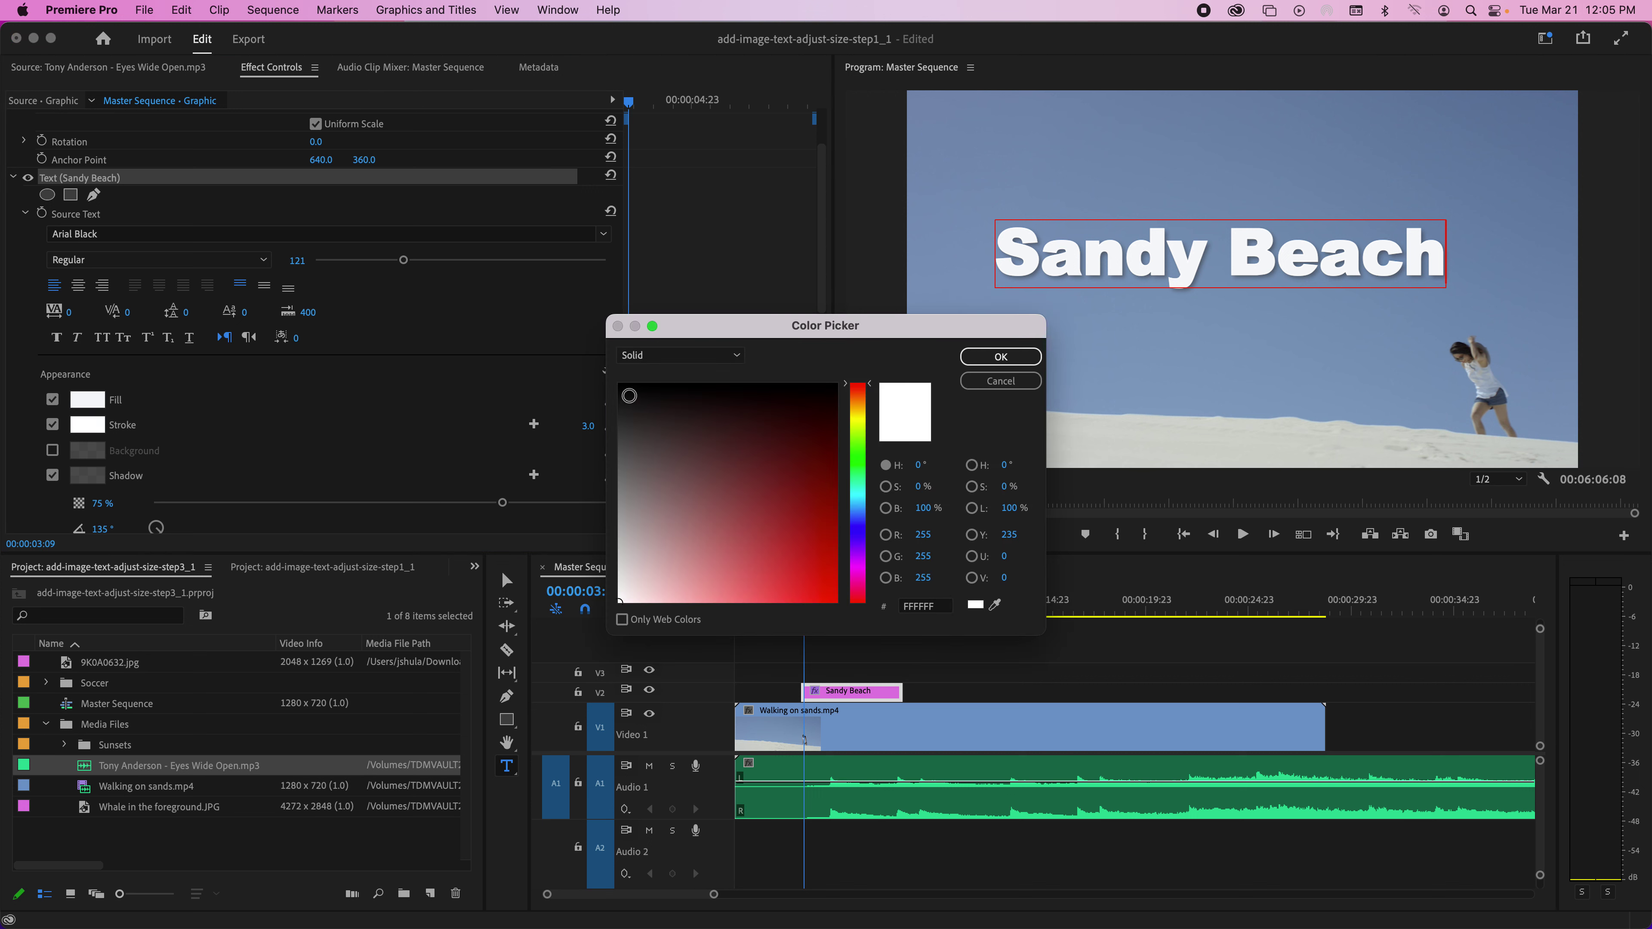
{"action": "left_click", "coordinate": [619, 384]}
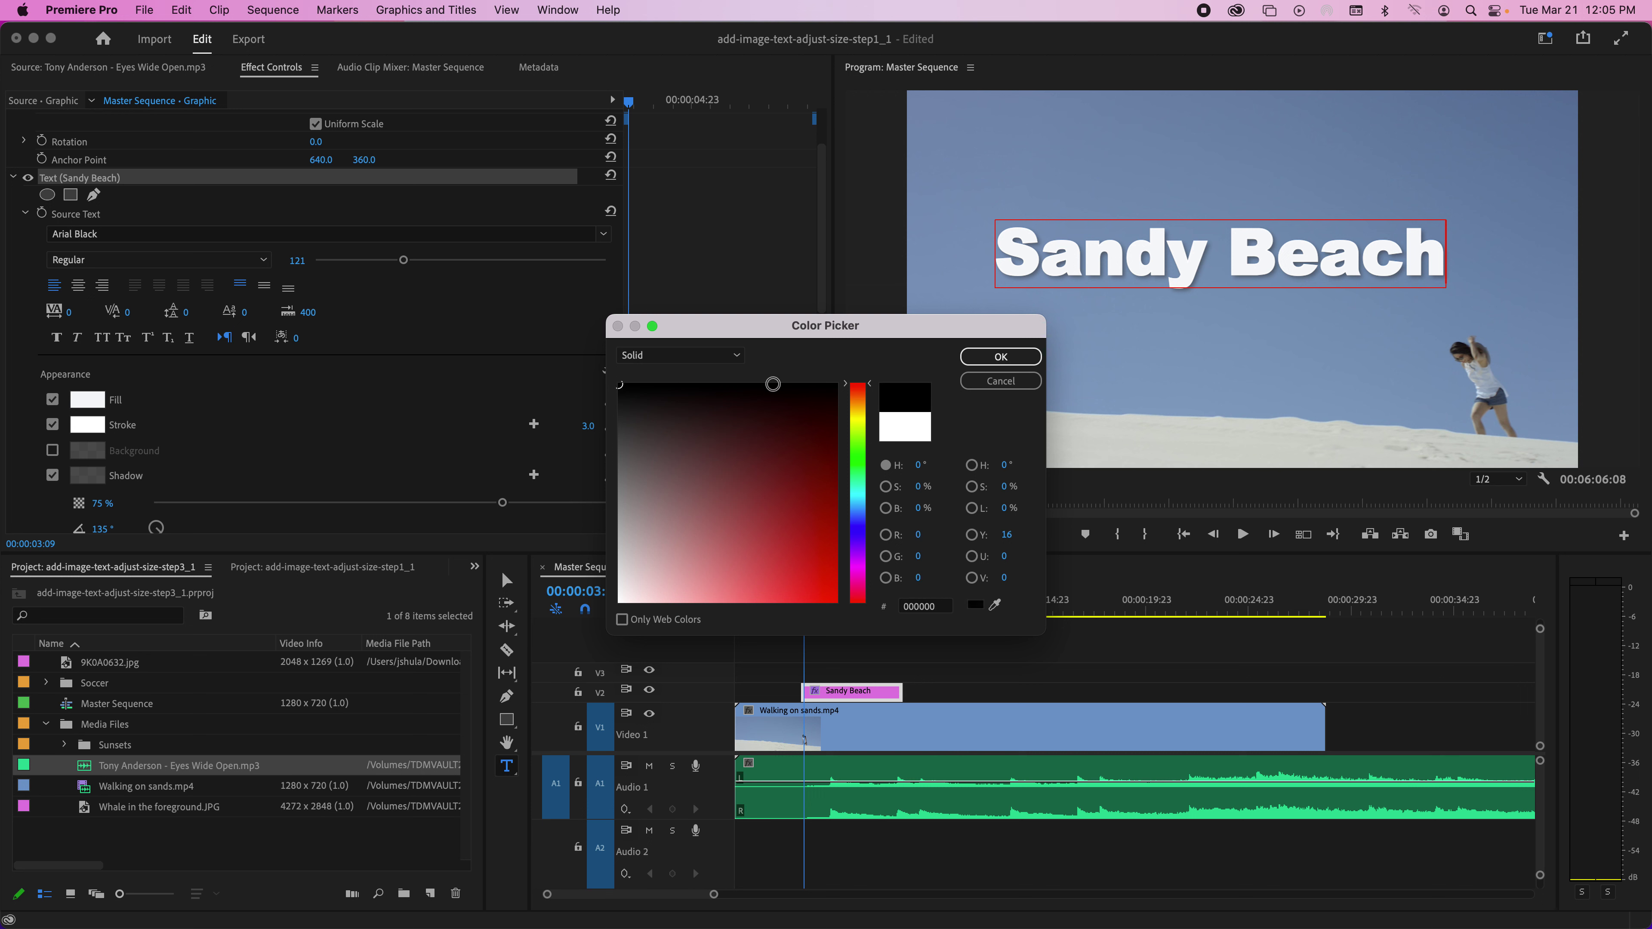
{"action": "left_click", "coordinate": [1000, 358]}
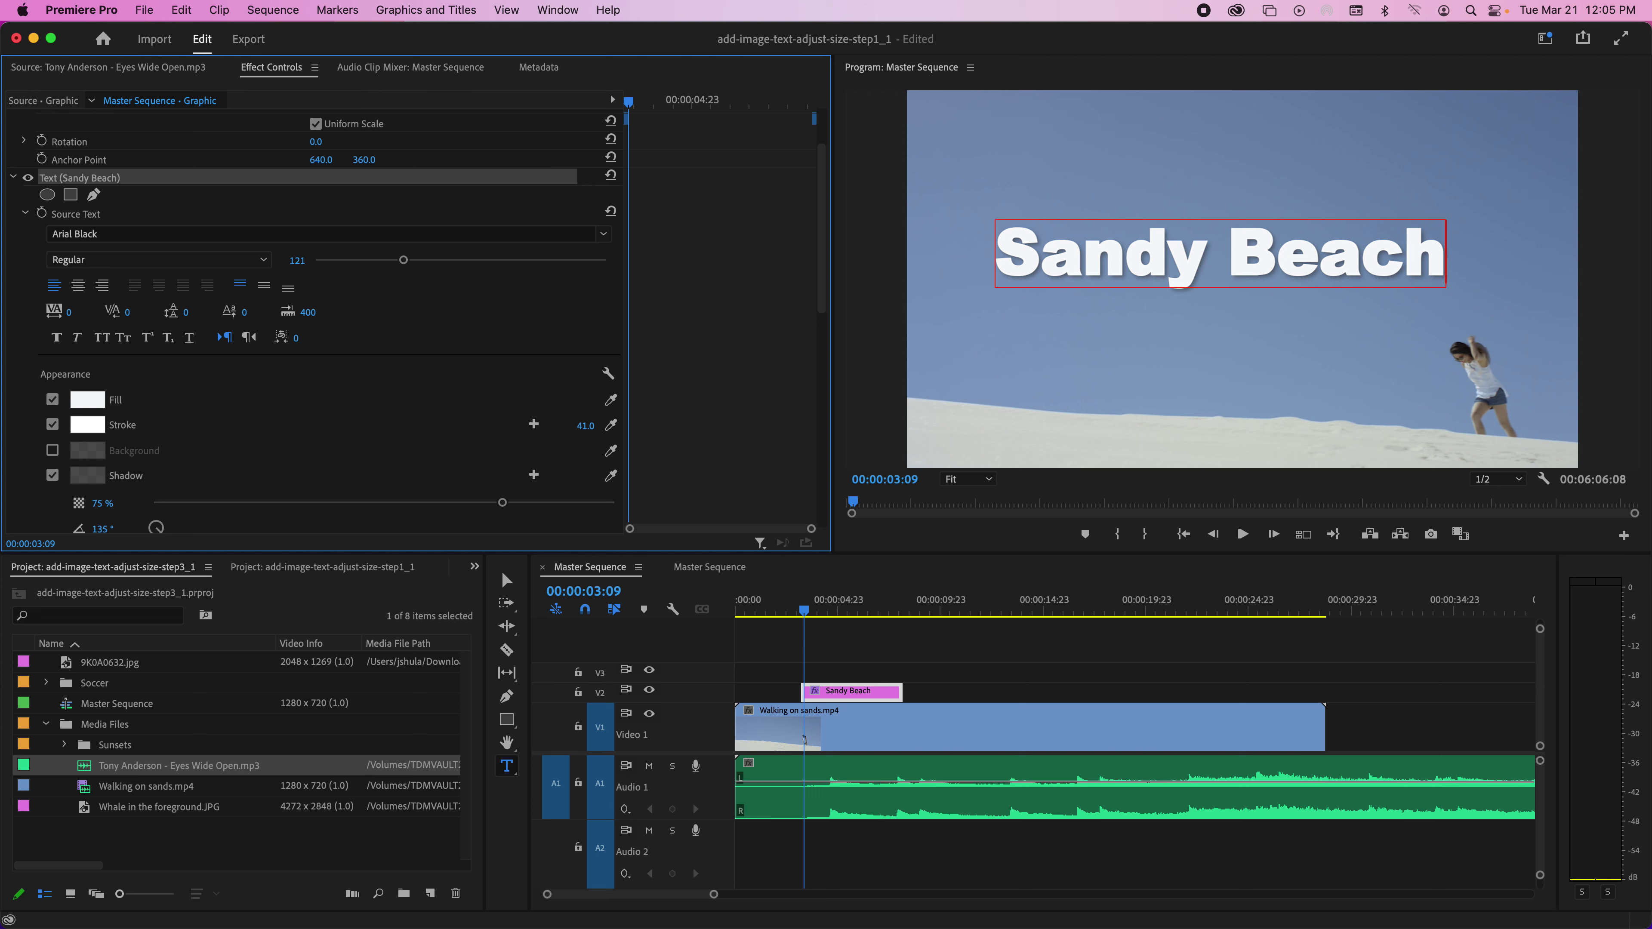
{"action": "left_click_drag", "start_coordinate": [586, 426], "coordinate": [579, 428]}
{"action": "left_click", "coordinate": [842, 627]}
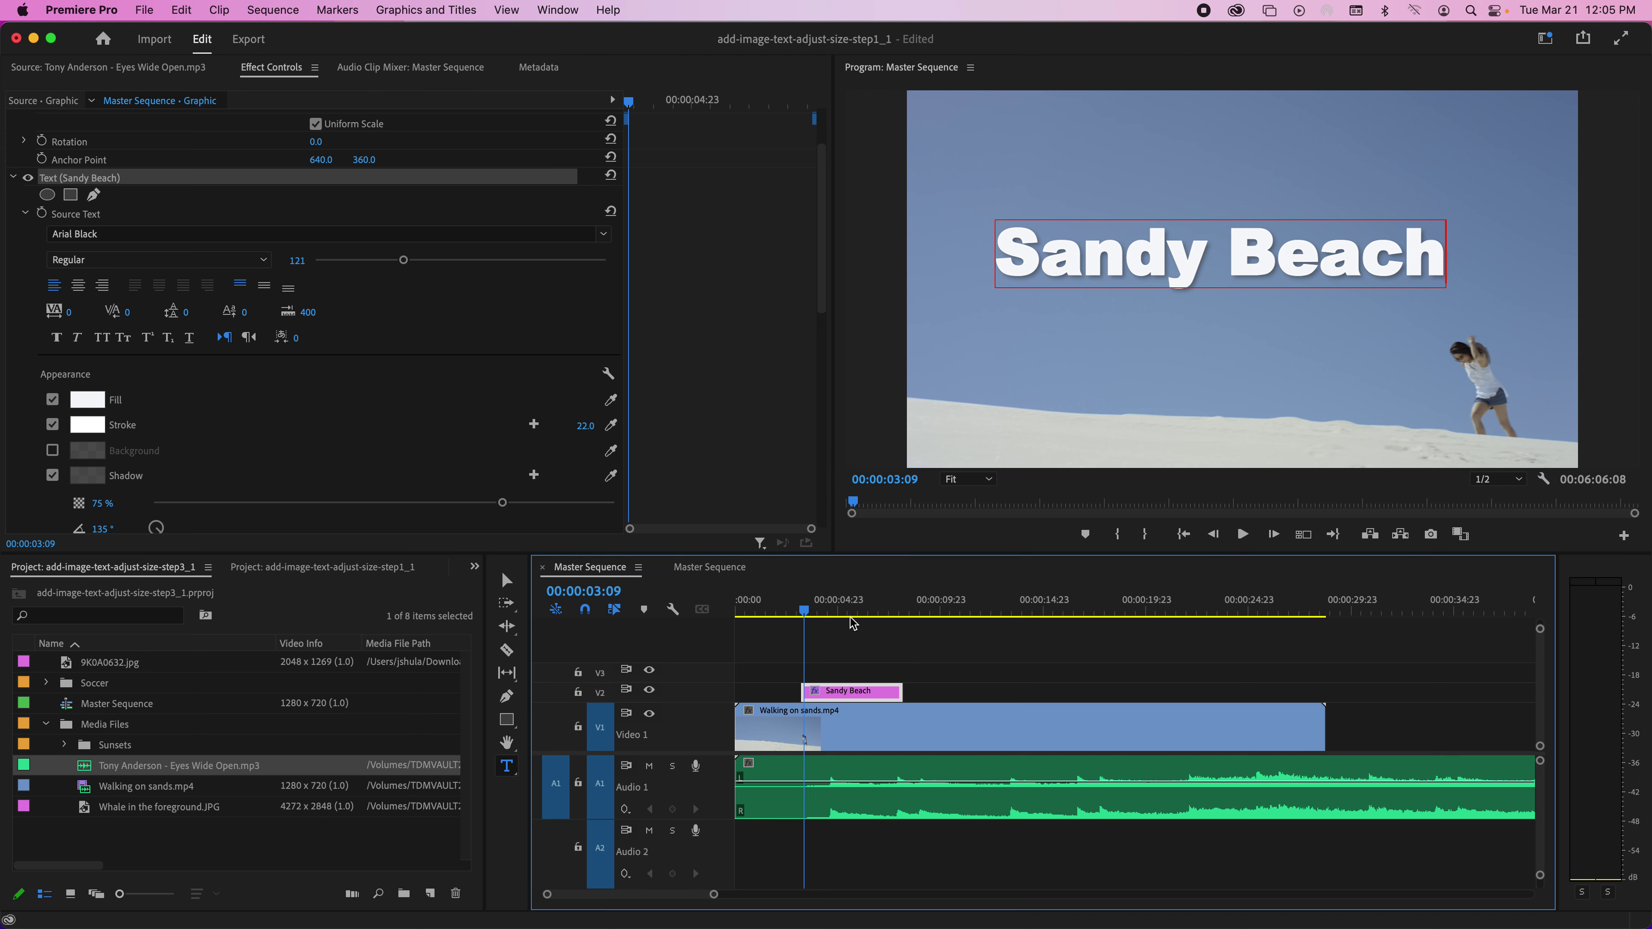
Step: Re-pick the stroke colour twice, first a near-black and then a dark shade
{"action": "left_click", "coordinate": [79, 429]}
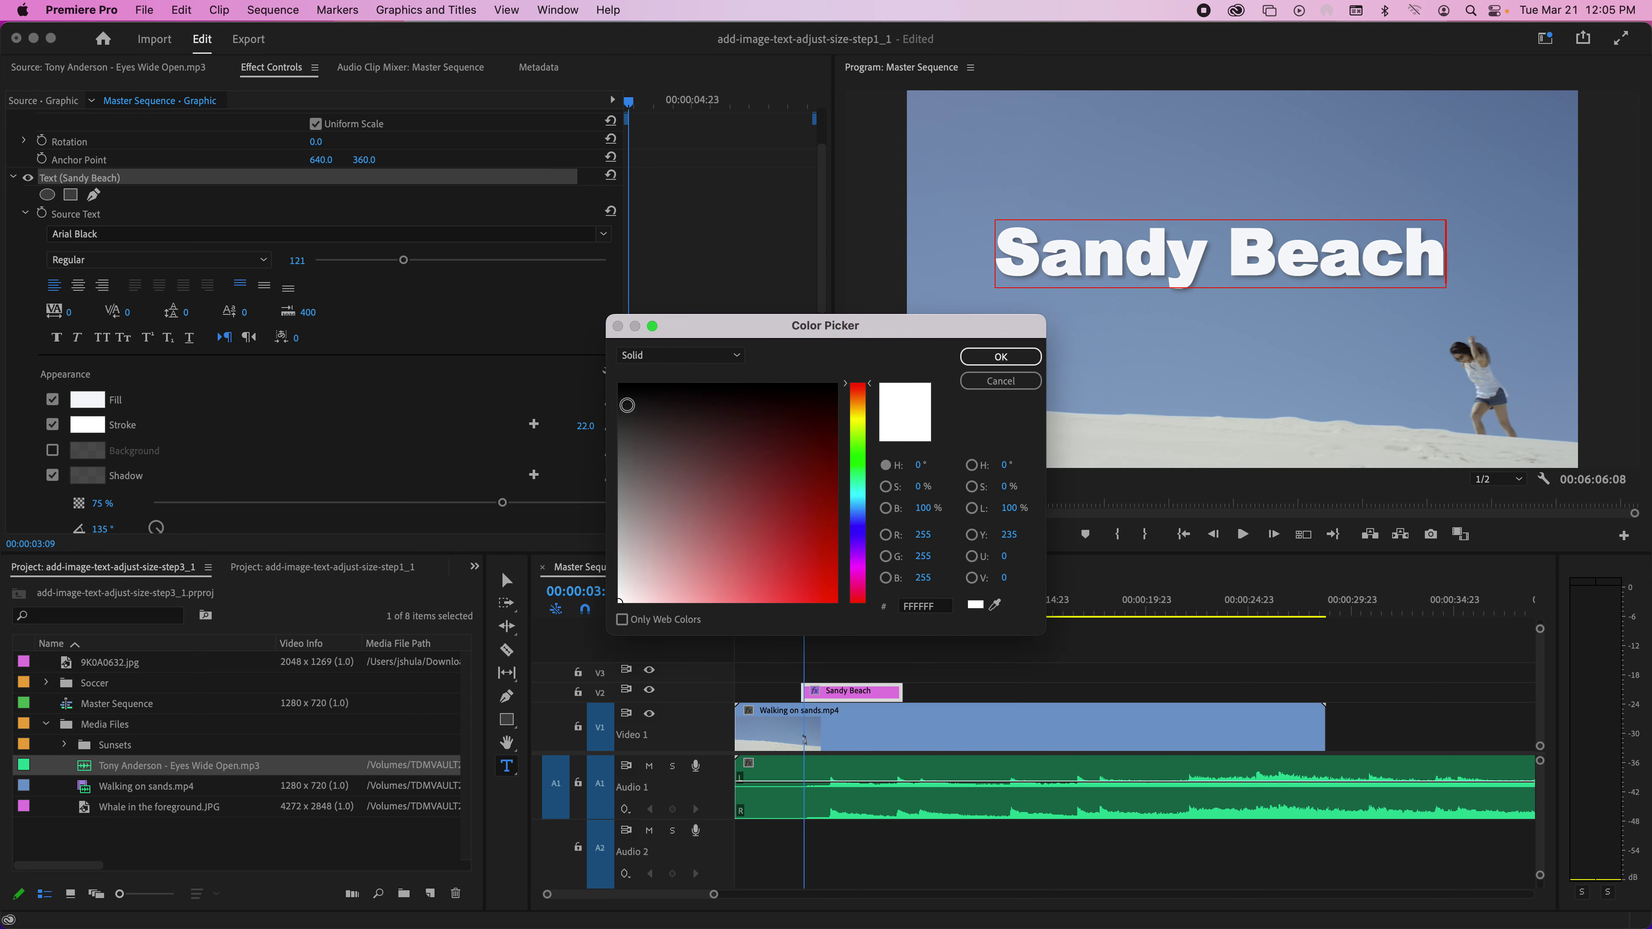
{"action": "left_click", "coordinate": [627, 395]}
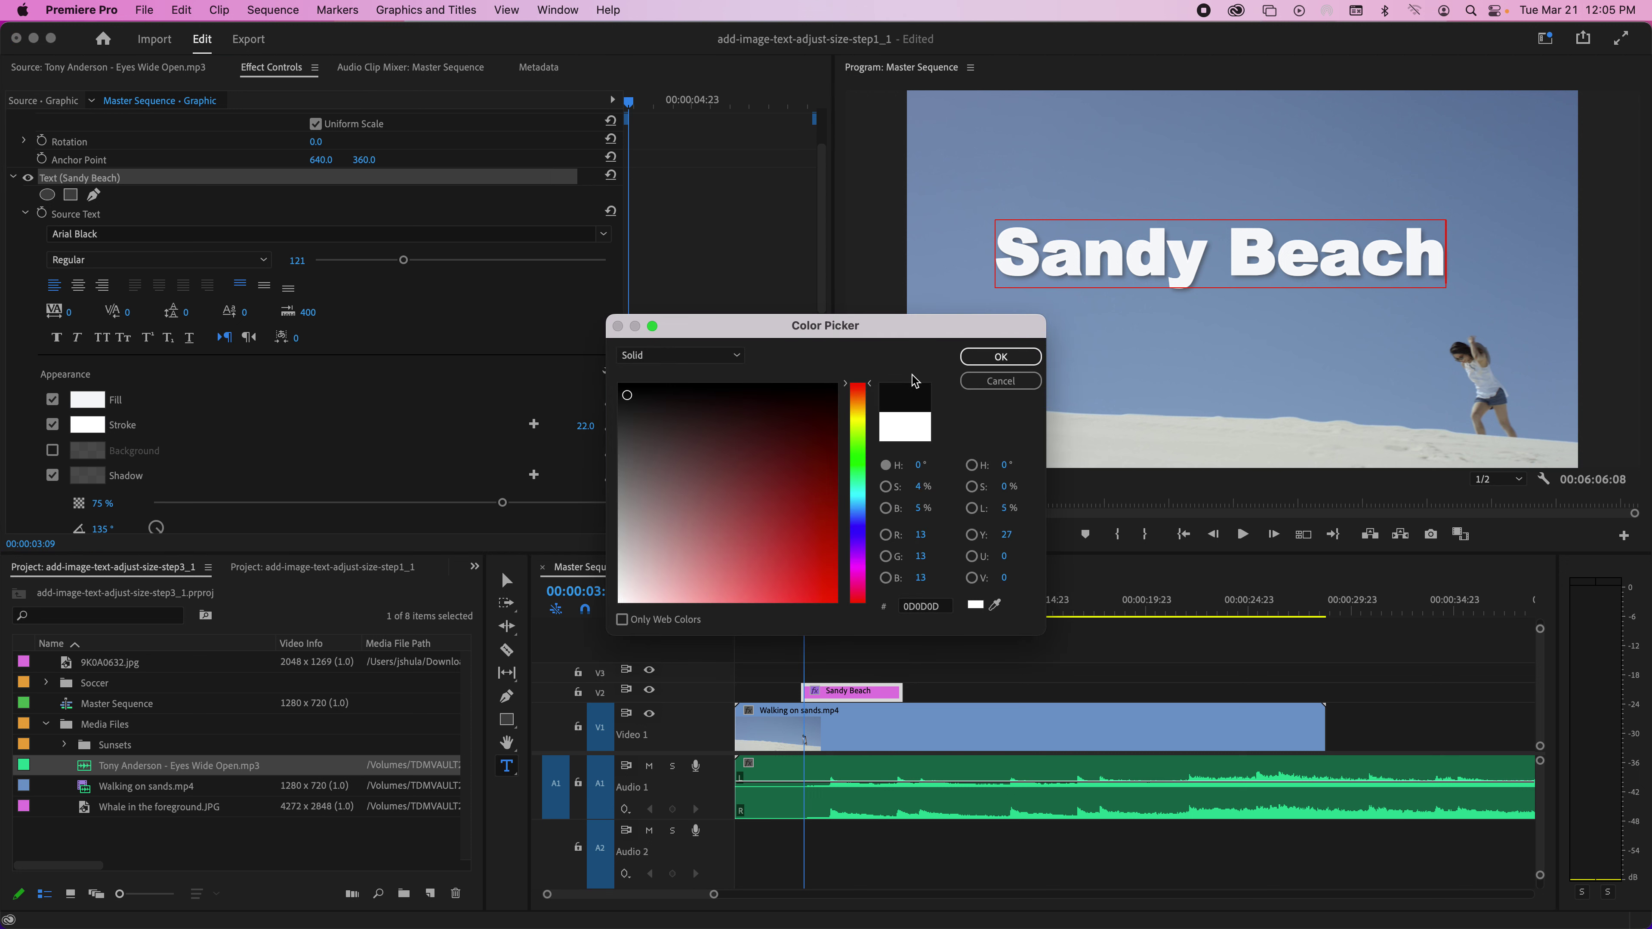
{"action": "left_click", "coordinate": [996, 361]}
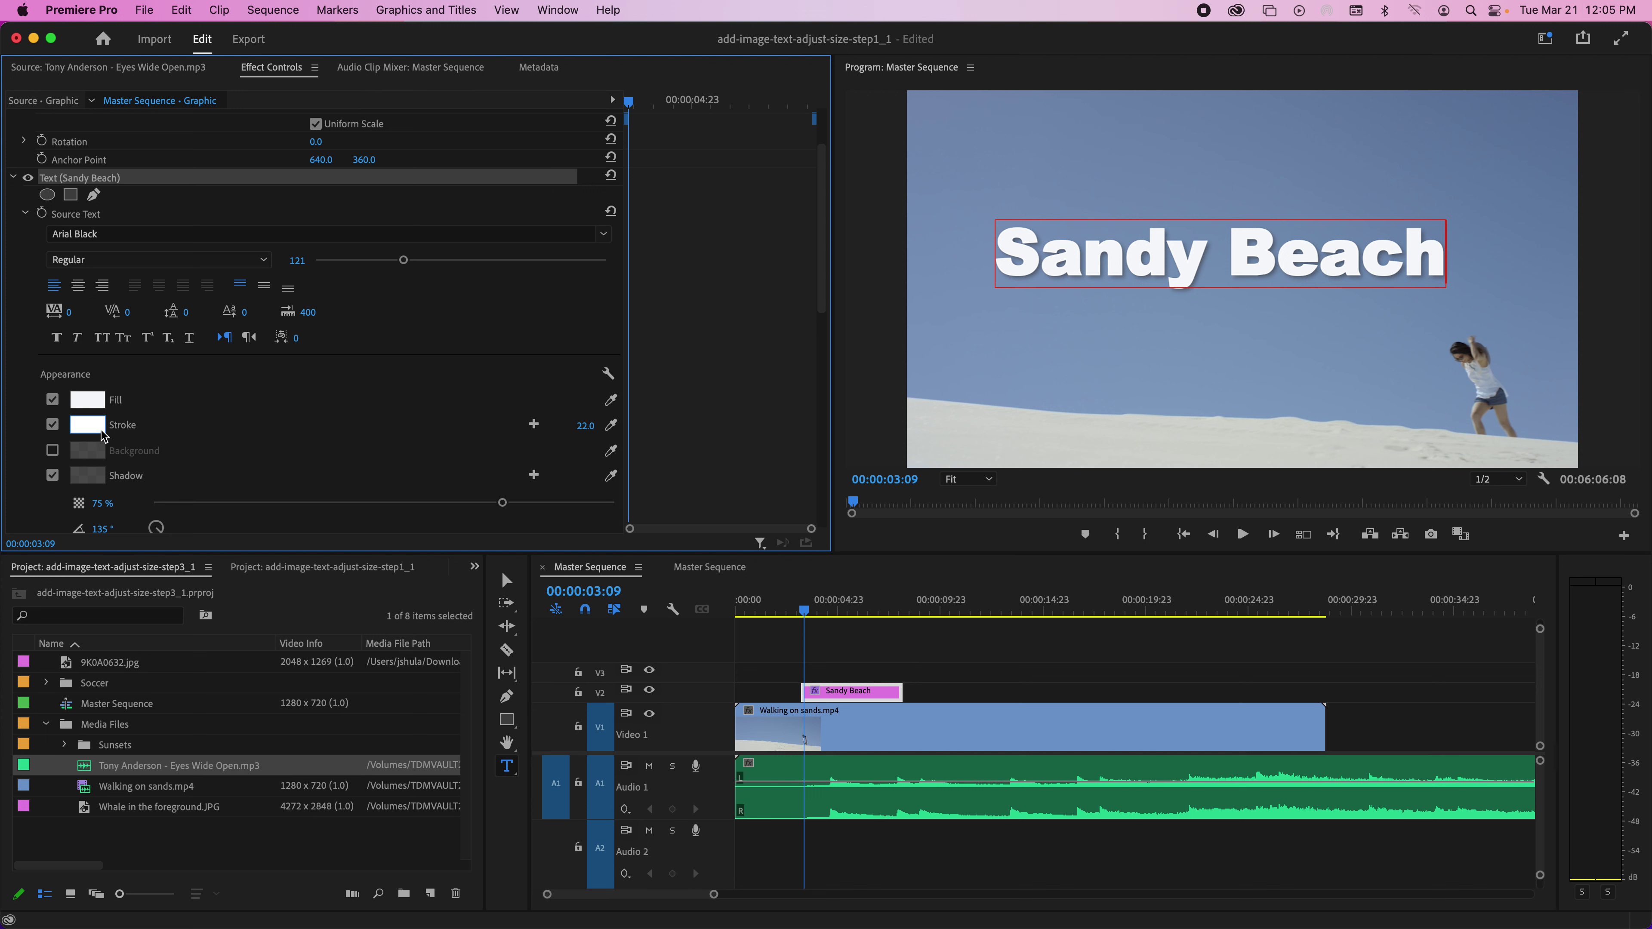
{"action": "left_click", "coordinate": [89, 425]}
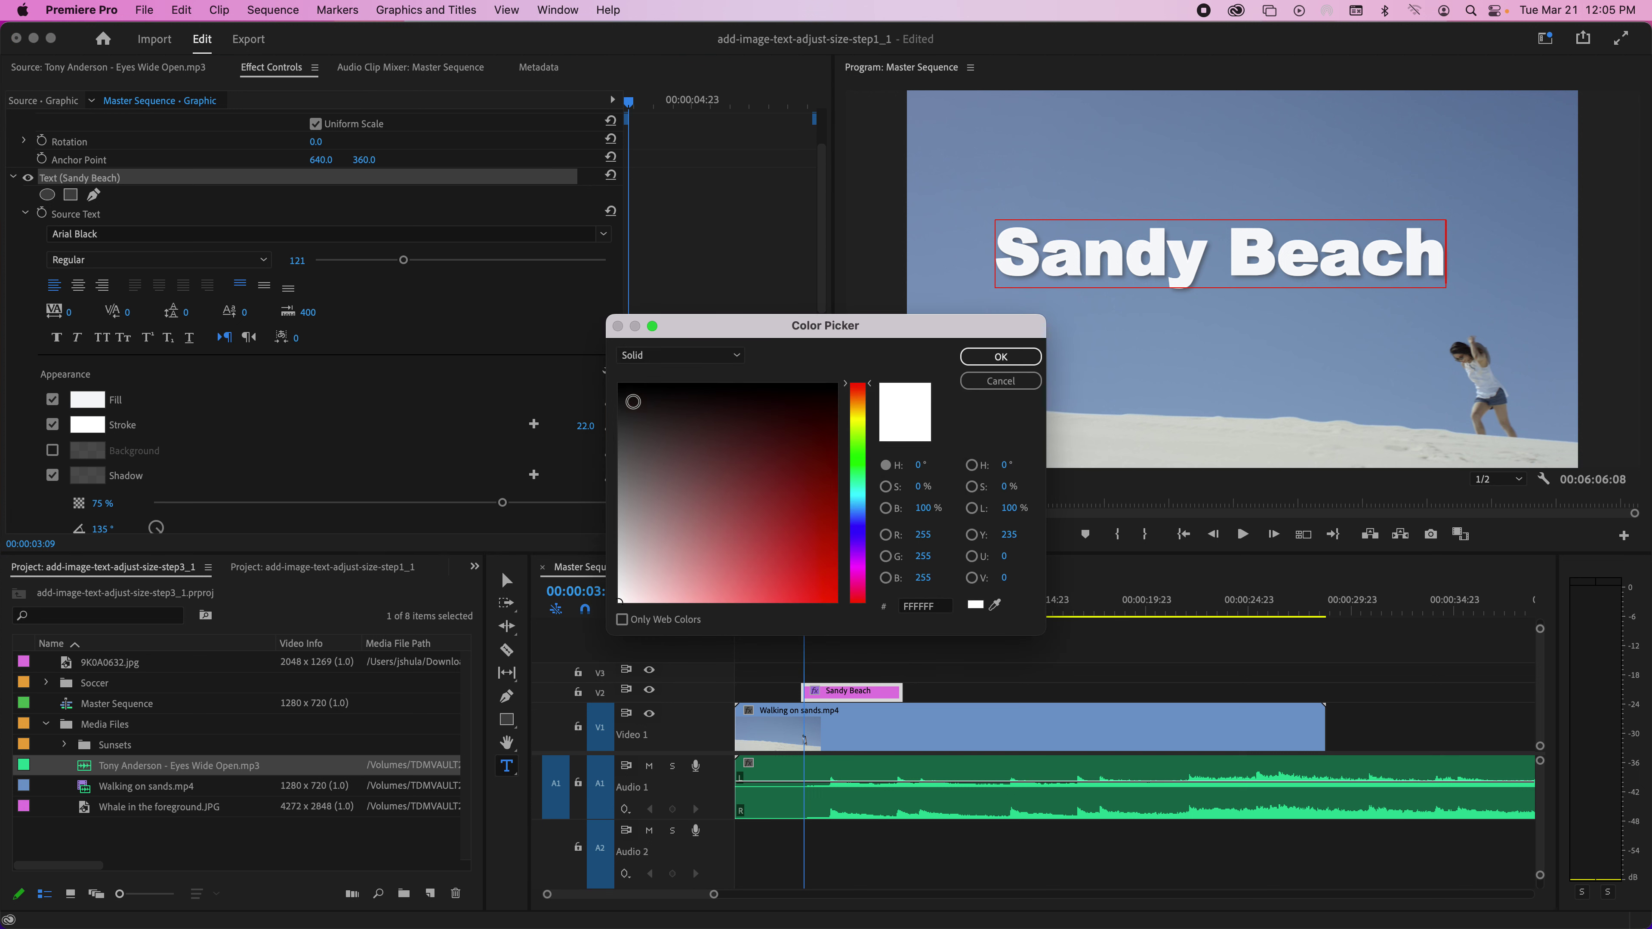
{"action": "left_click", "coordinate": [633, 402]}
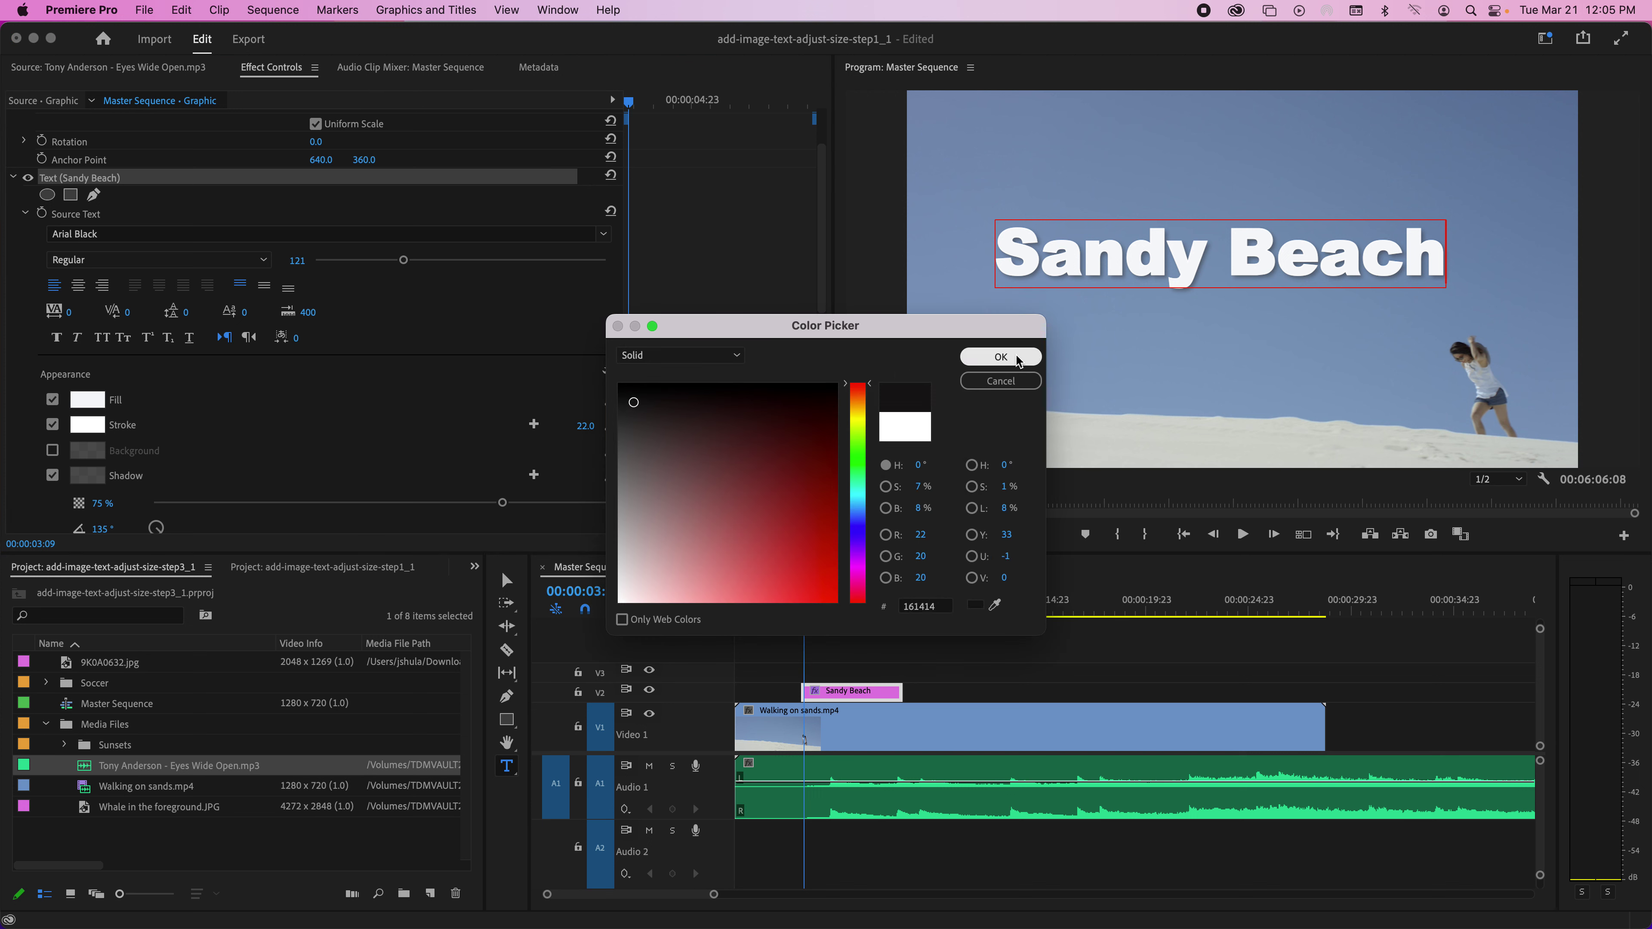
{"action": "left_click", "coordinate": [998, 357]}
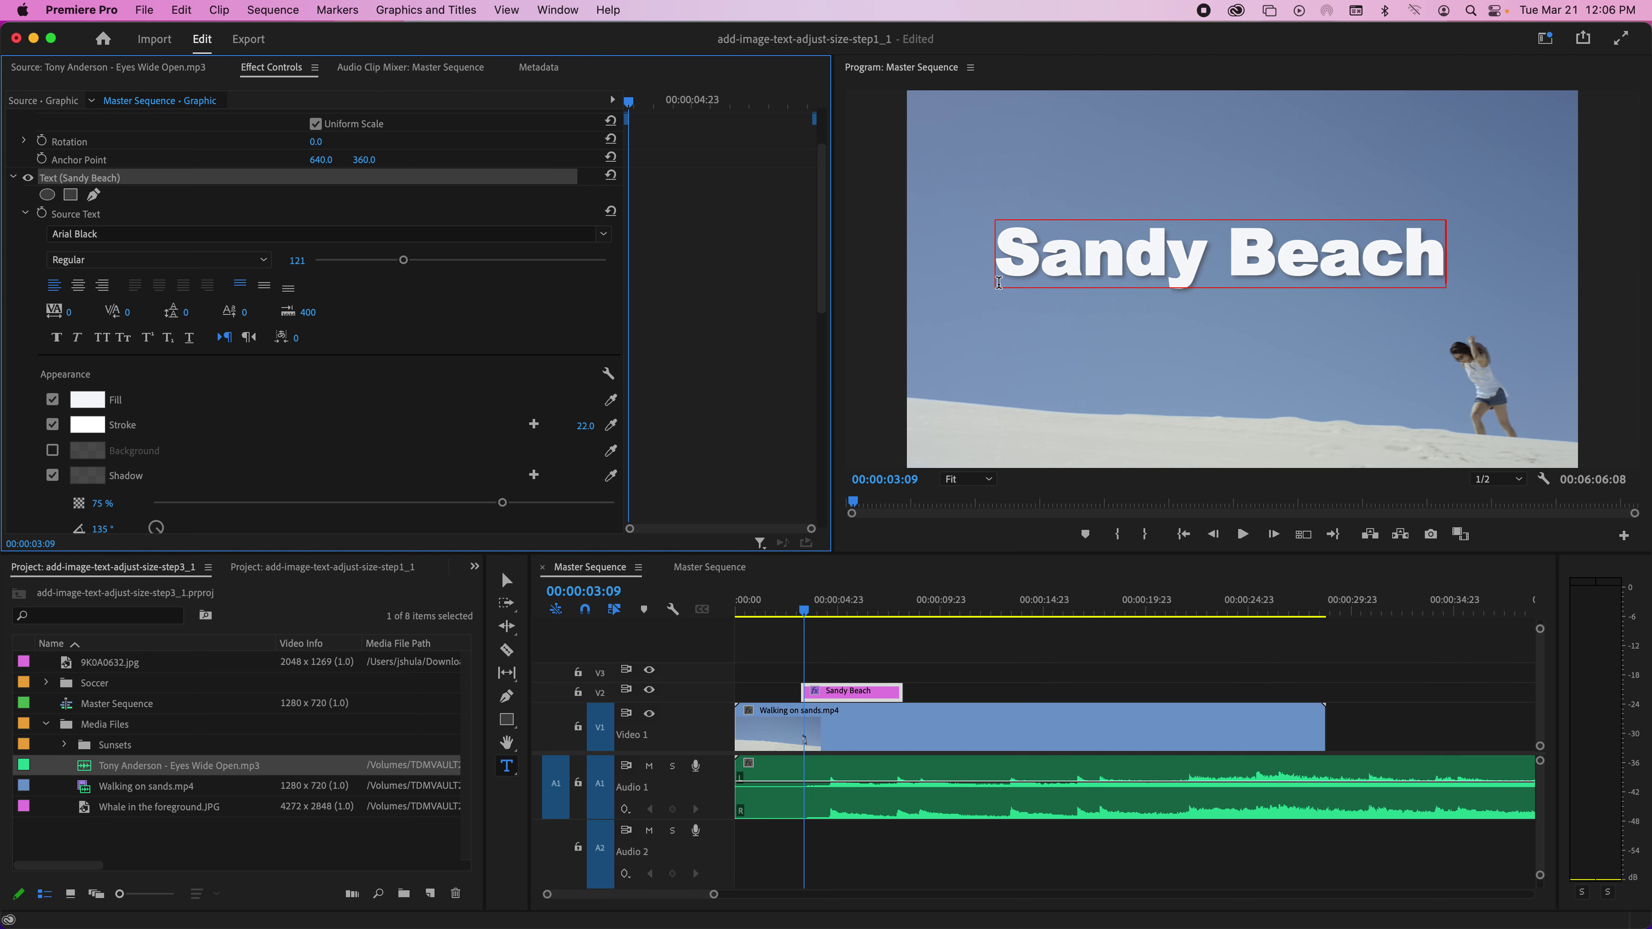
Step: Give the whole title a black 8.0 stroke and shrink its font size to 98
{"action": "triple_click", "coordinate": [1015, 263]}
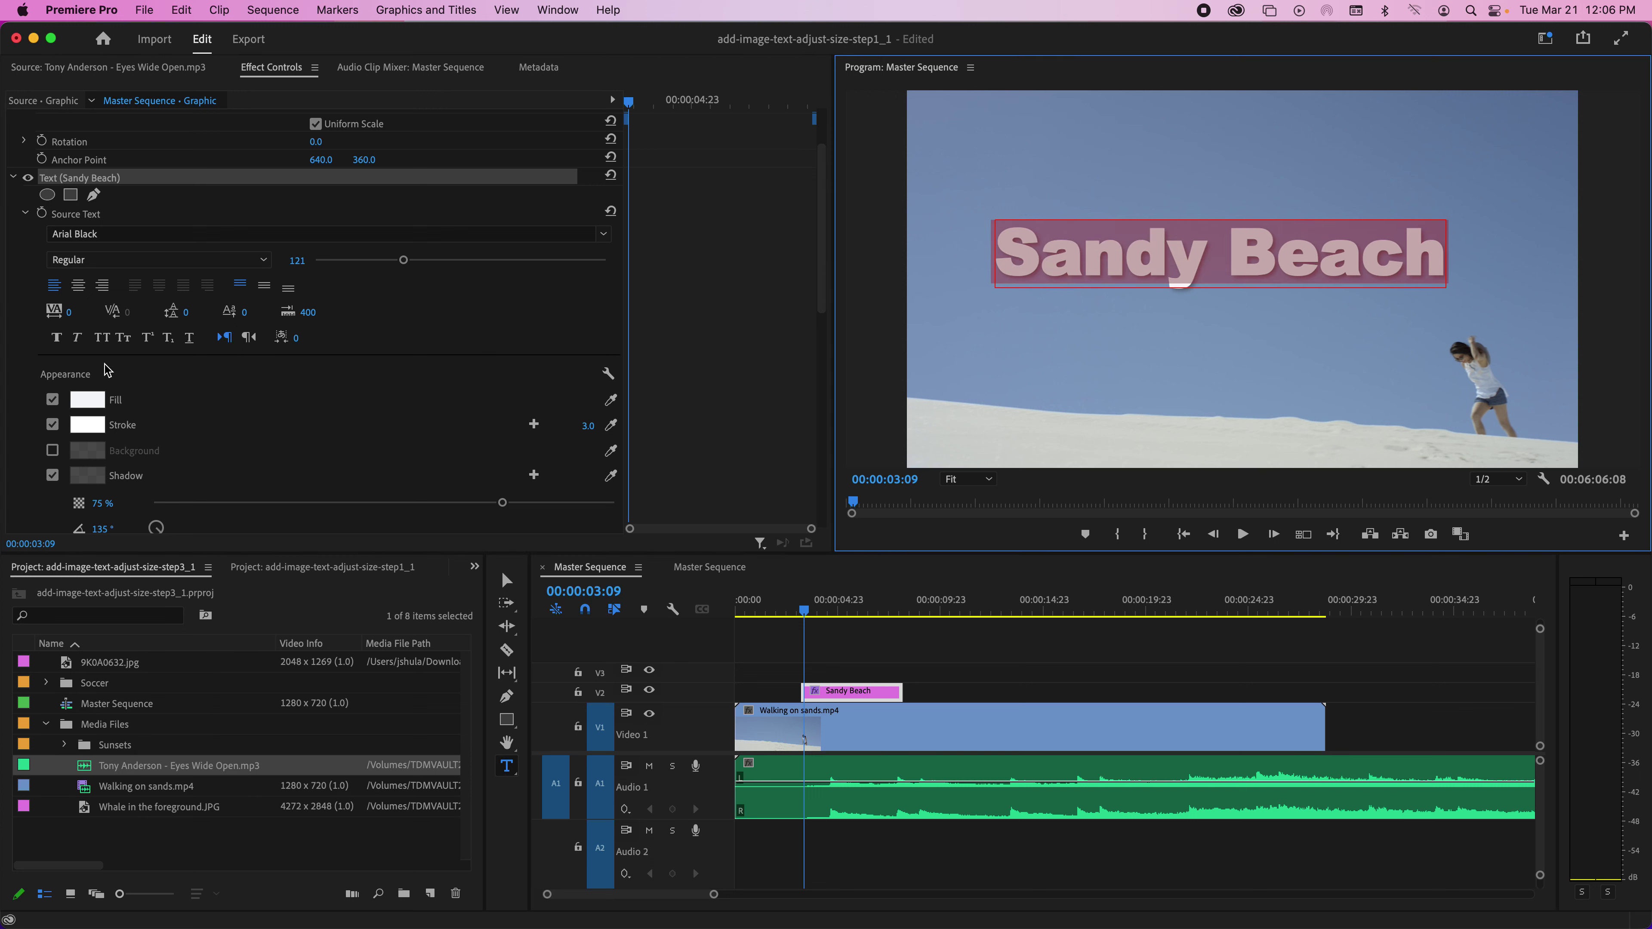
{"action": "left_click", "coordinate": [87, 424]}
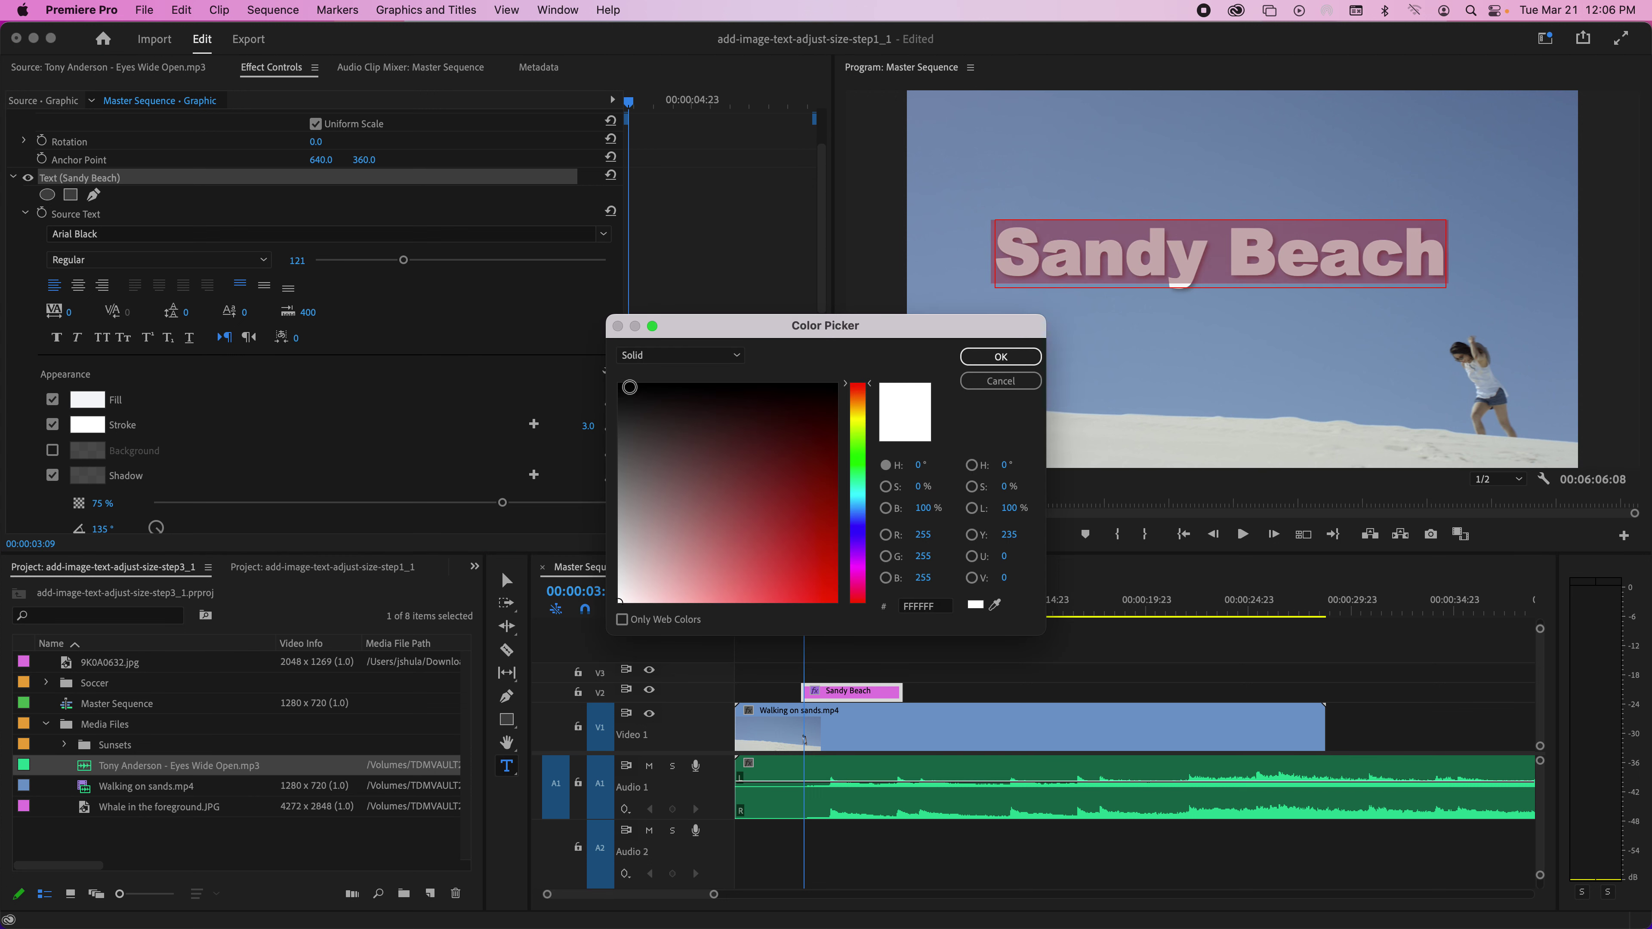
{"action": "left_click", "coordinate": [629, 388]}
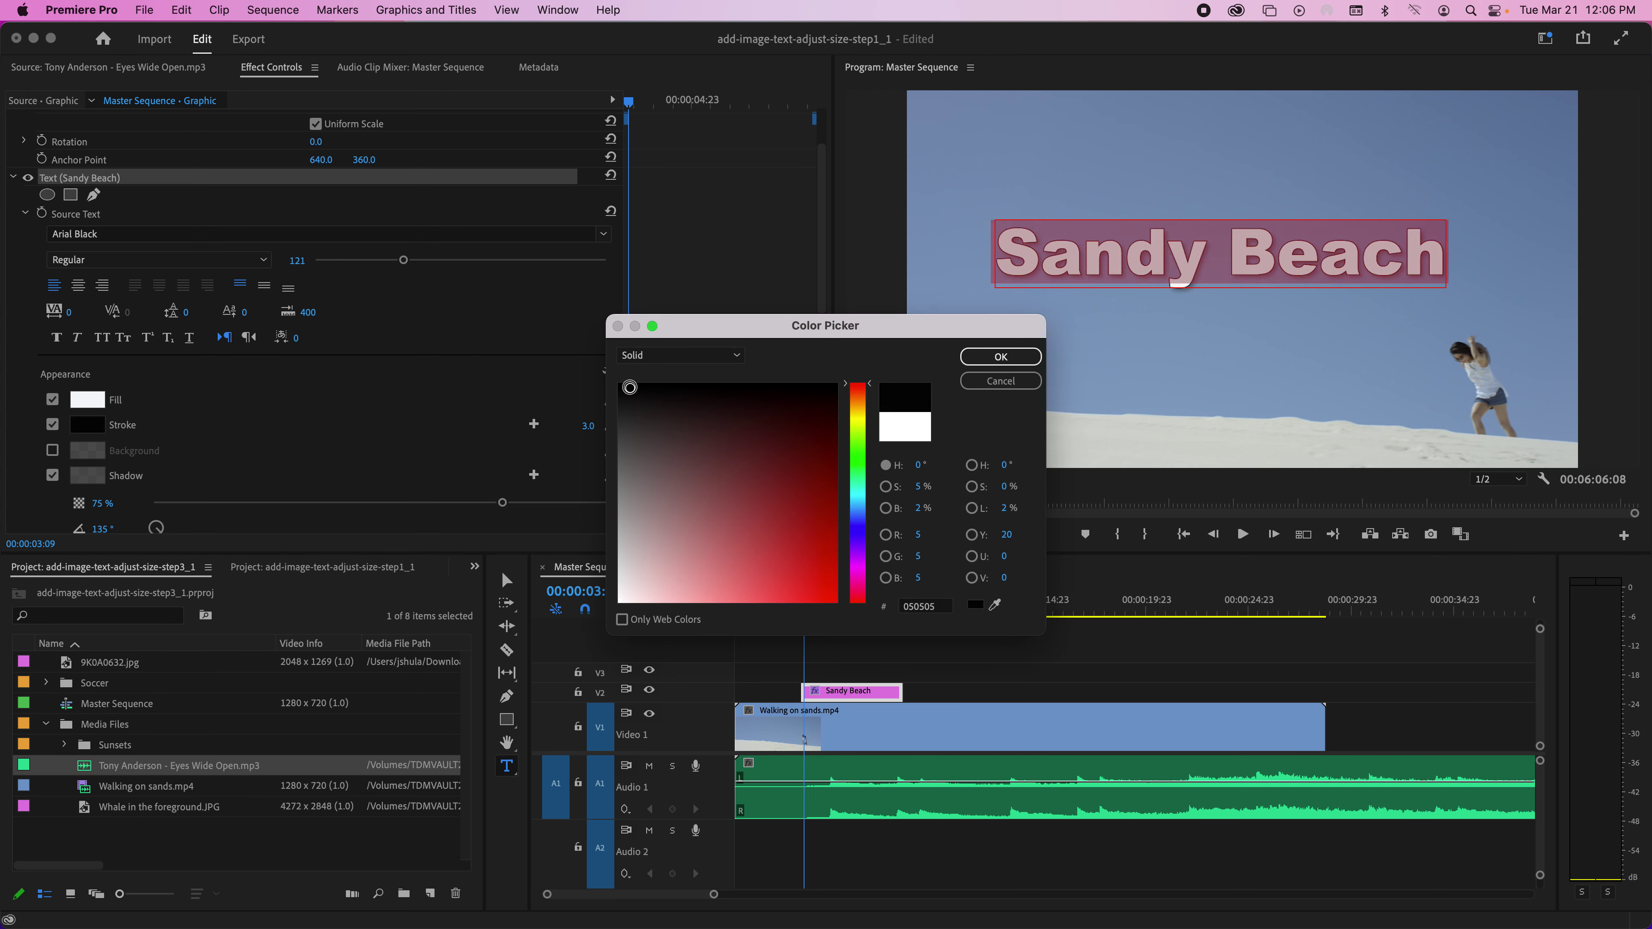
{"action": "left_click", "coordinate": [1000, 357]}
{"action": "left_click", "coordinate": [1021, 359]}
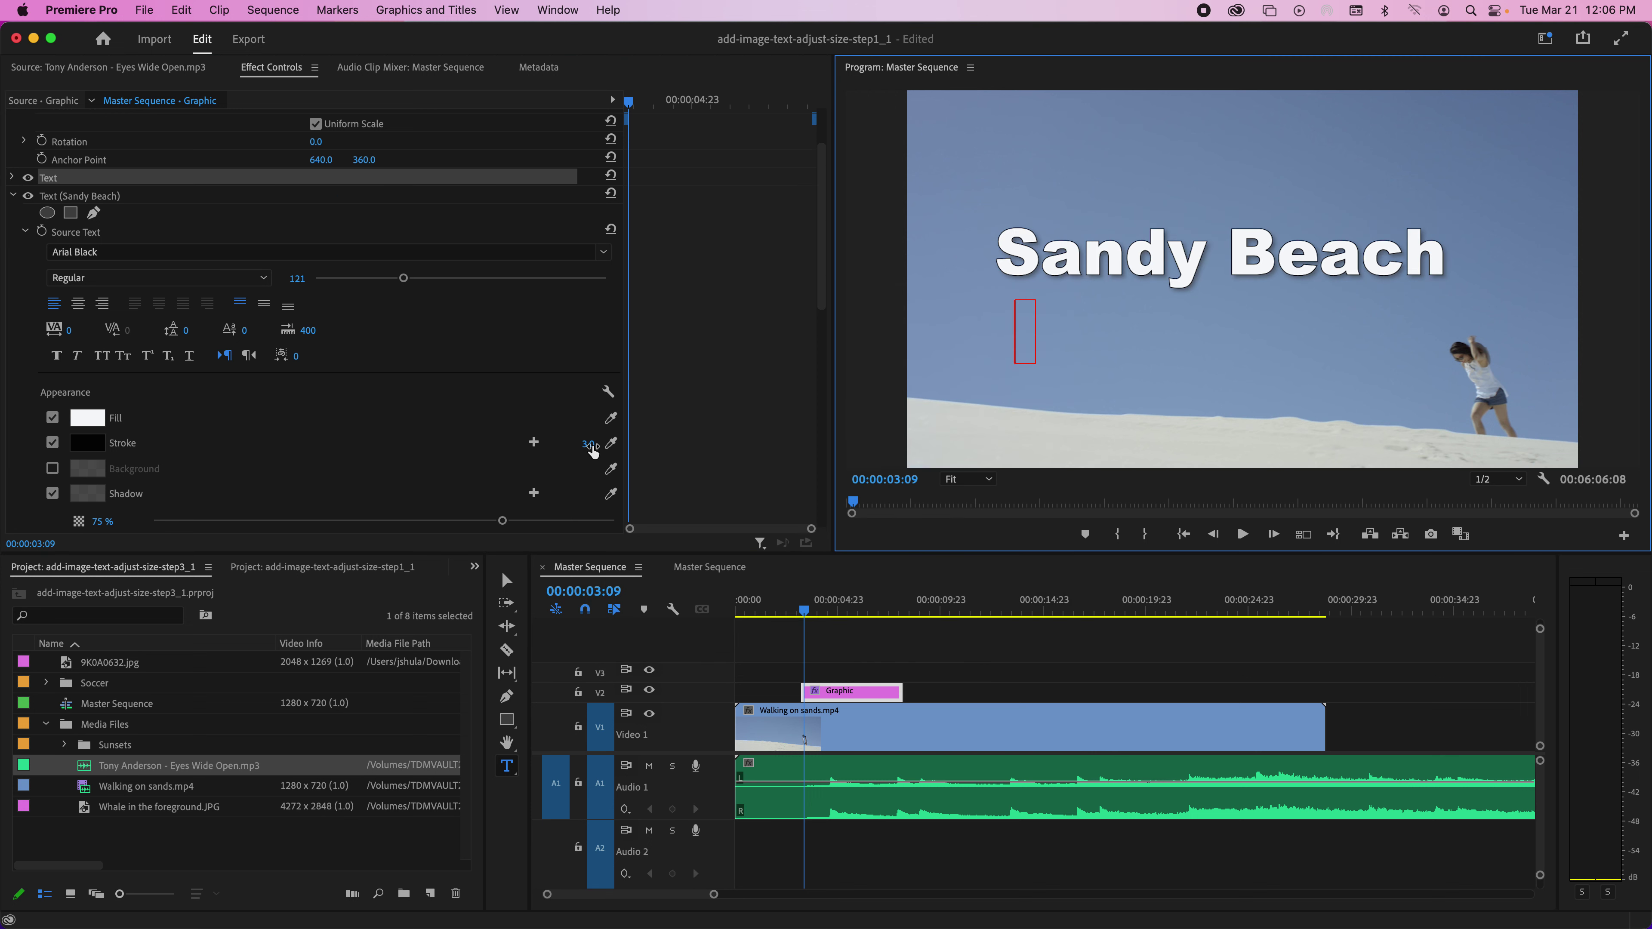
{"action": "left_click_drag", "start_coordinate": [592, 450], "coordinate": [594, 450]}
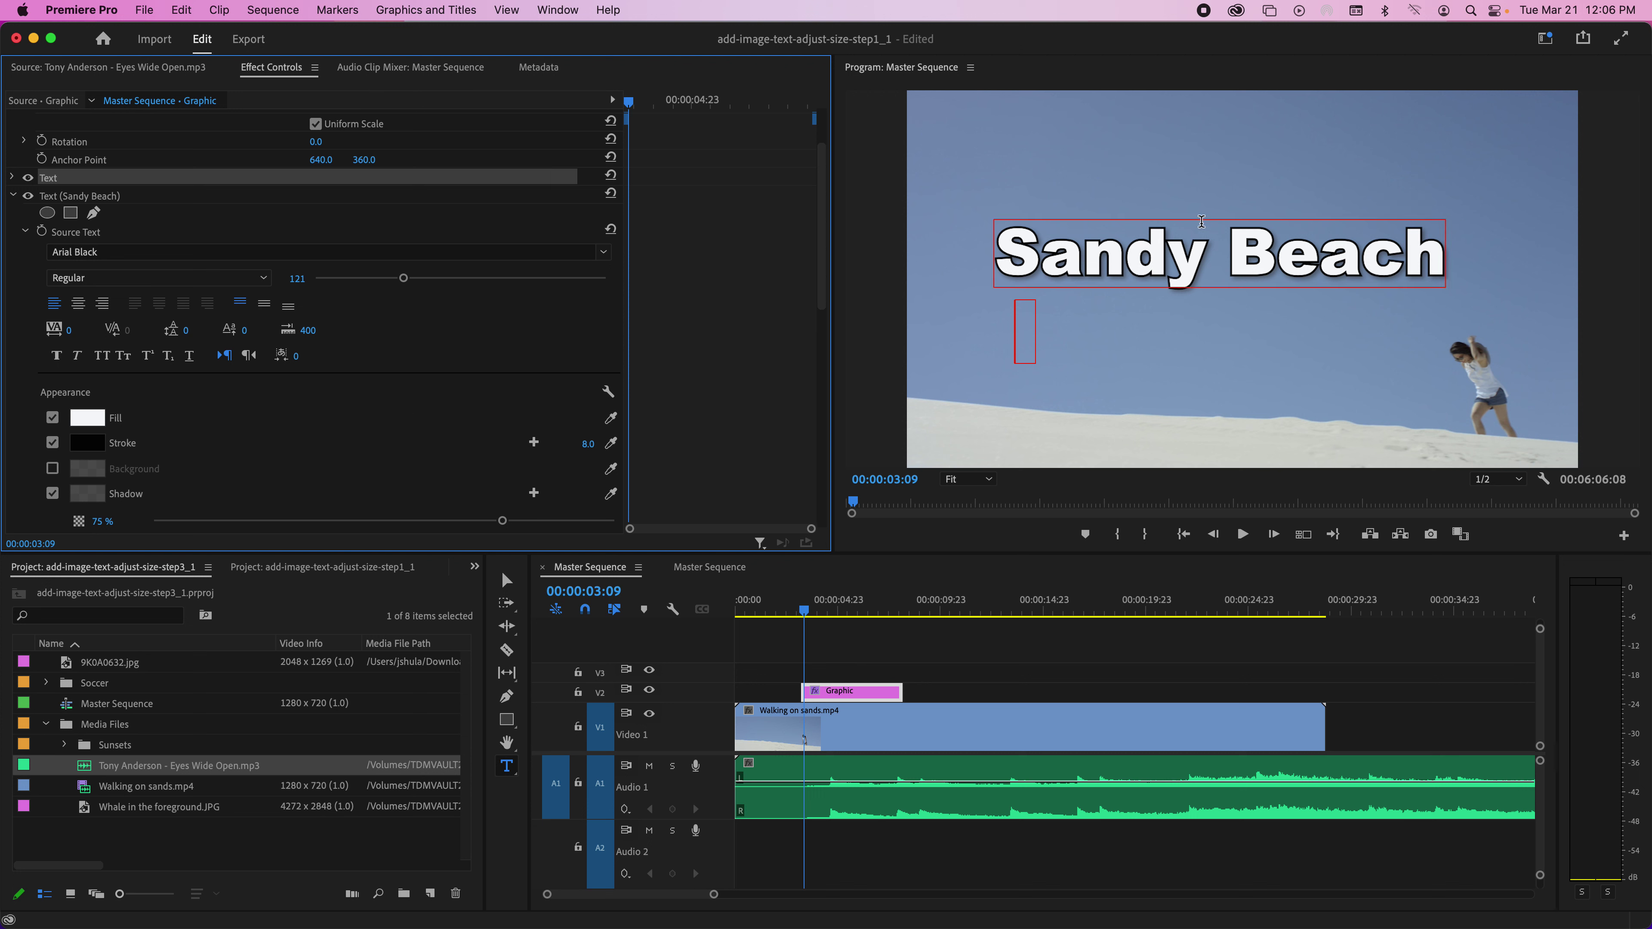
{"action": "triple_click", "coordinate": [1112, 254]}
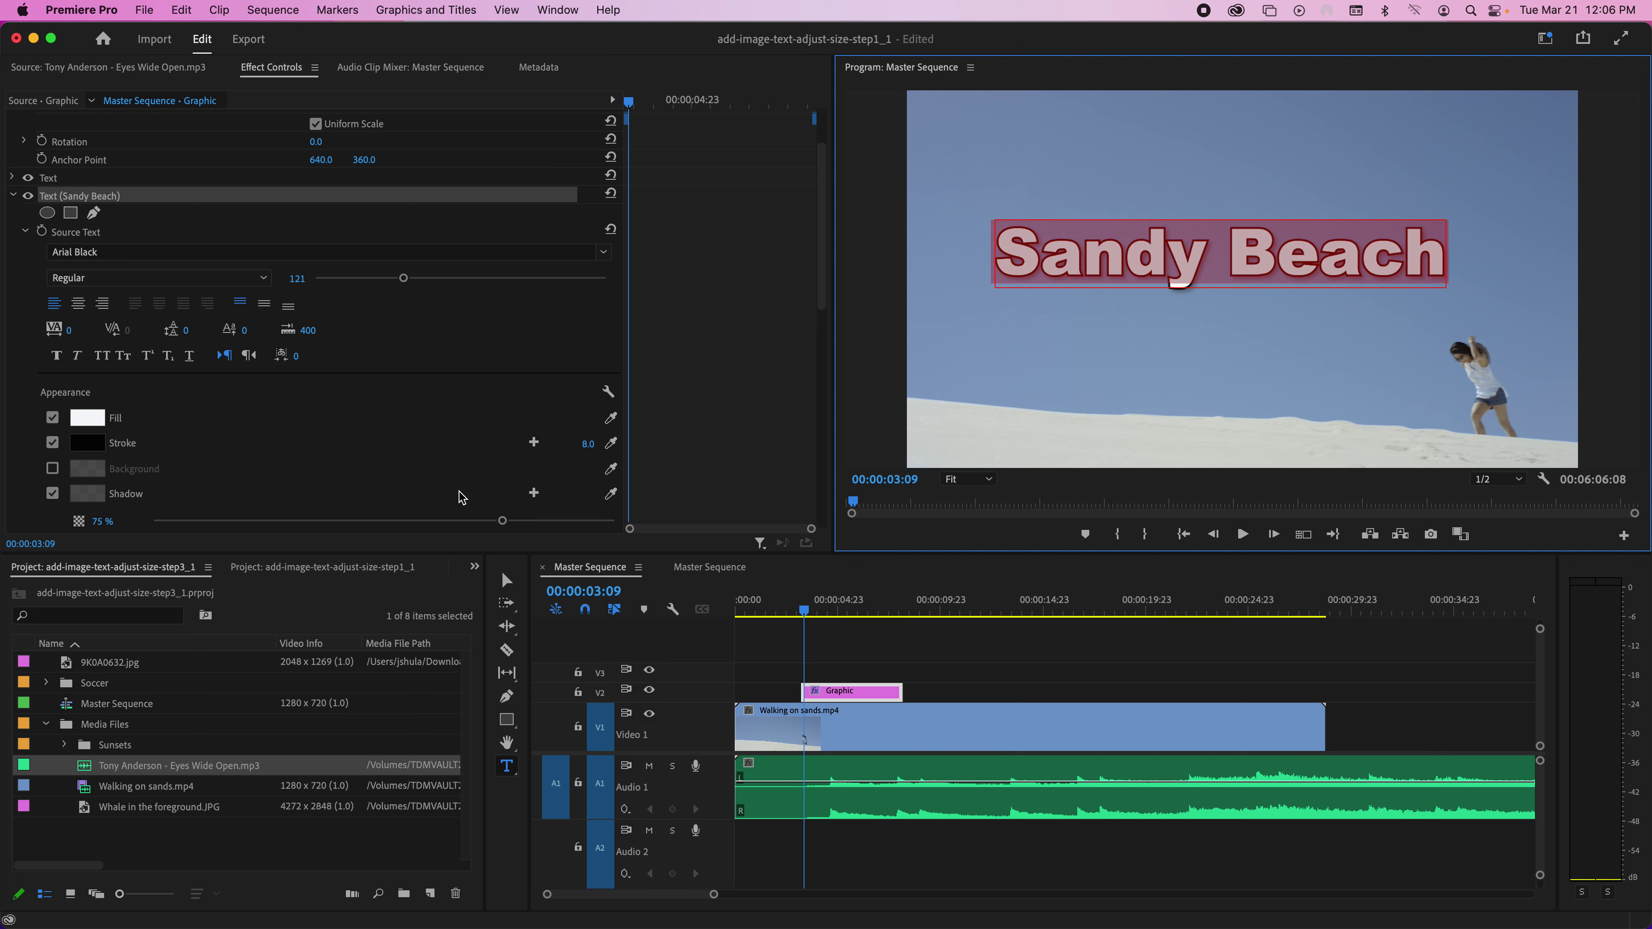
{"action": "mouse_move", "coordinate": [403, 278]}
{"action": "left_mouse_down"}
{"action": "mouse_move", "coordinate": [362, 285]}
{"action": "mouse_move", "coordinate": [387, 284]}
{"action": "left_mouse_up"}
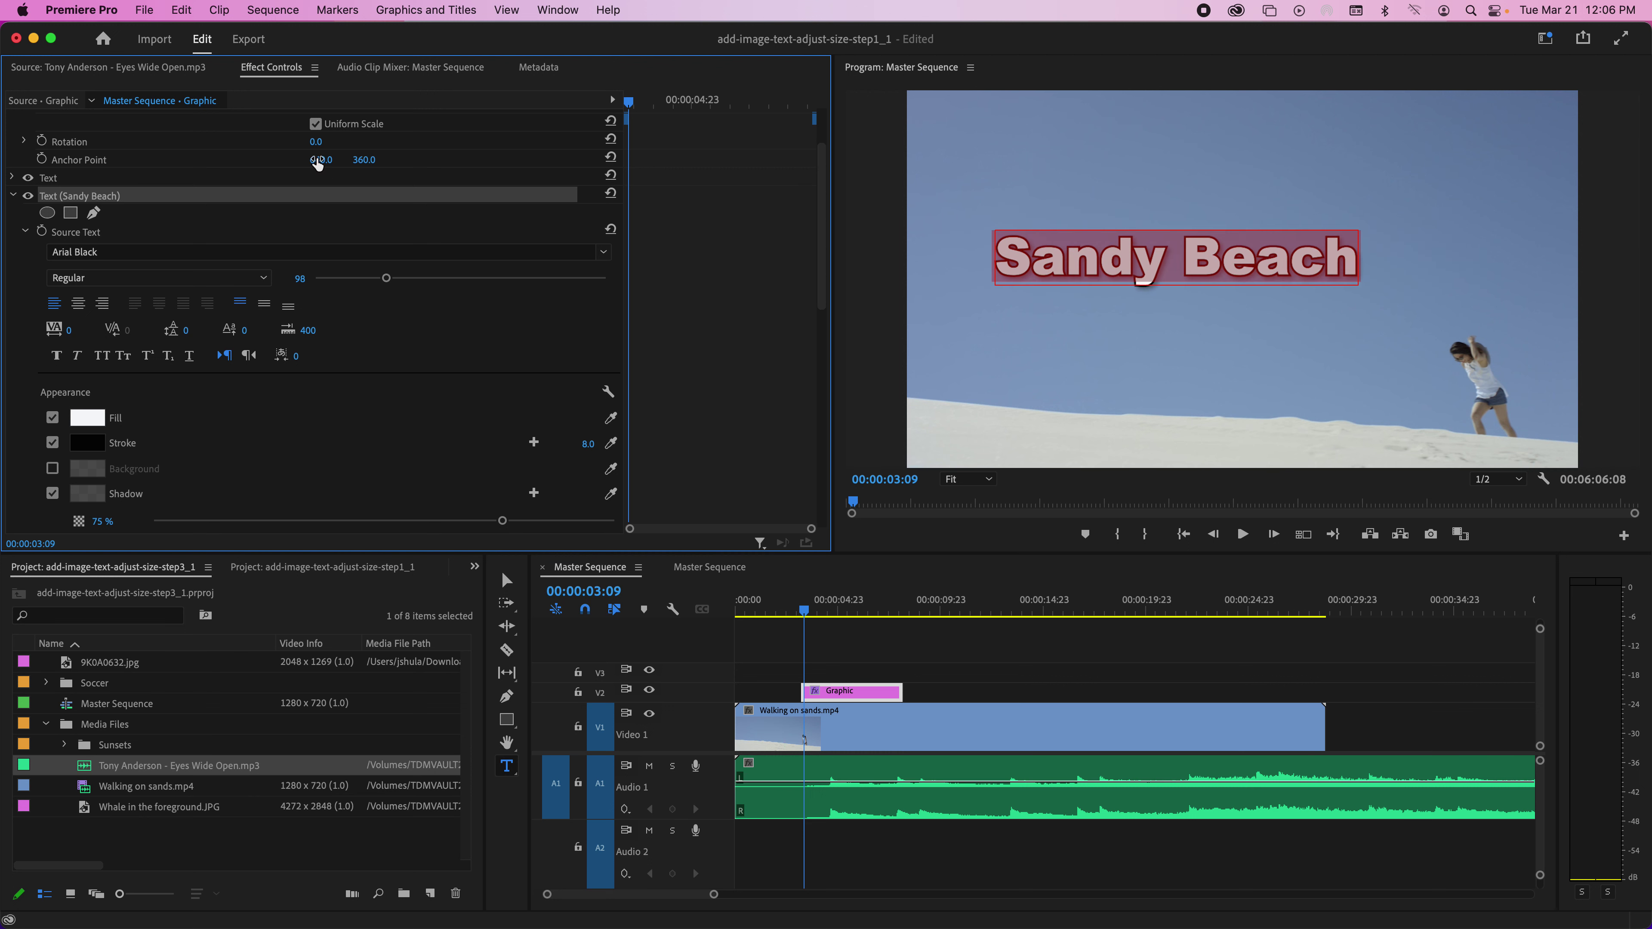
Step: Adjust the title's anchor point and position, then drag it up-left over the sky
{"action": "left_click_drag", "start_coordinate": [317, 161], "coordinate": [257, 157]}
{"action": "scroll", "coordinate": [244, 156], "scroll_direction": "up", "scroll_amount": 2}
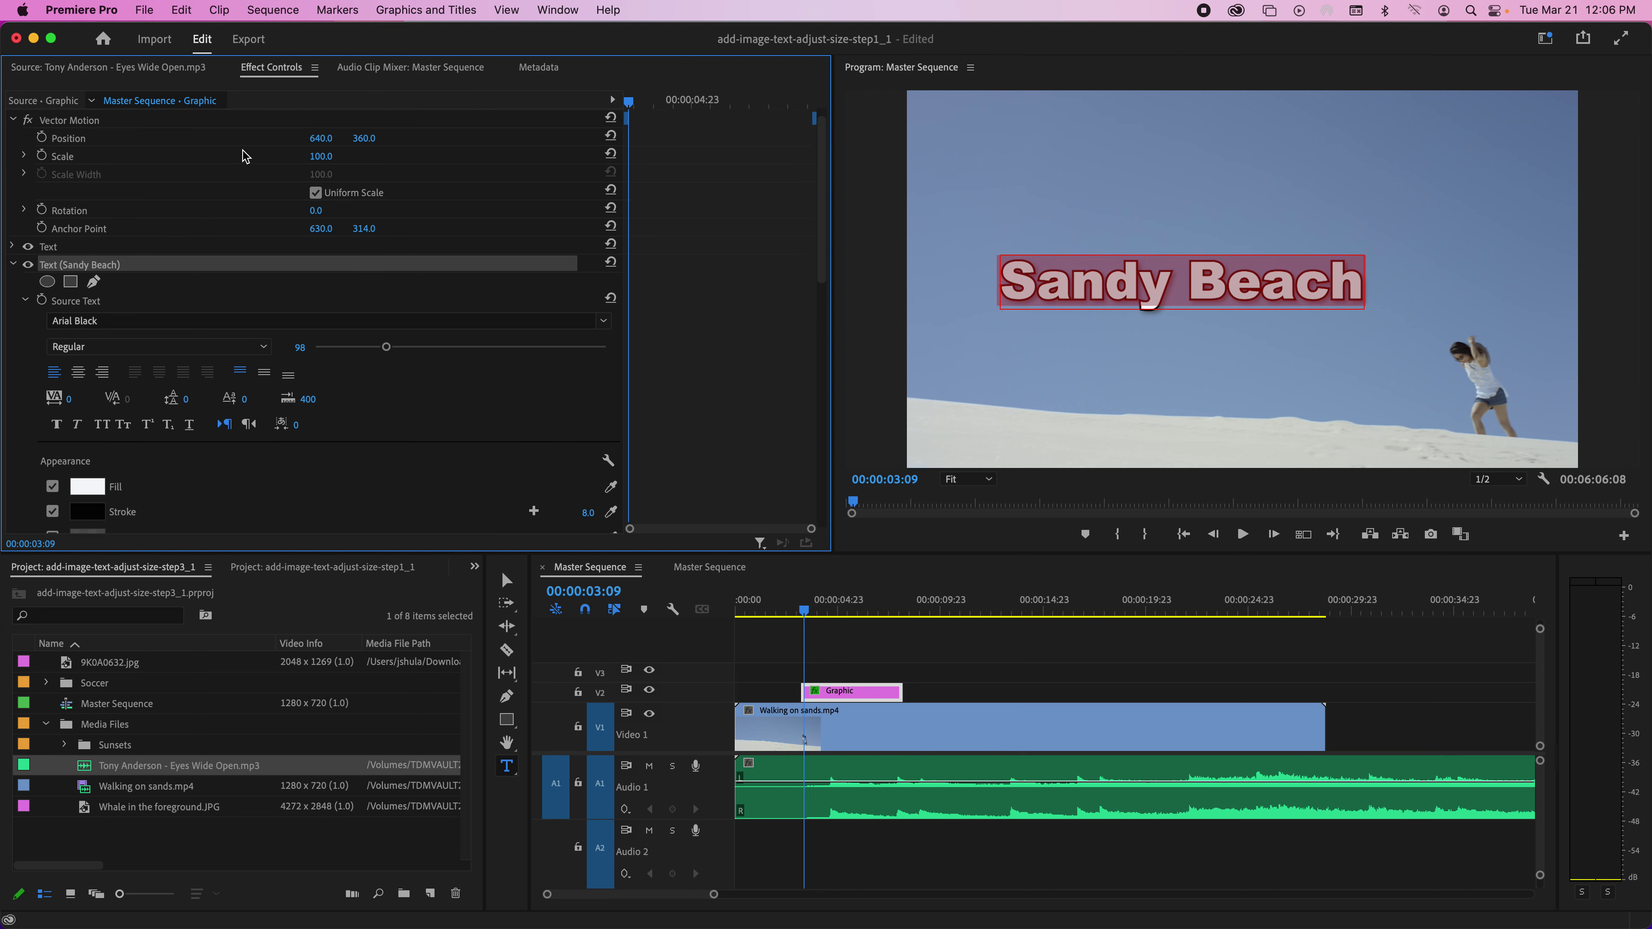
{"action": "scroll", "coordinate": [244, 156], "scroll_direction": "up", "scroll_amount": 1}
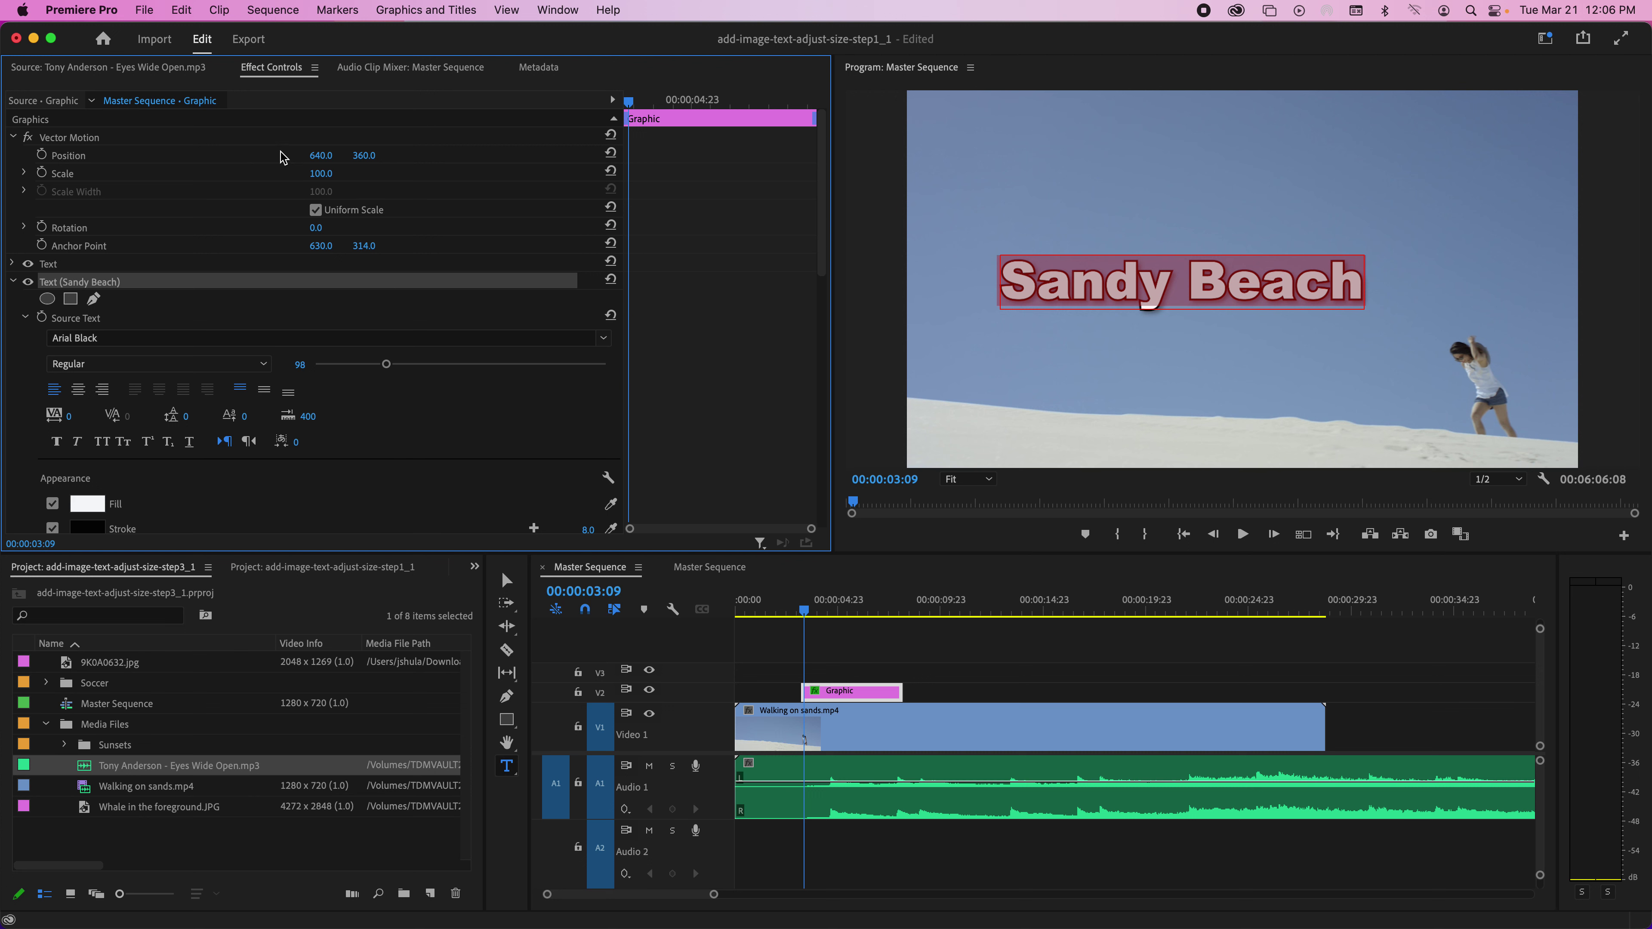
{"action": "left_click_drag", "start_coordinate": [322, 155], "coordinate": [337, 155]}
{"action": "left_click", "coordinate": [505, 580]}
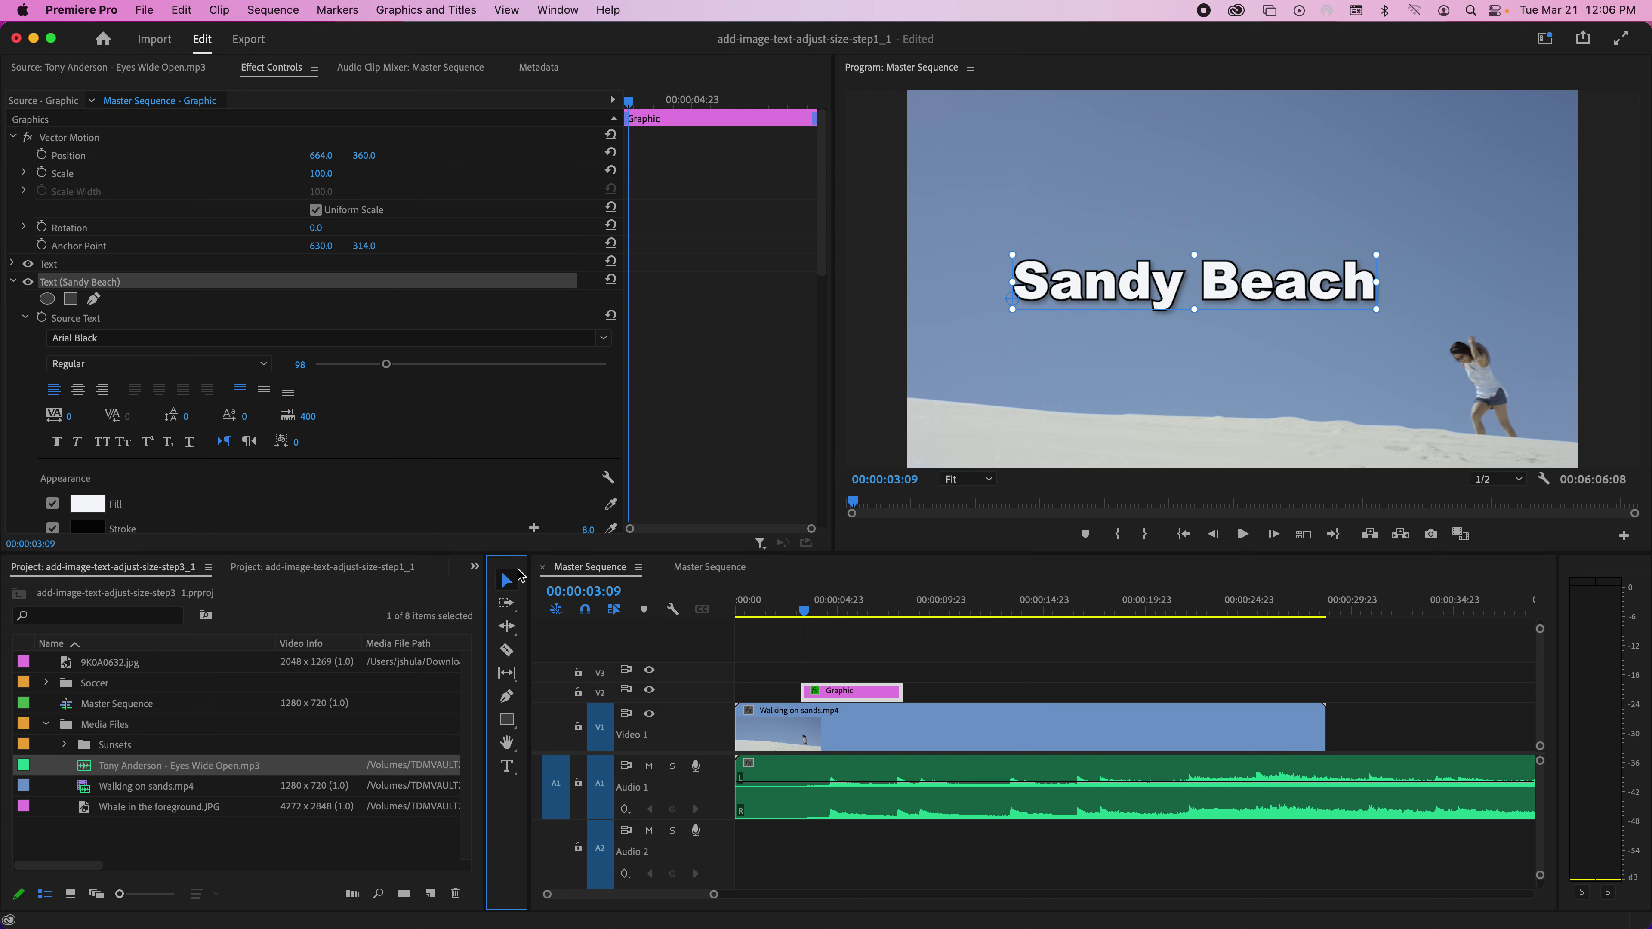
{"action": "left_click_drag", "start_coordinate": [1211, 301], "coordinate": [1160, 207]}
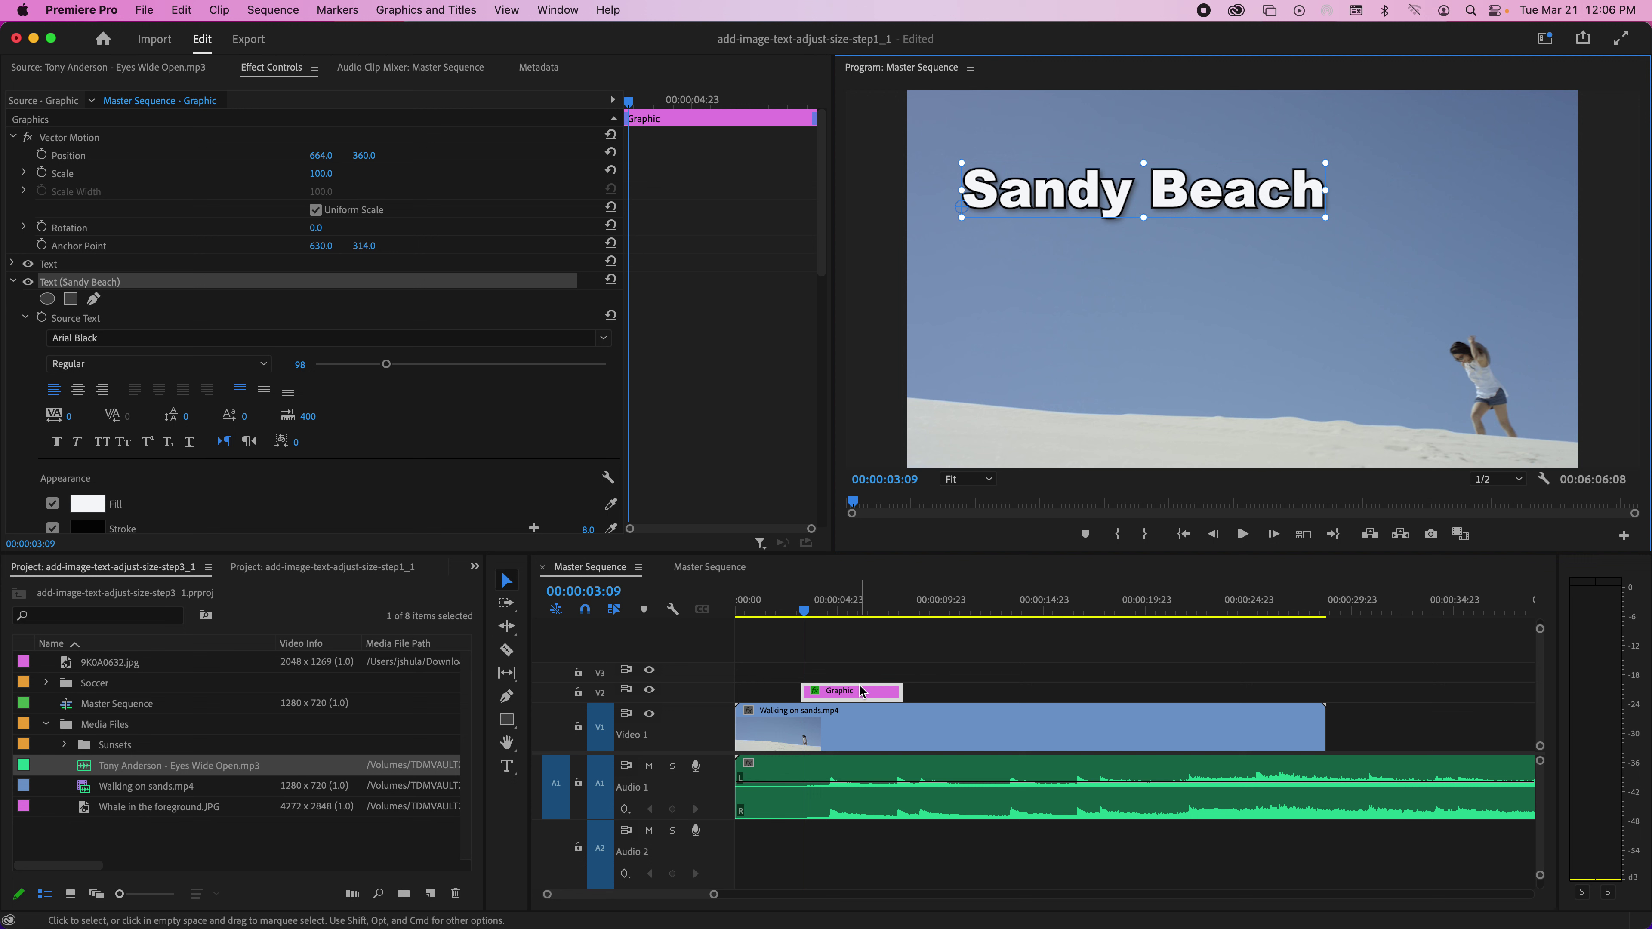
Step: Move the Graphic clip later on V2 and trim its end near 8 seconds
{"action": "left_click_drag", "start_coordinate": [846, 691], "coordinate": [896, 695]}
{"action": "left_click", "coordinate": [904, 609]}
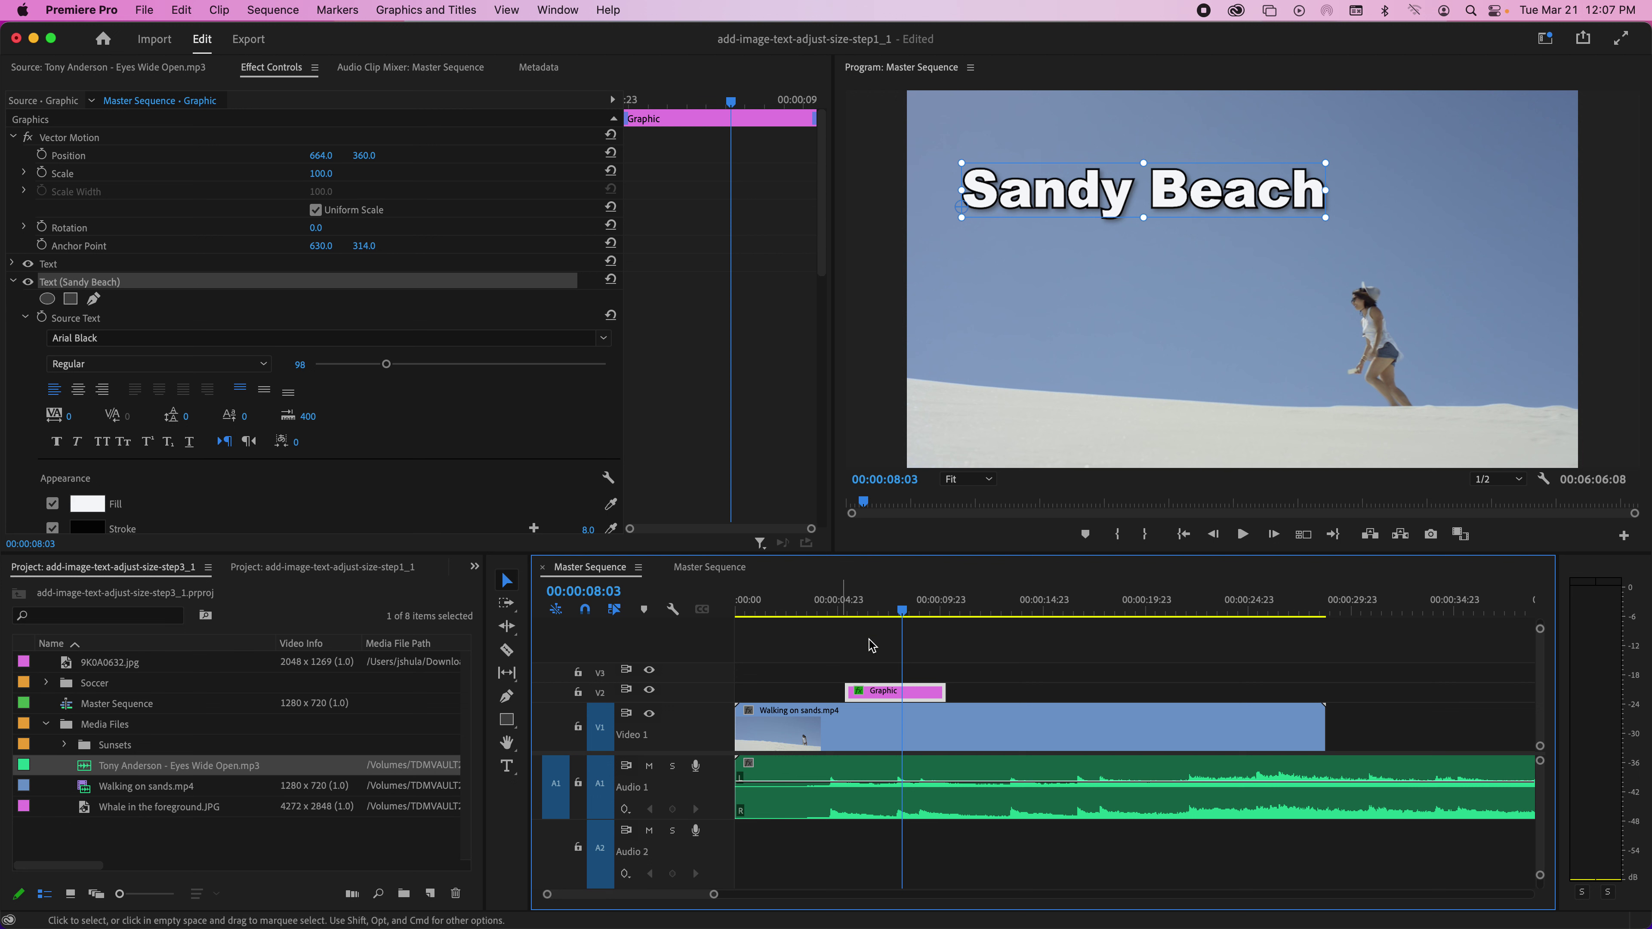
{"action": "mouse_move", "coordinate": [940, 691]}
{"action": "left_mouse_down"}
{"action": "mouse_move", "coordinate": [893, 691]}
{"action": "mouse_move", "coordinate": [934, 689]}
{"action": "left_mouse_up"}
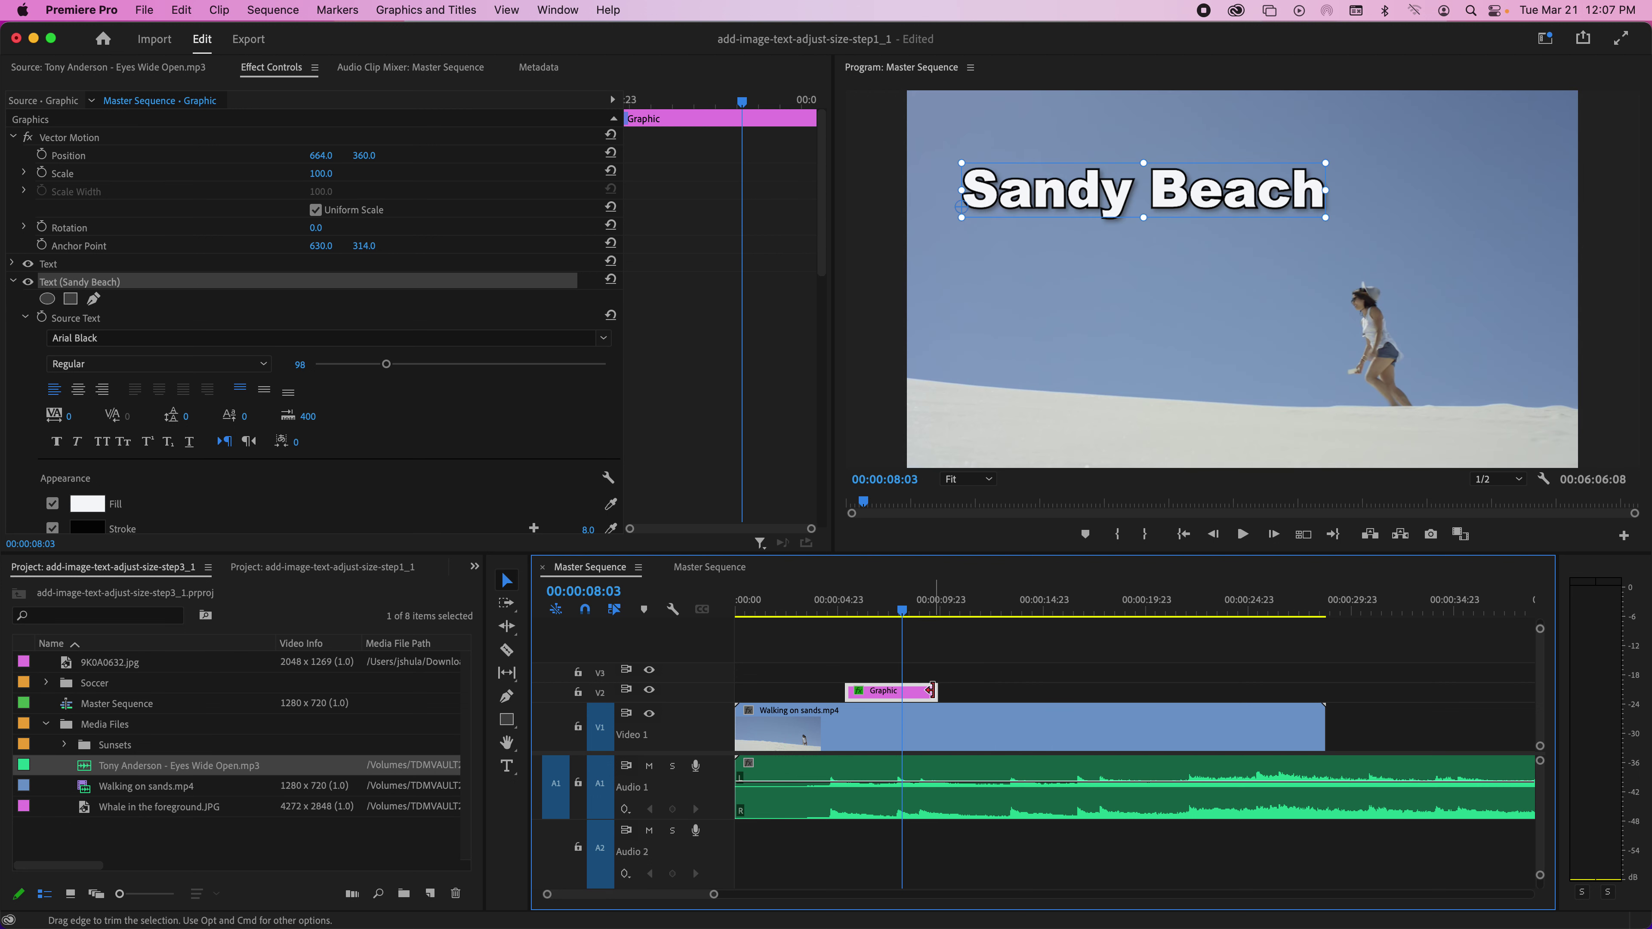
Step: Add default Cross Dissolve transitions at both title ends and preview the fade-in
{"action": "right_click", "coordinate": [933, 691]}
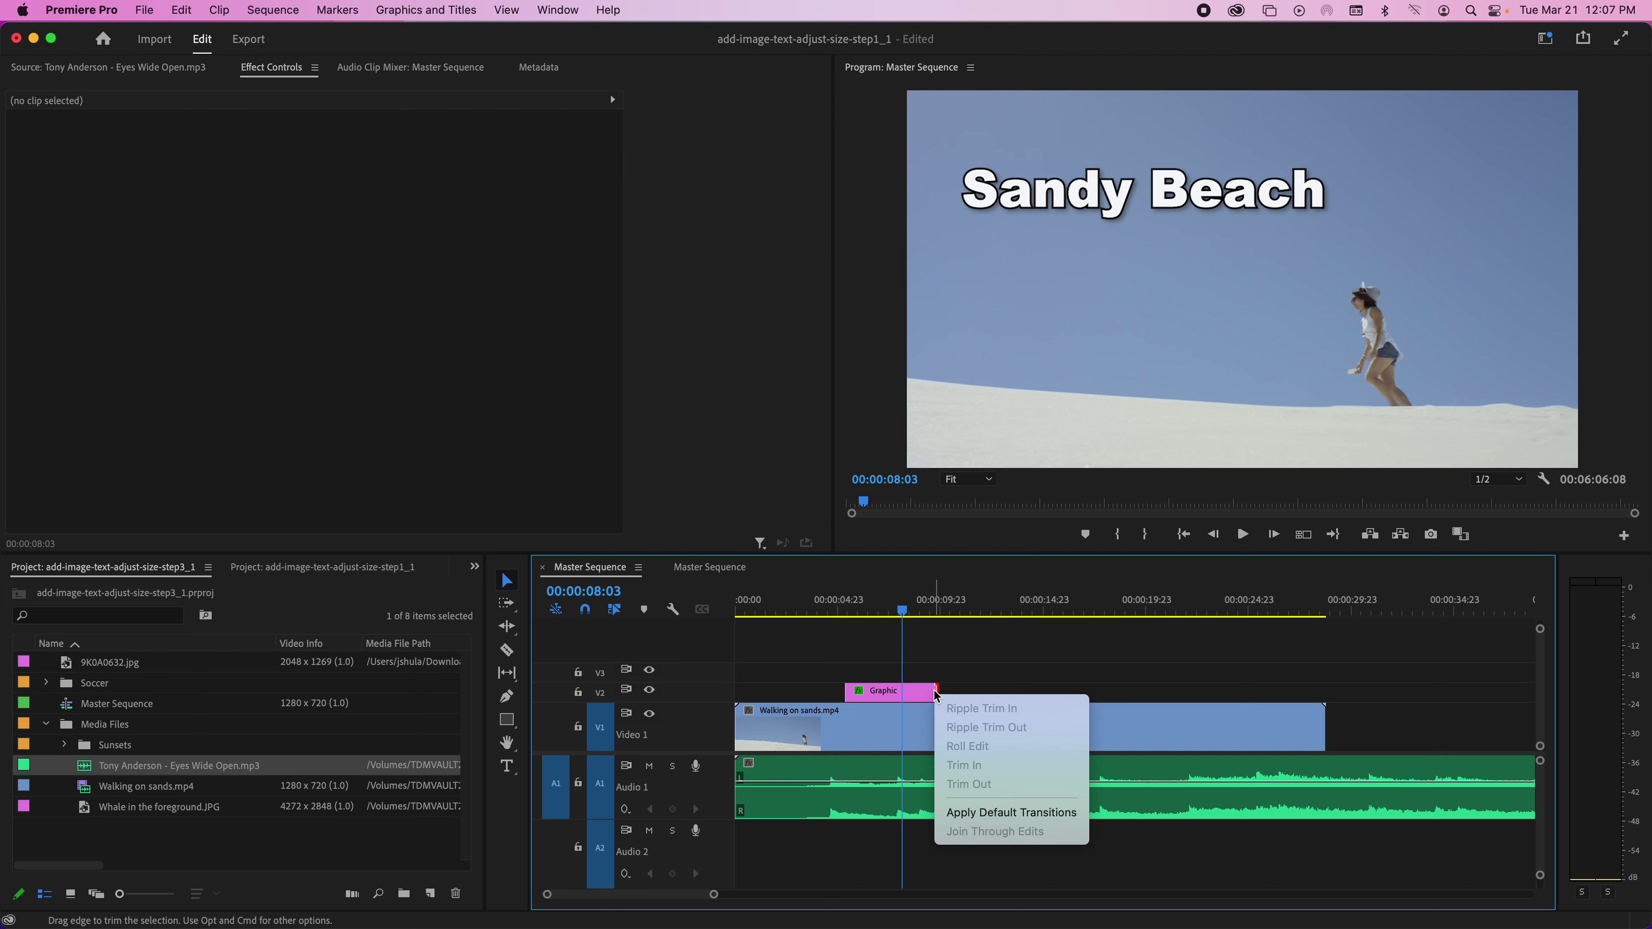
{"action": "left_click", "coordinate": [1004, 812]}
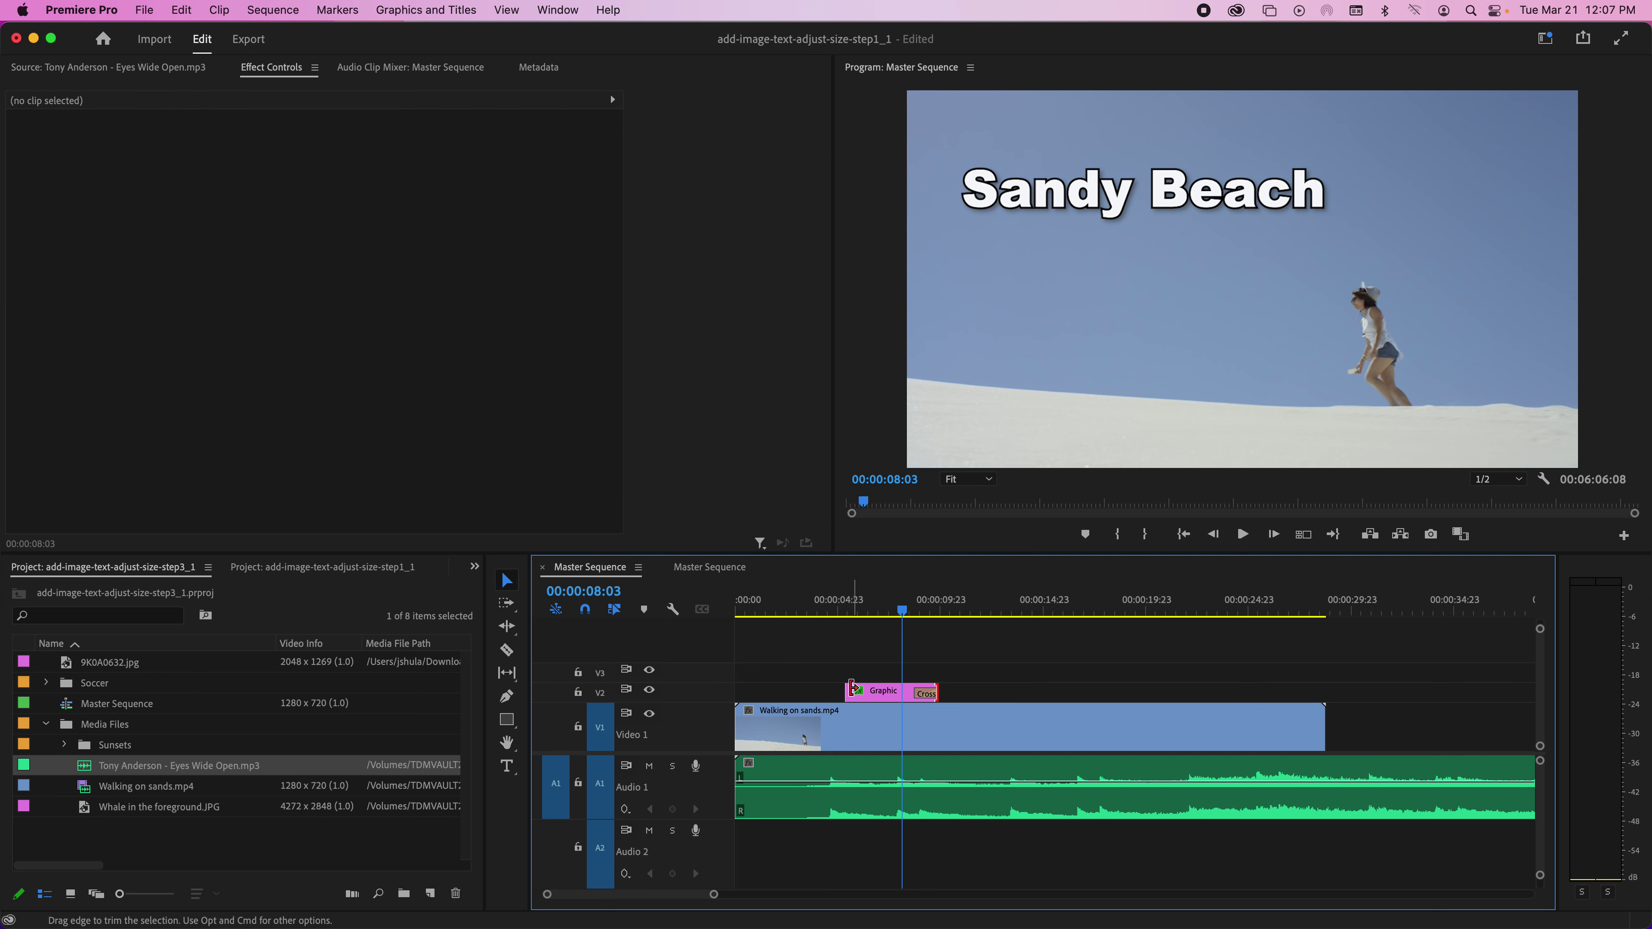
{"action": "right_click", "coordinate": [850, 693]}
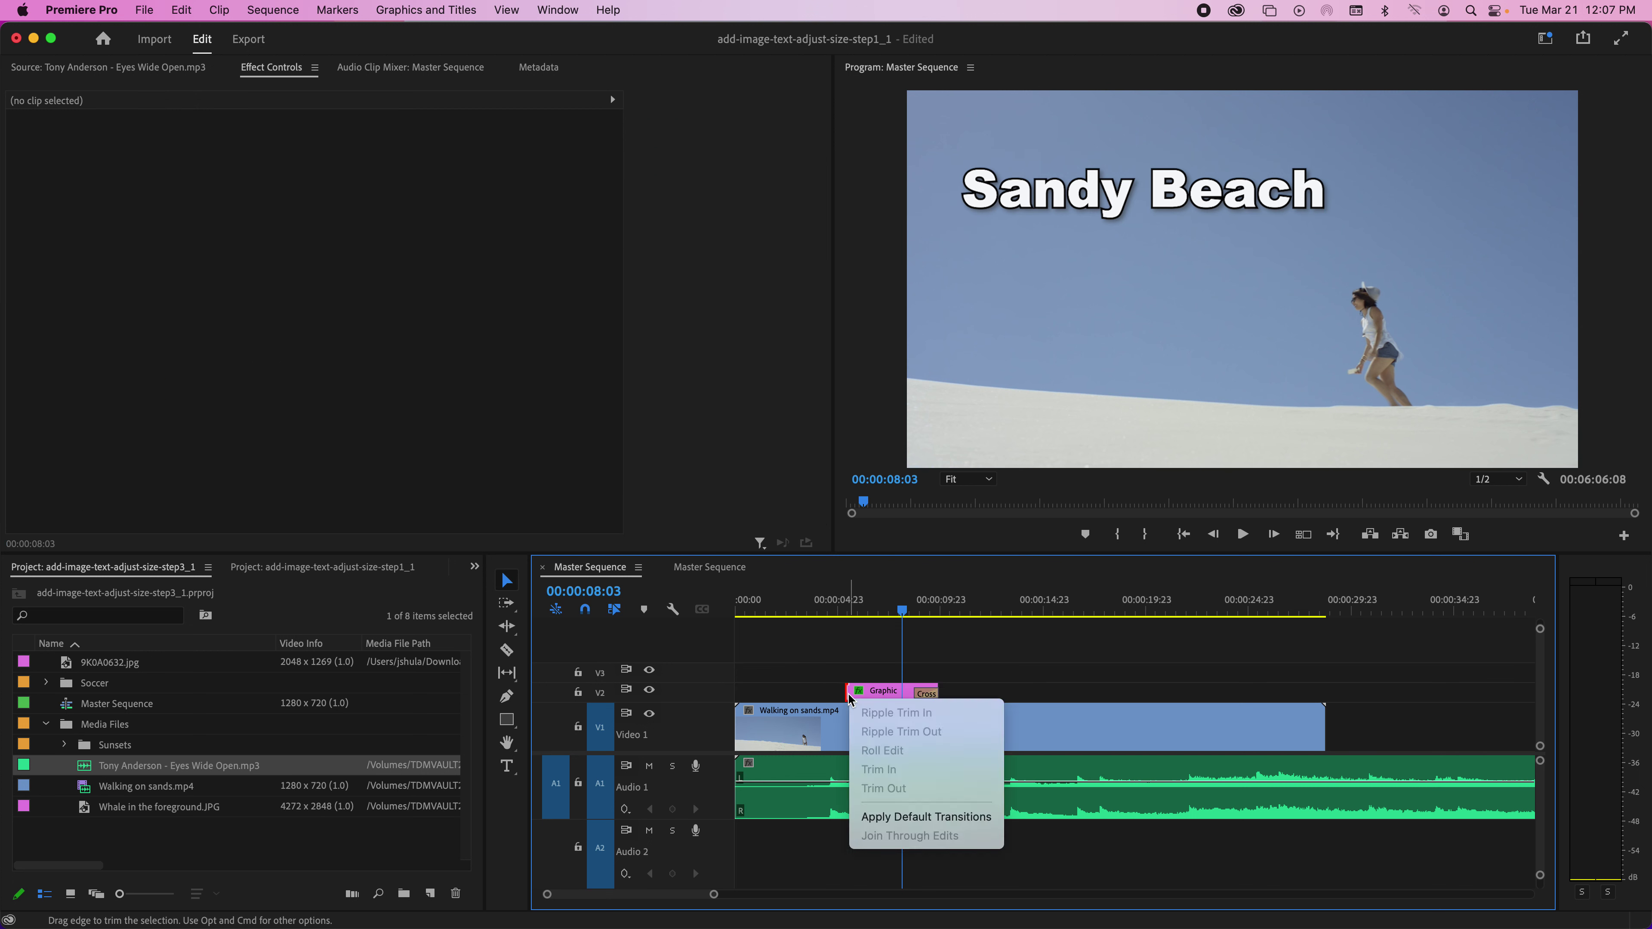
{"action": "left_click", "coordinate": [939, 818]}
{"action": "left_click", "coordinate": [845, 611]}
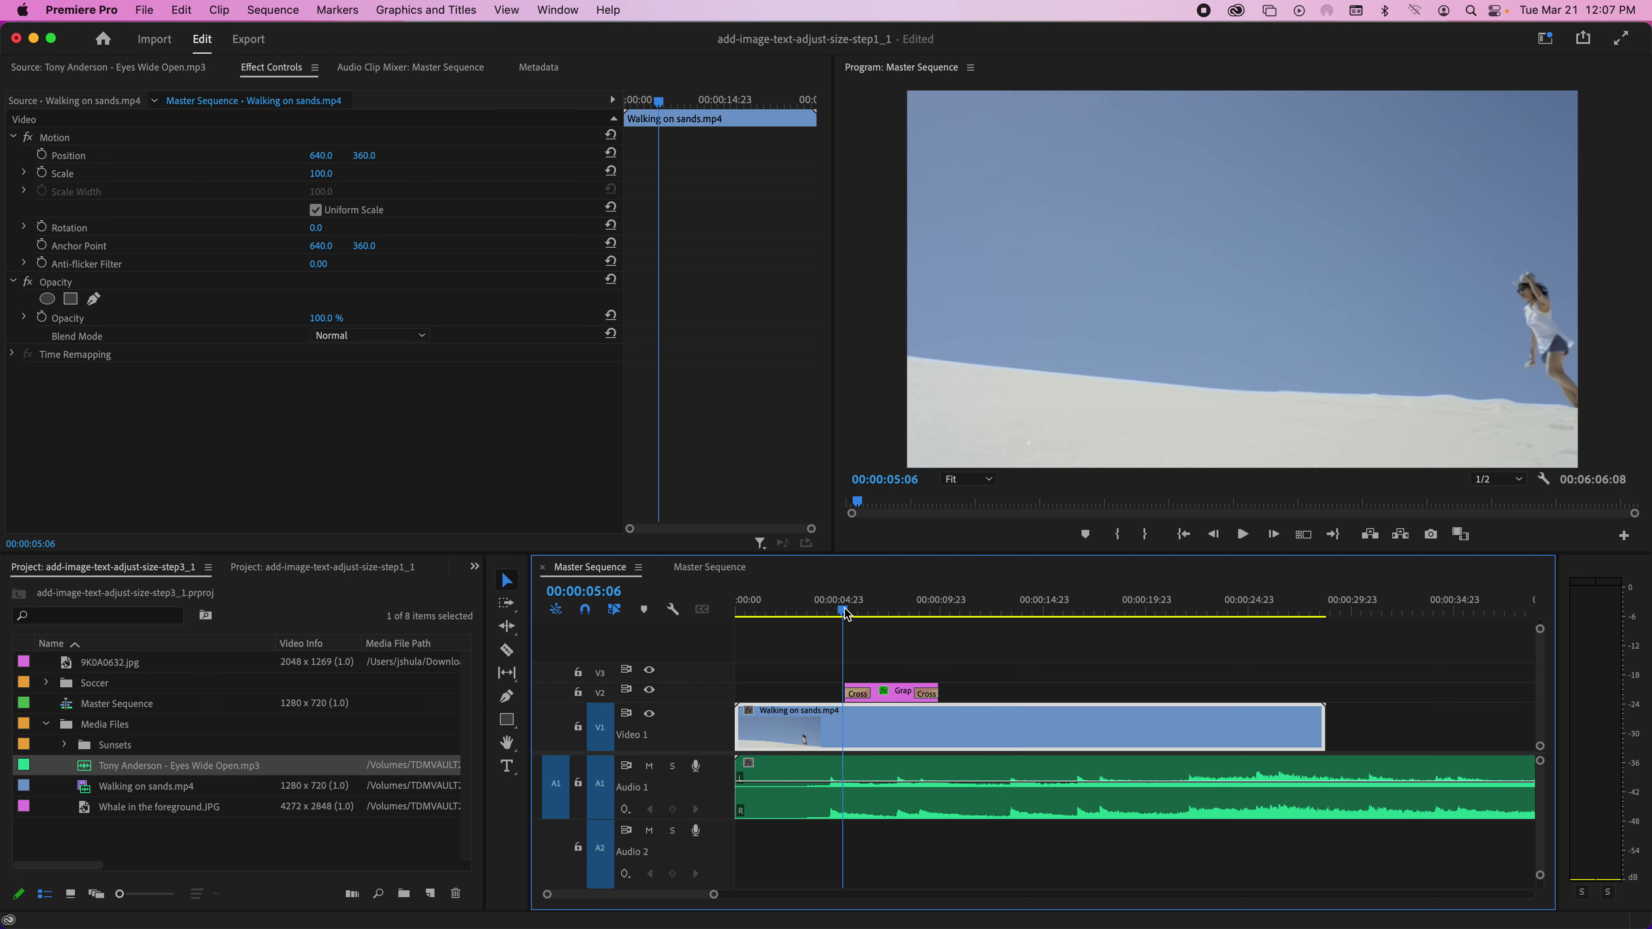
{"action": "key", "text": "space"}
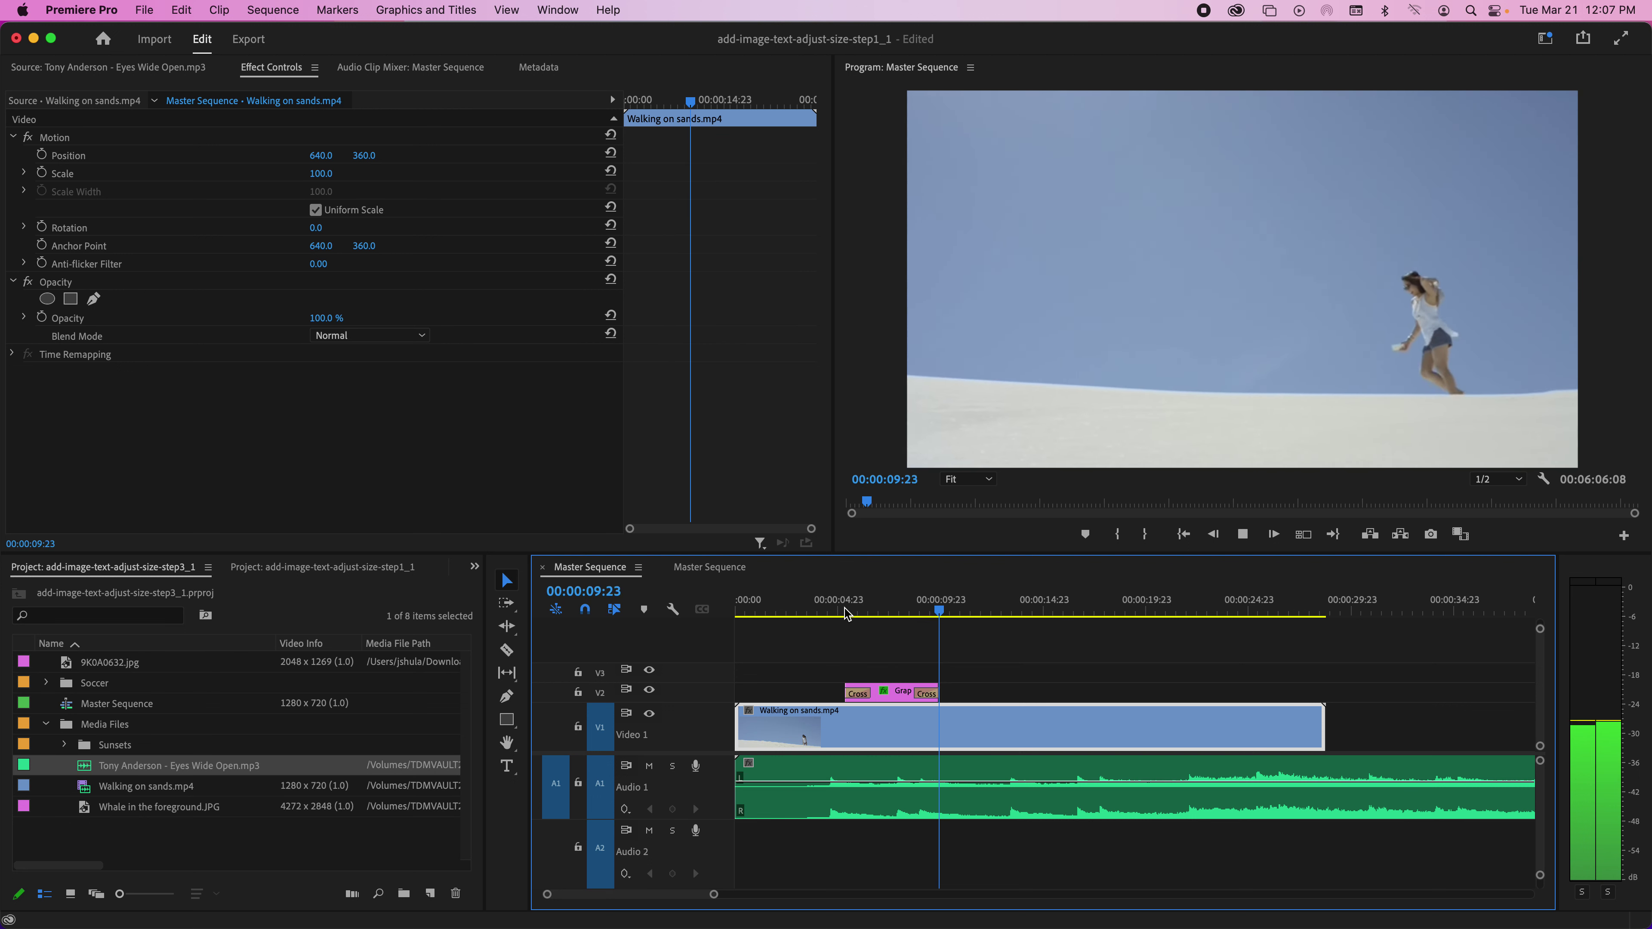
{"action": "key", "text": "space"}
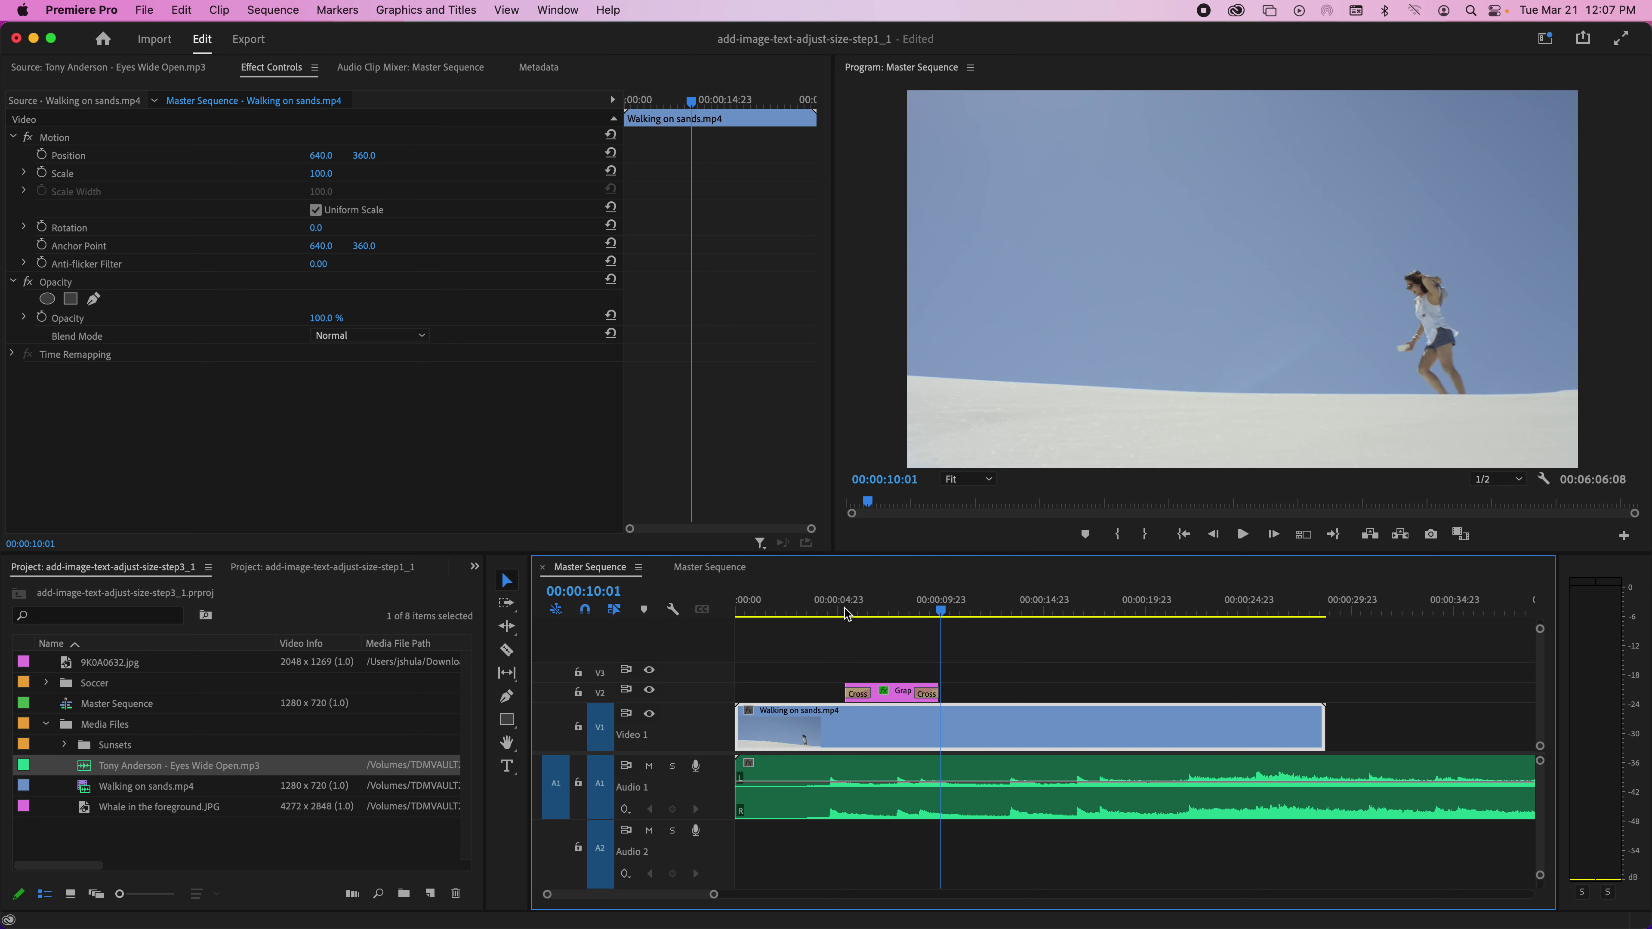
{"action": "left_click", "coordinate": [876, 606]}
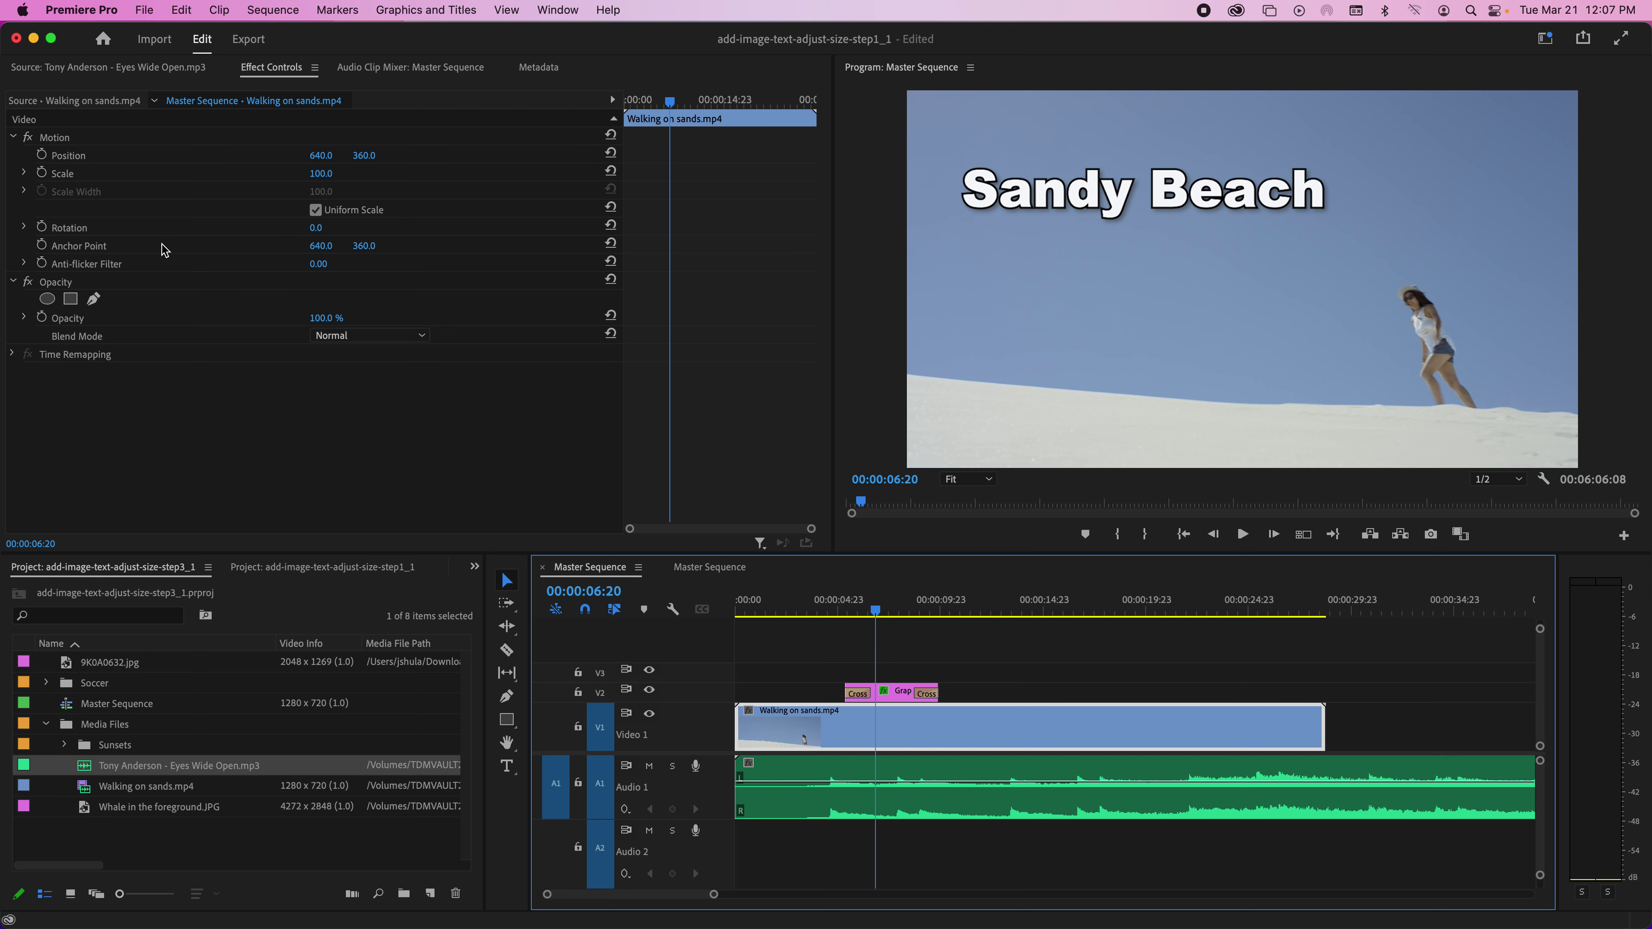
{"action": "left_click", "coordinate": [900, 693]}
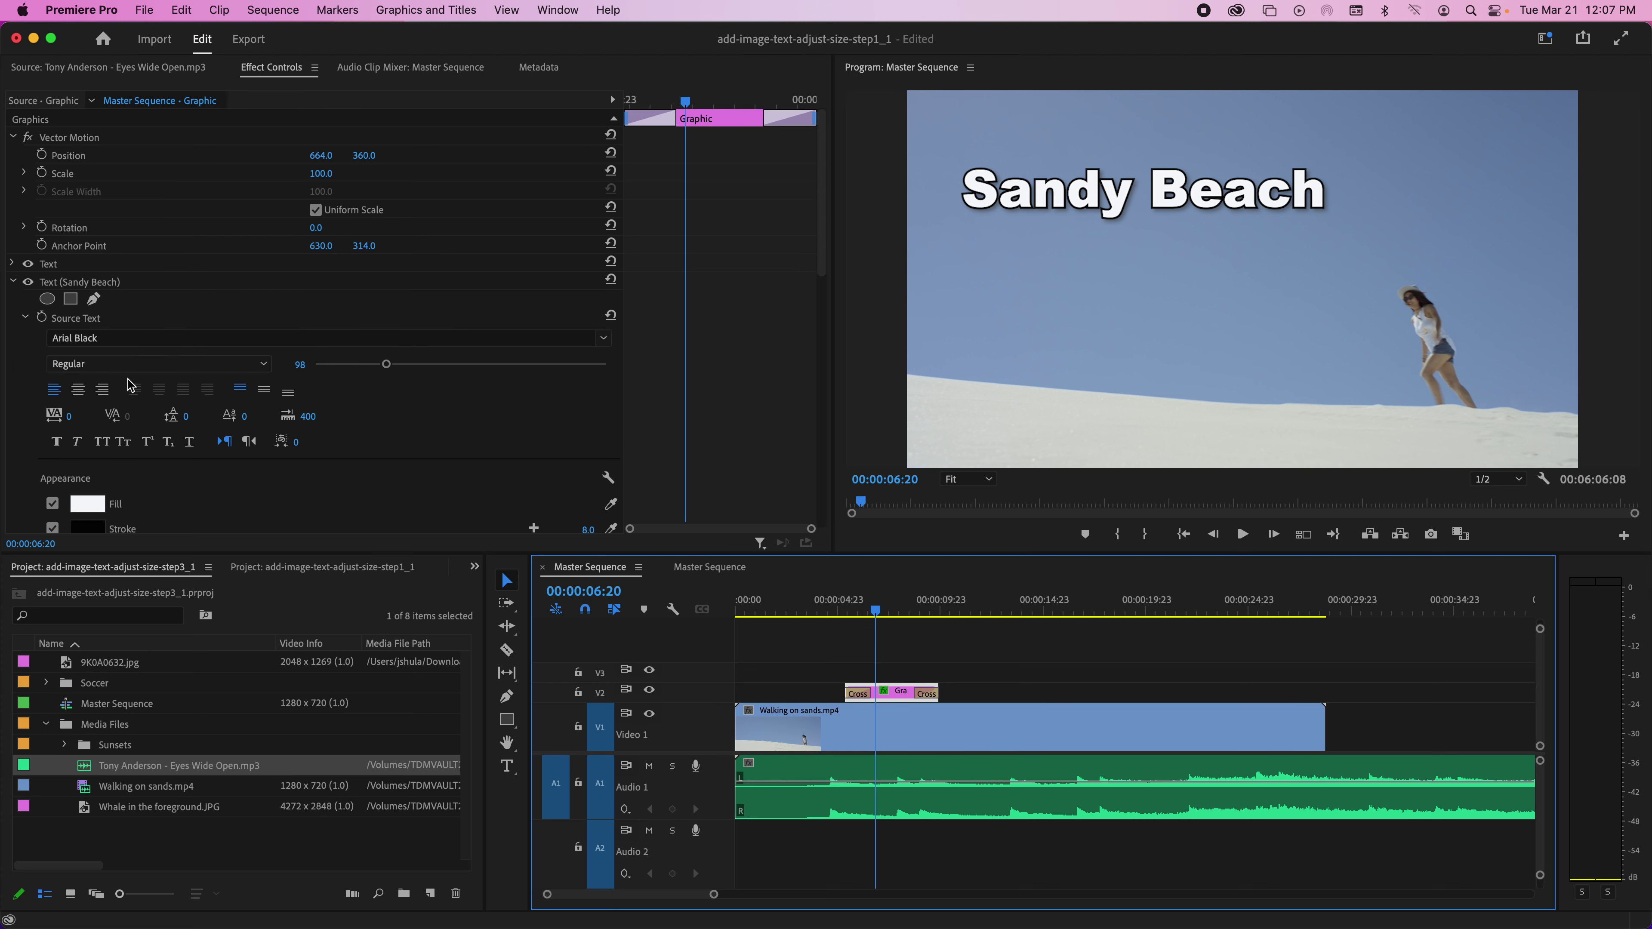
Step: Enlarge the title font to 106 and turn the drop shadow angle to 93°
{"action": "left_click_drag", "start_coordinate": [386, 364], "coordinate": [393, 364]}
{"action": "scroll", "coordinate": [308, 443], "scroll_direction": "down", "scroll_amount": 5}
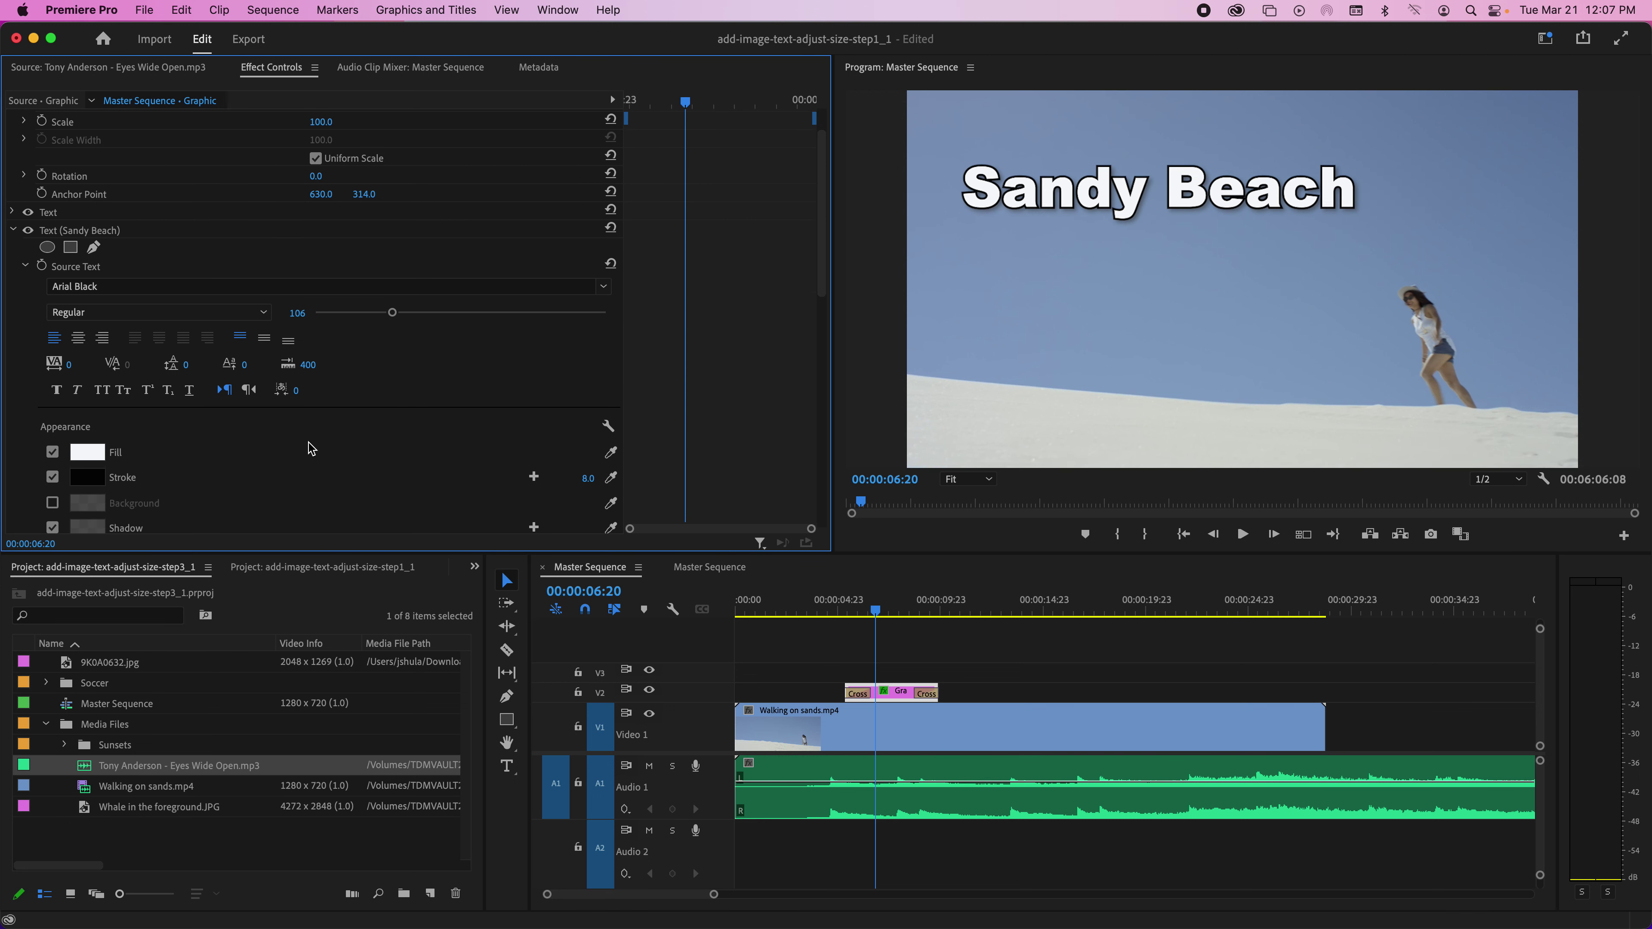
{"action": "scroll", "coordinate": [309, 443], "scroll_direction": "down", "scroll_amount": 3}
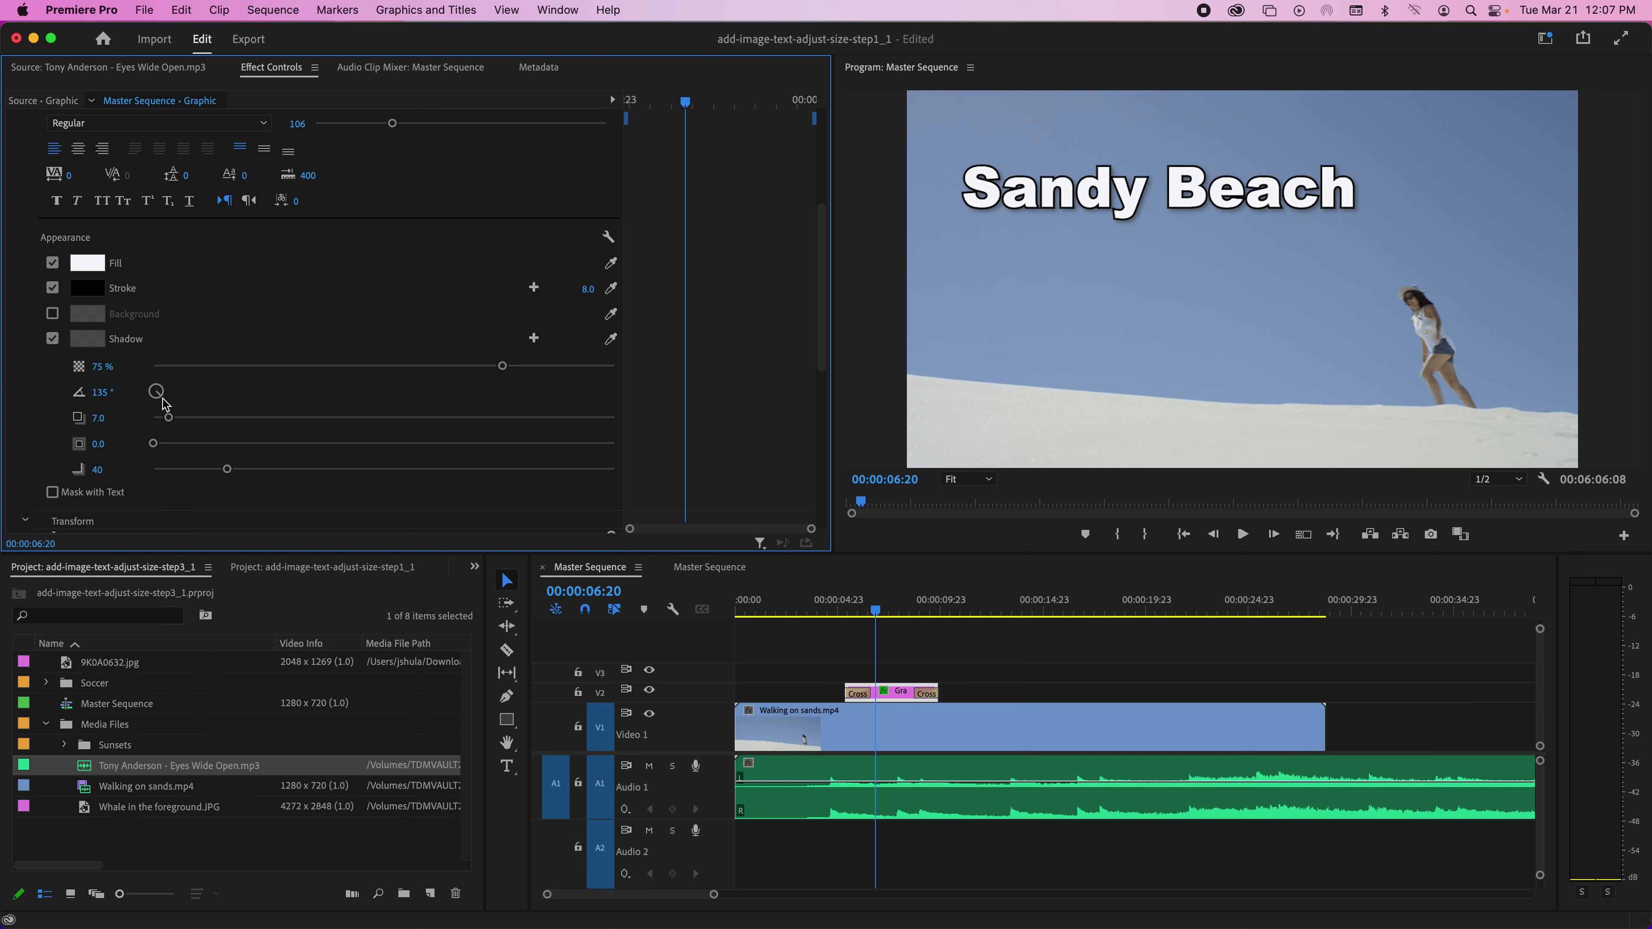
{"action": "left_click_drag", "start_coordinate": [161, 396], "coordinate": [164, 398]}
{"action": "scroll", "coordinate": [207, 442], "scroll_direction": "down", "scroll_amount": 5}
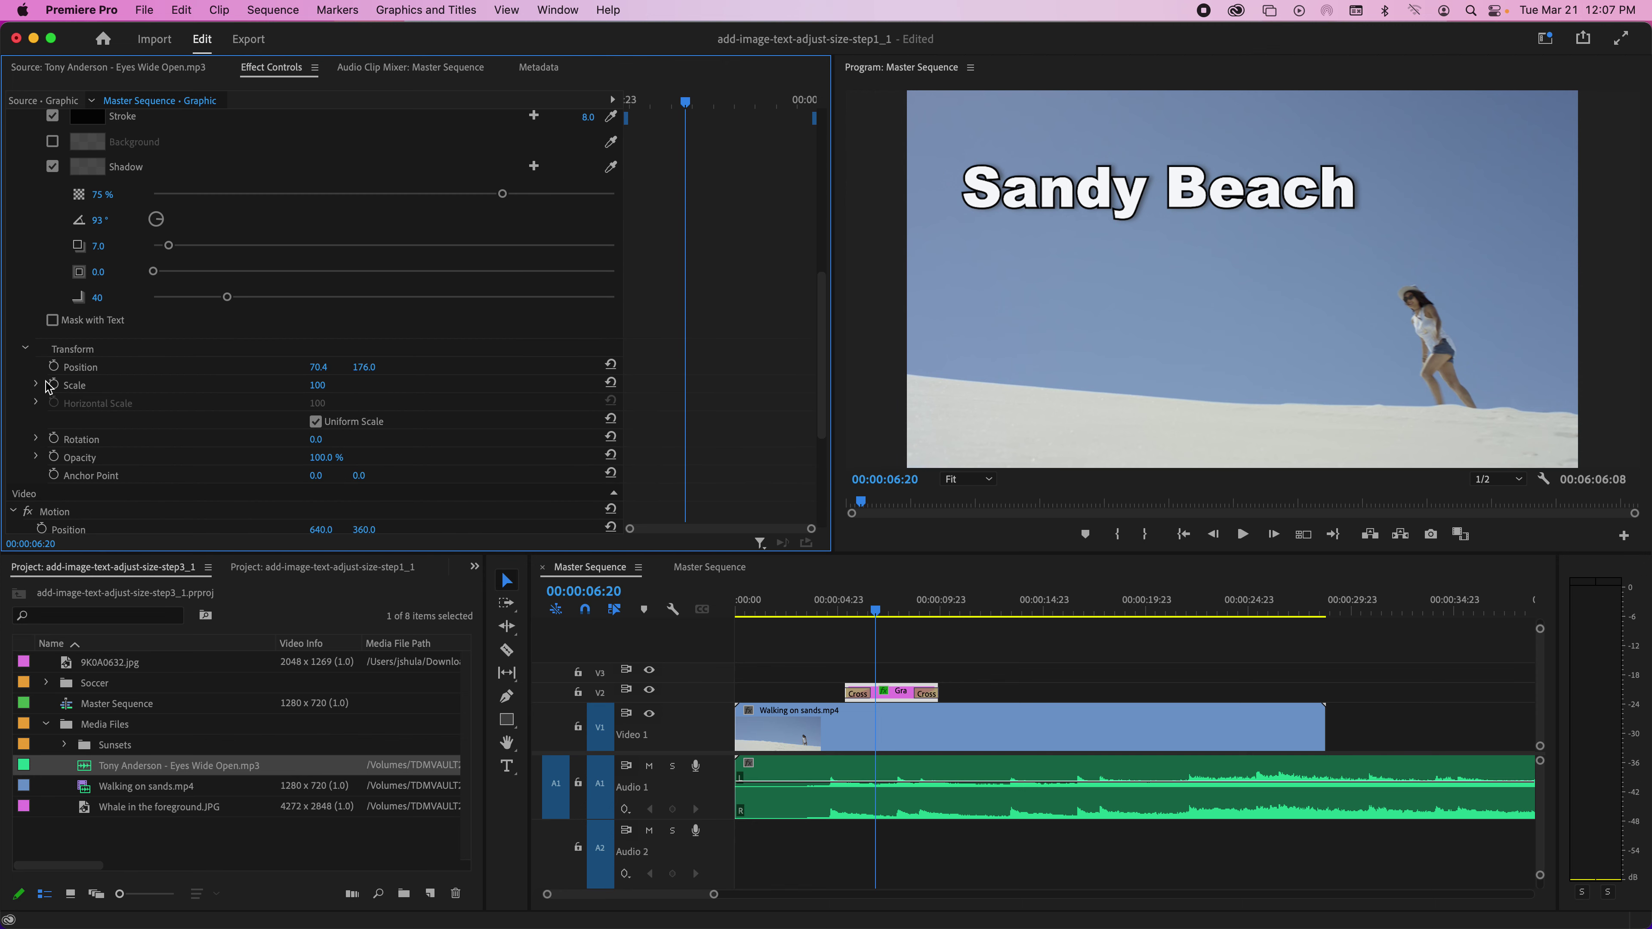
{"action": "left_click", "coordinate": [37, 440]}
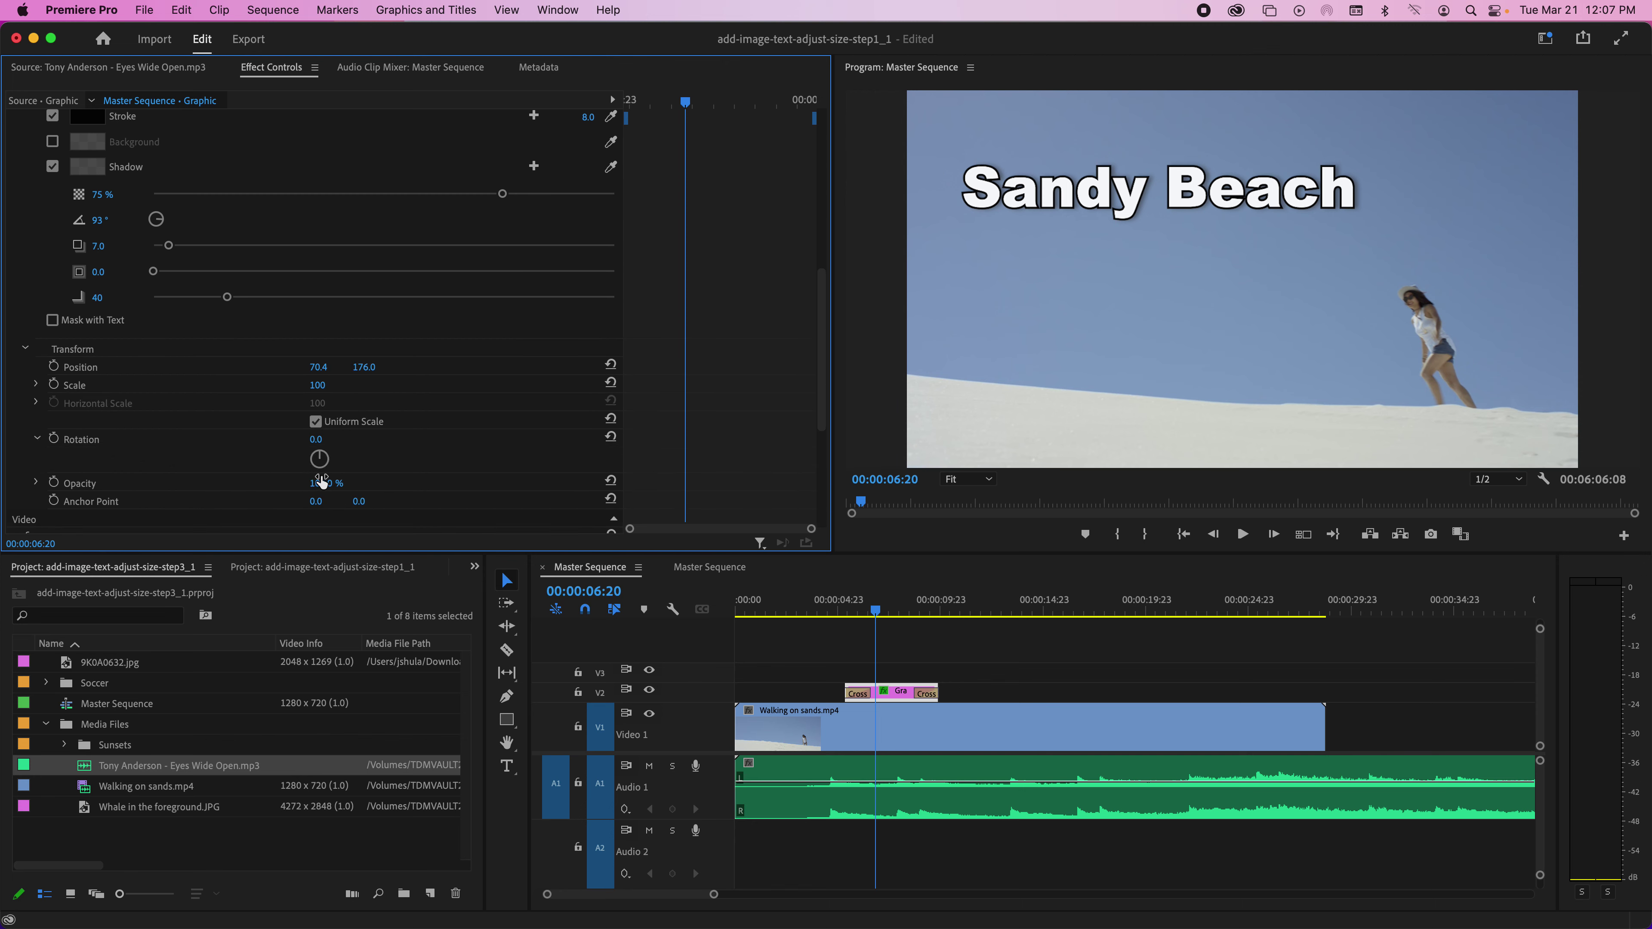
Step: Tilt the title, reset its rotation to 0°, and lower its opacity to 88.3%
{"action": "left_click_drag", "start_coordinate": [319, 459], "coordinate": [321, 459]}
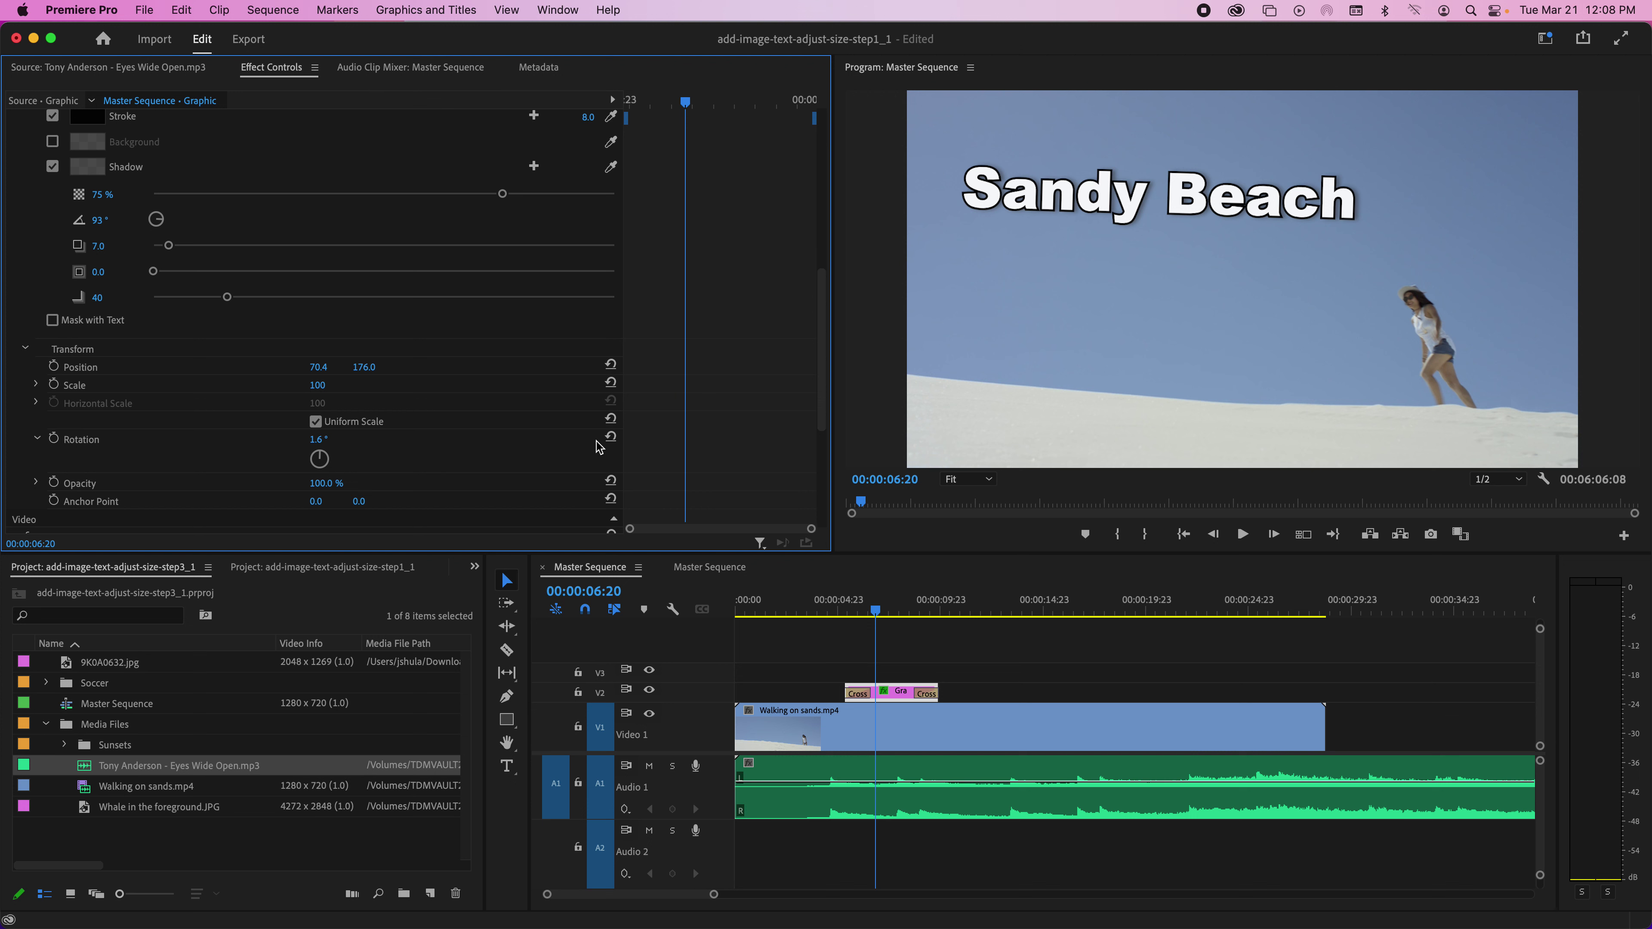
{"action": "left_click", "coordinate": [609, 438]}
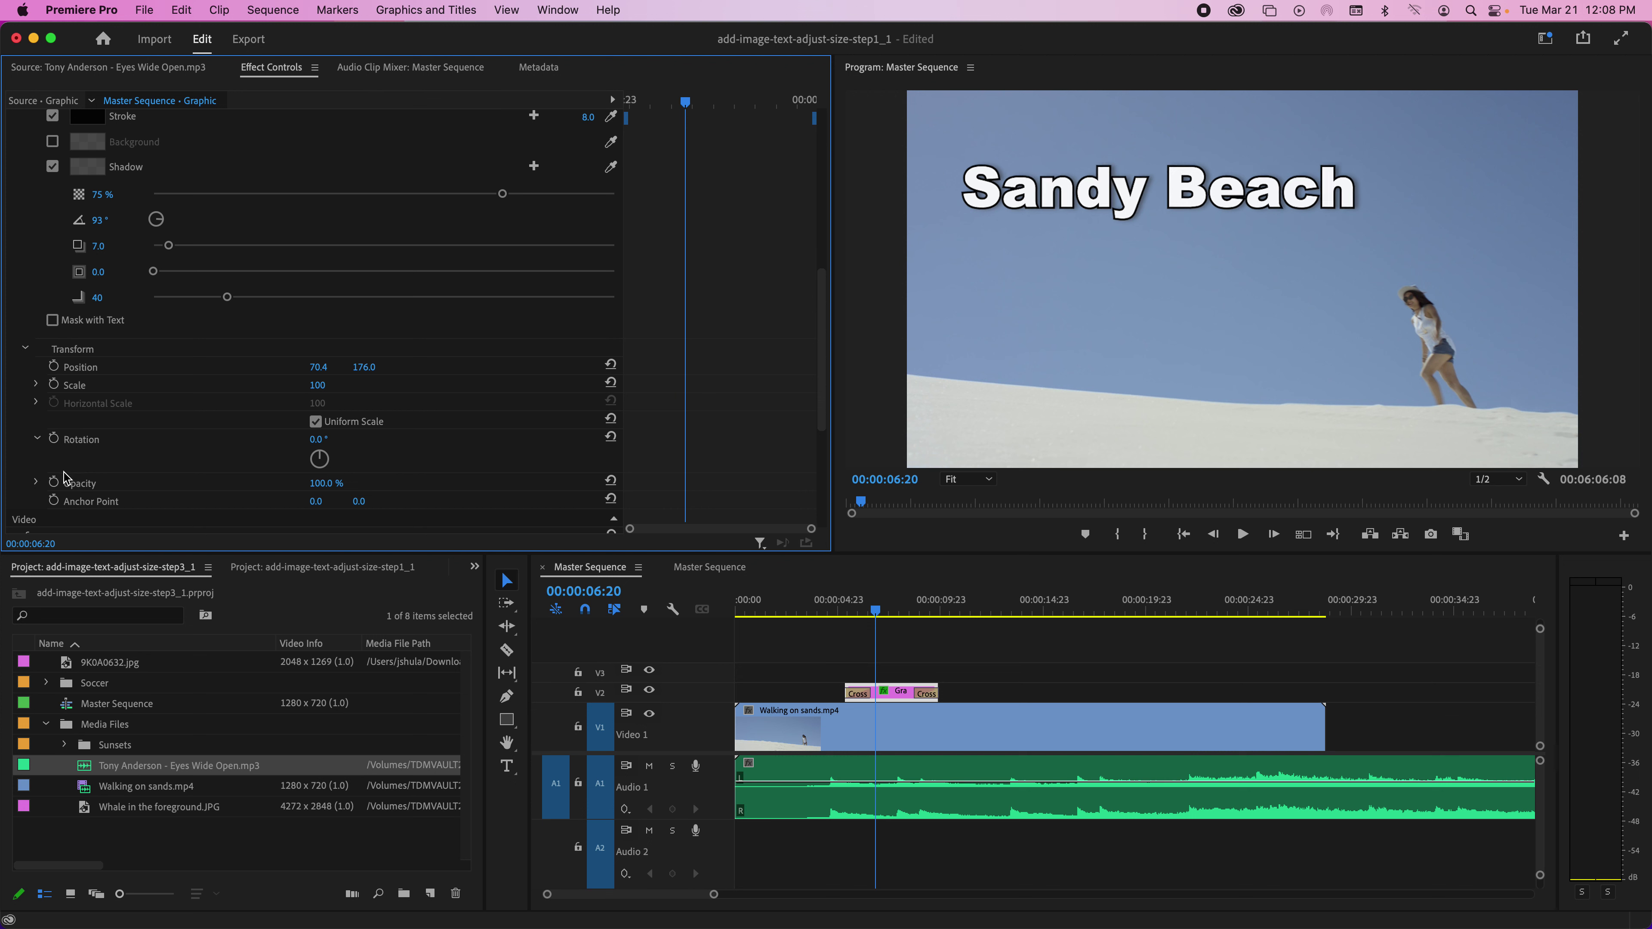
{"action": "left_click", "coordinate": [37, 482]}
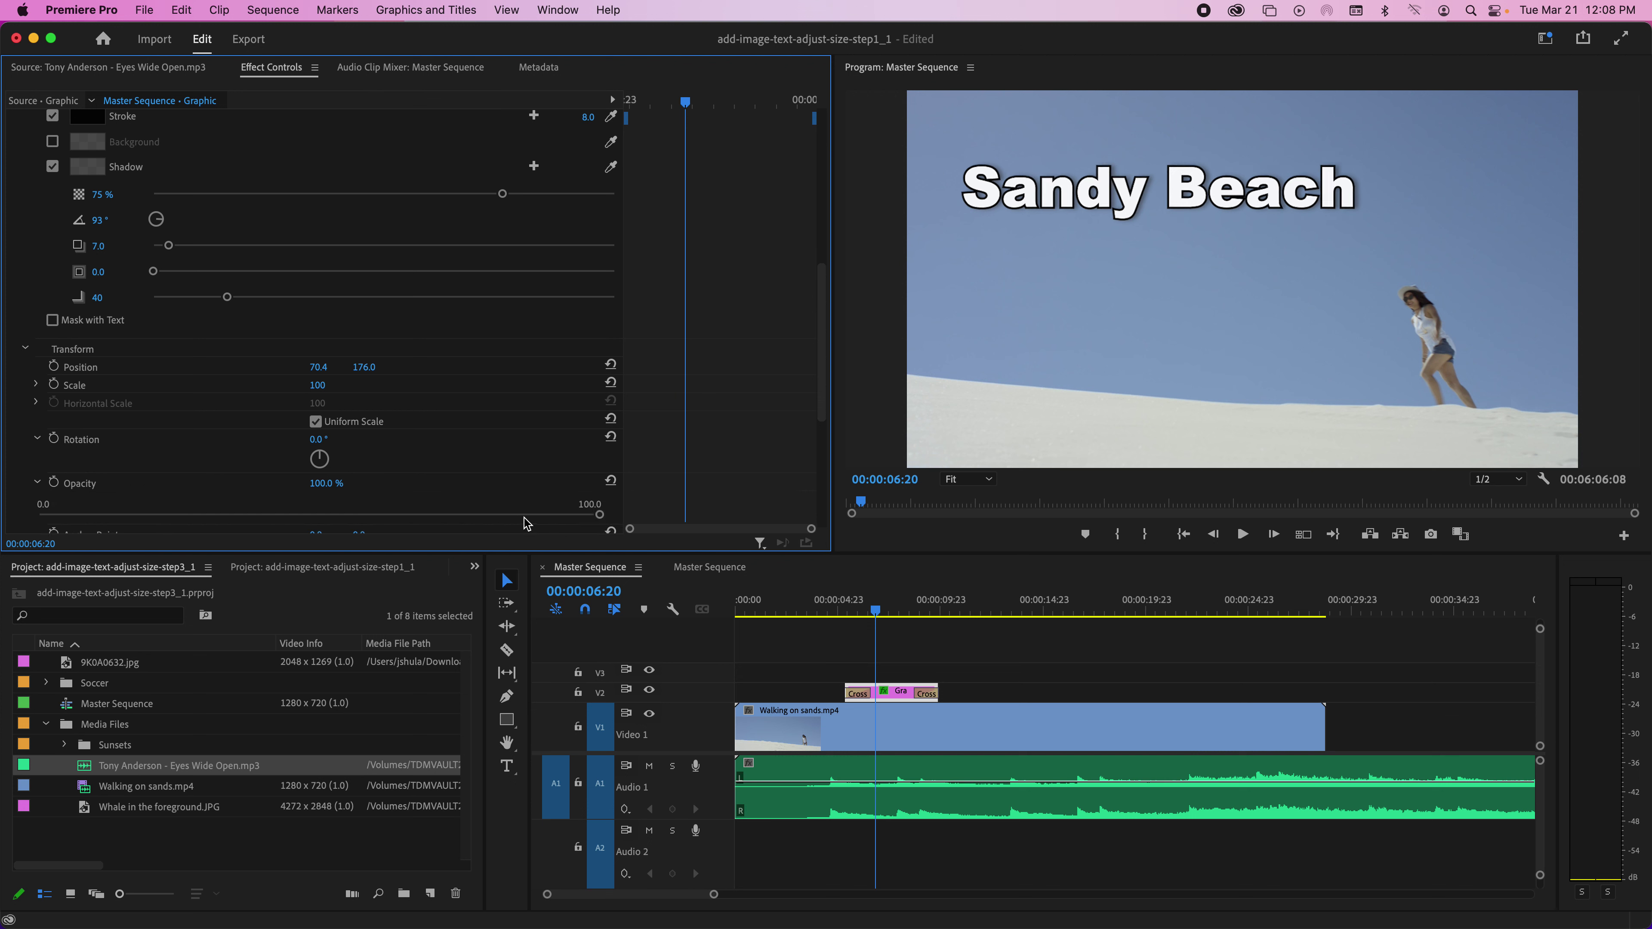
{"action": "left_click_drag", "start_coordinate": [600, 515], "coordinate": [535, 529]}
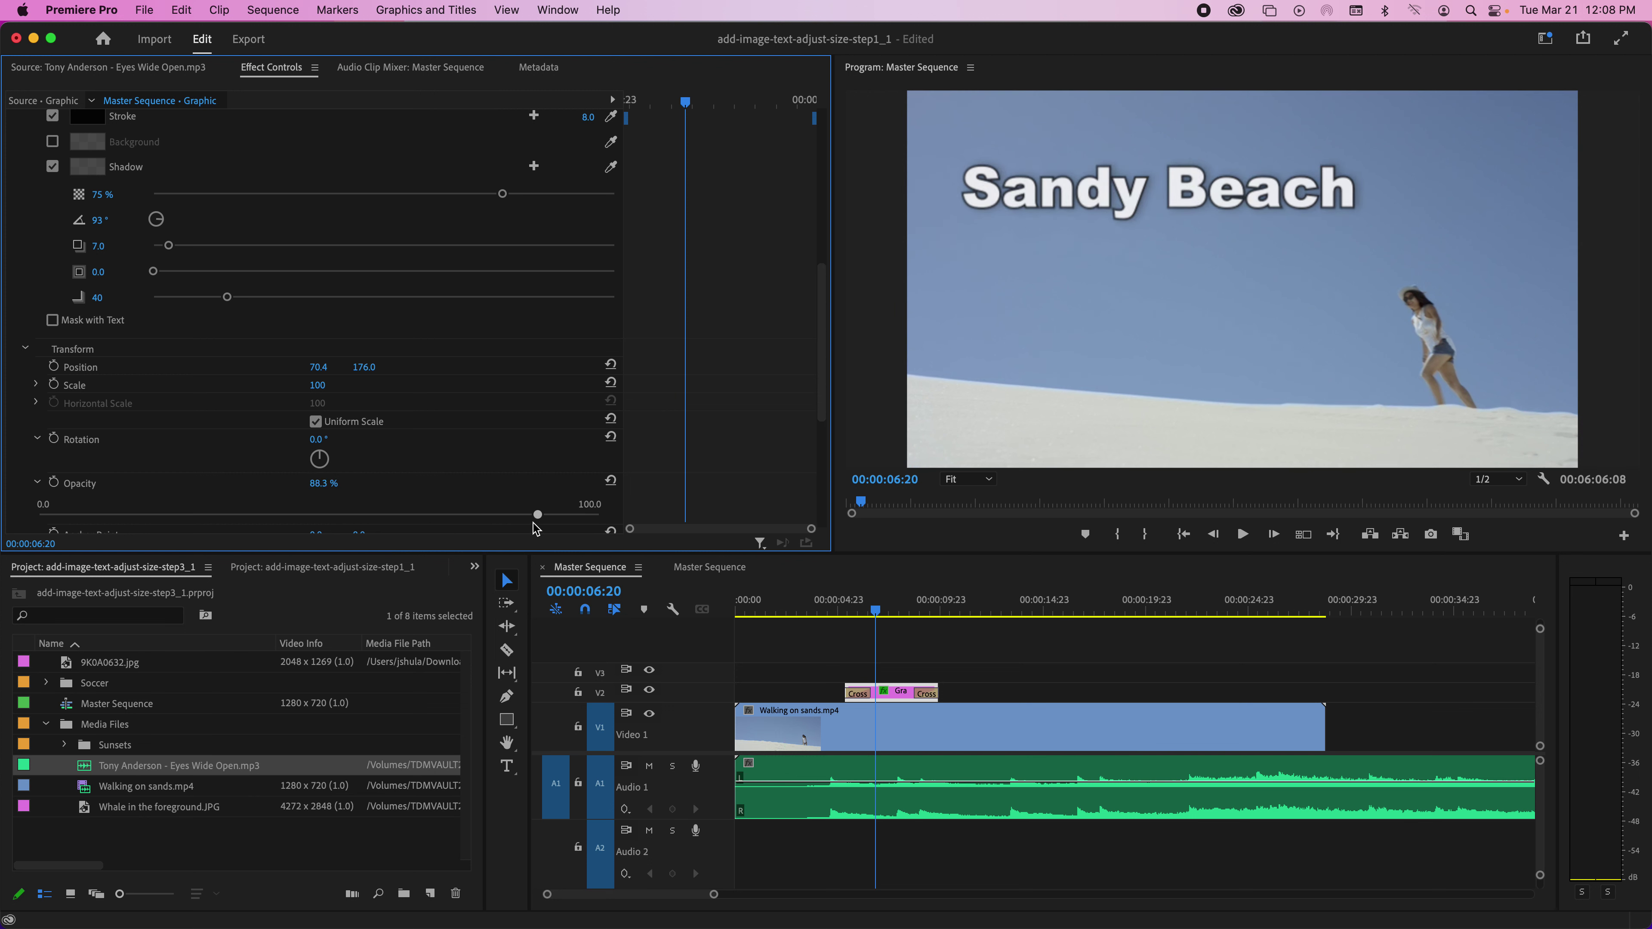